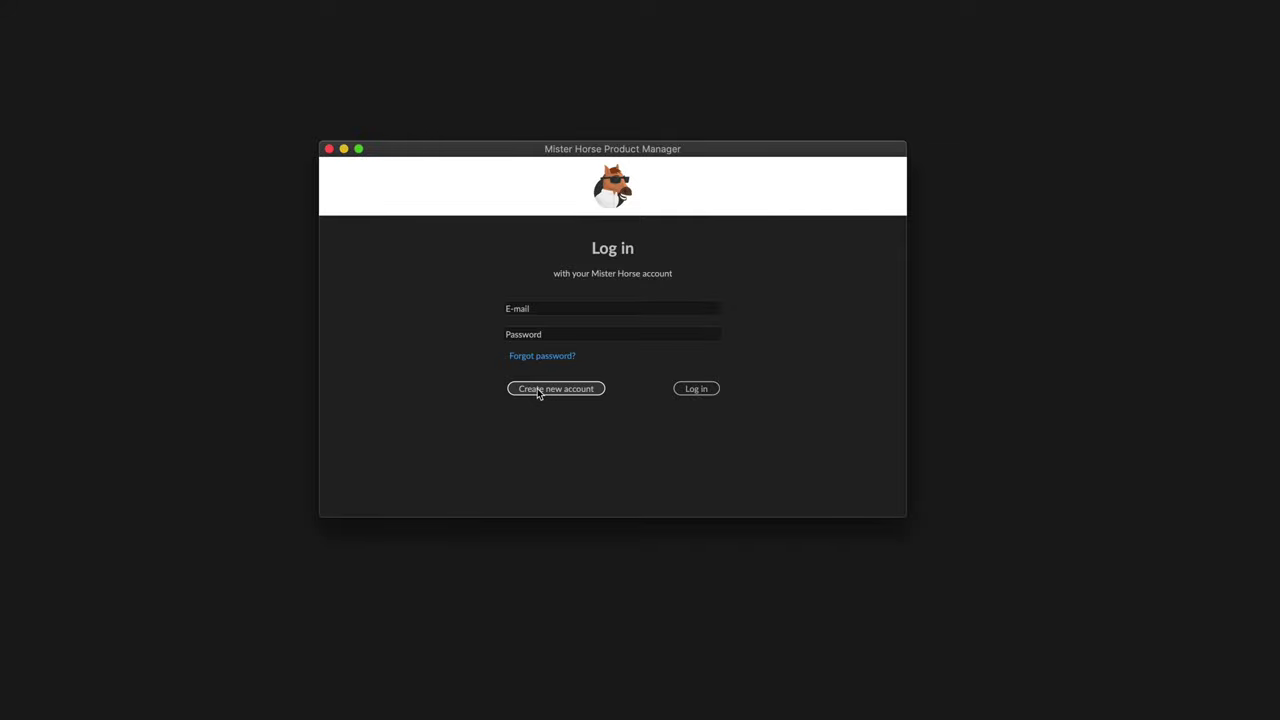
Sign in with the account e-mail and password, then install the Premiere Composer plugin.
{"action": "left_click", "coordinate": [531, 310]}
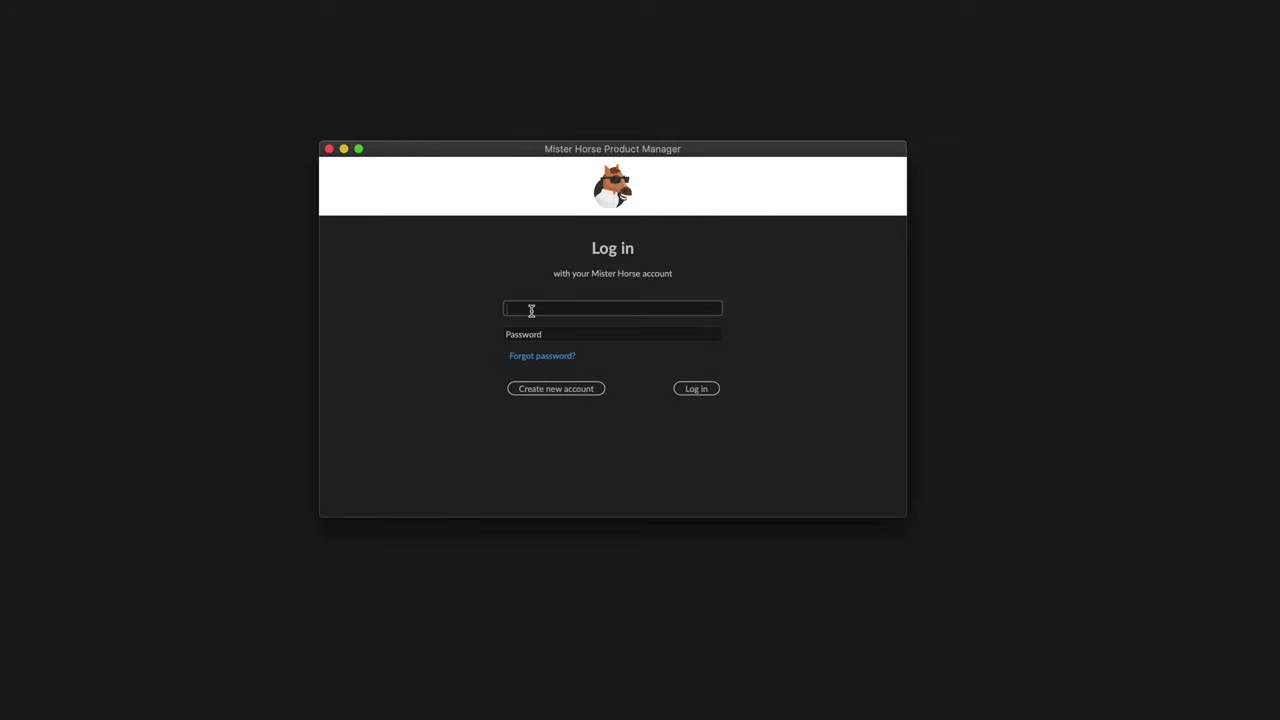
{"action": "key", "text": "Tab"}
{"action": "type", "text": "•••••••••"}
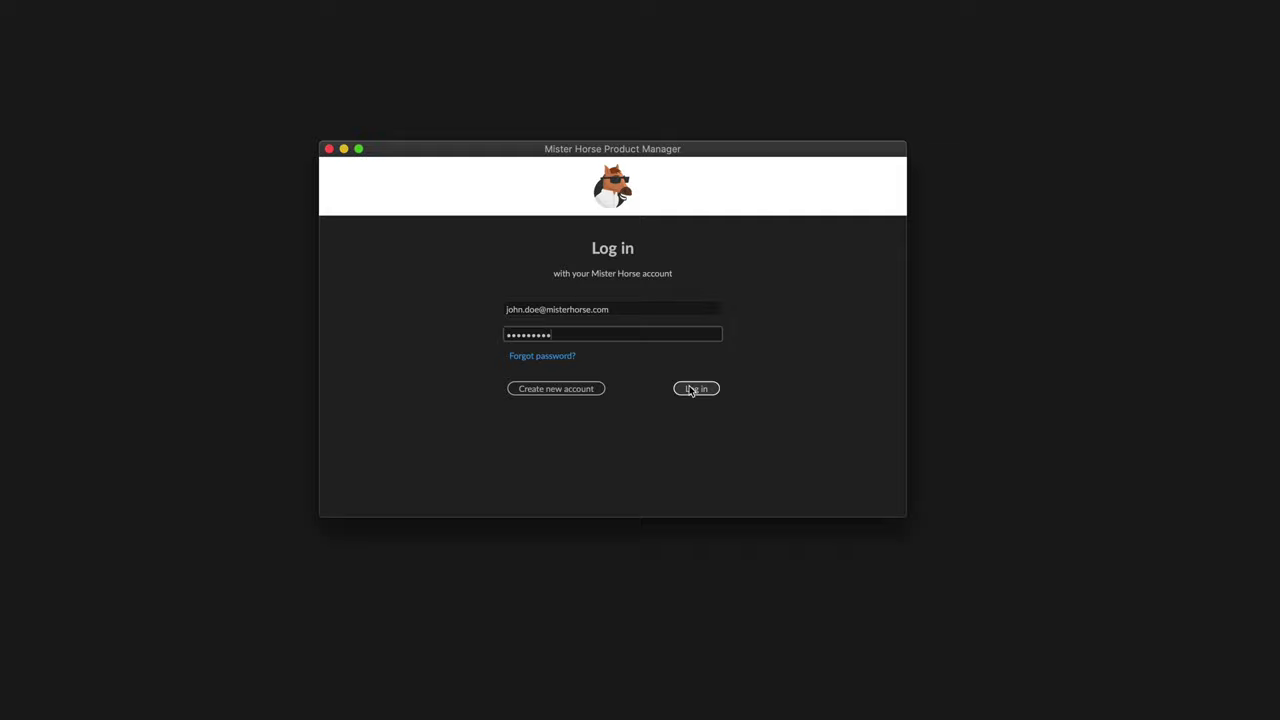
{"action": "left_click", "coordinate": [694, 390]}
{"action": "left_click", "coordinate": [841, 313]}
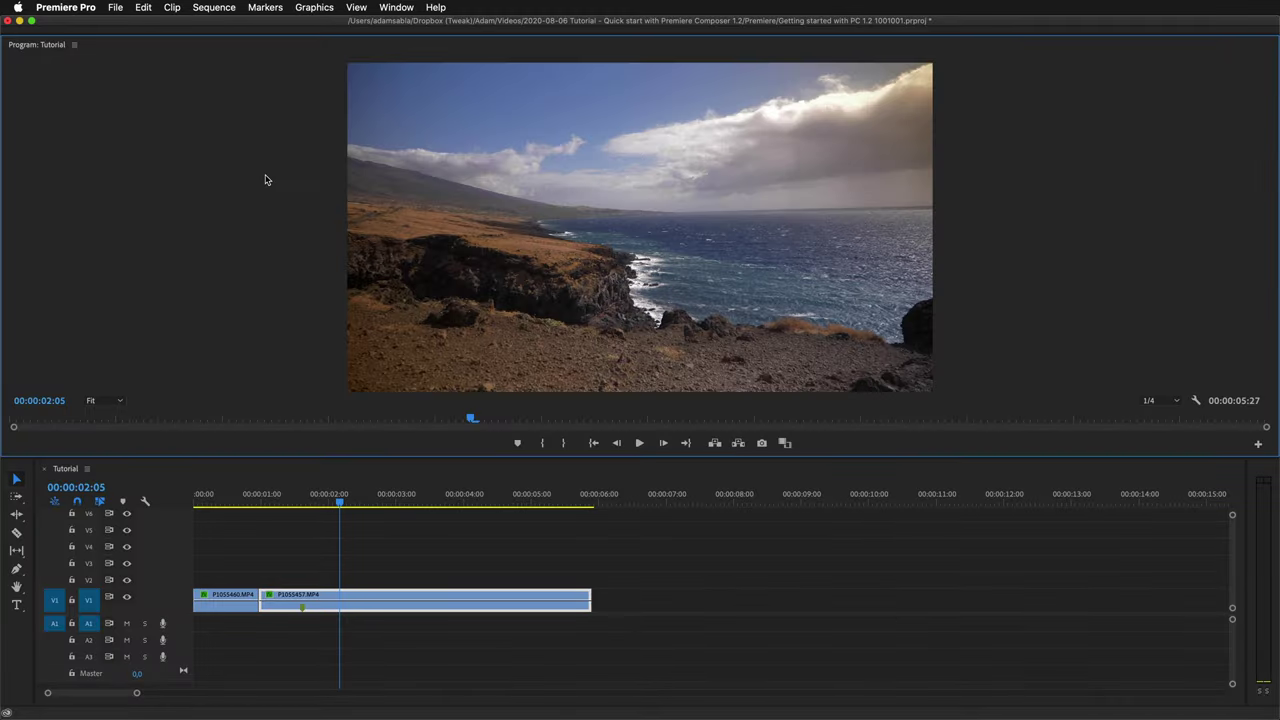
Open Premiere Composer via Window > Extensions and expand the Starter Pack folders.
{"action": "left_click", "coordinate": [395, 8]}
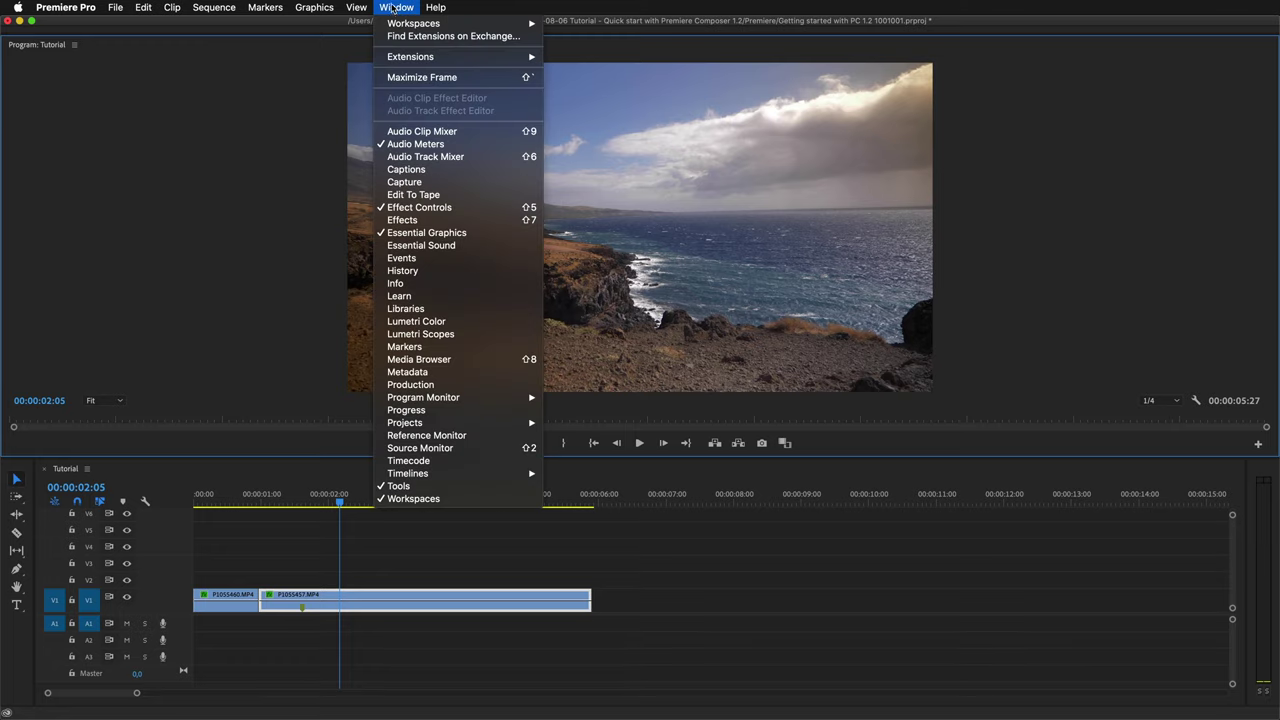
{"action": "mouse_move", "coordinate": [410, 56]}
{"action": "left_click", "coordinate": [575, 60]}
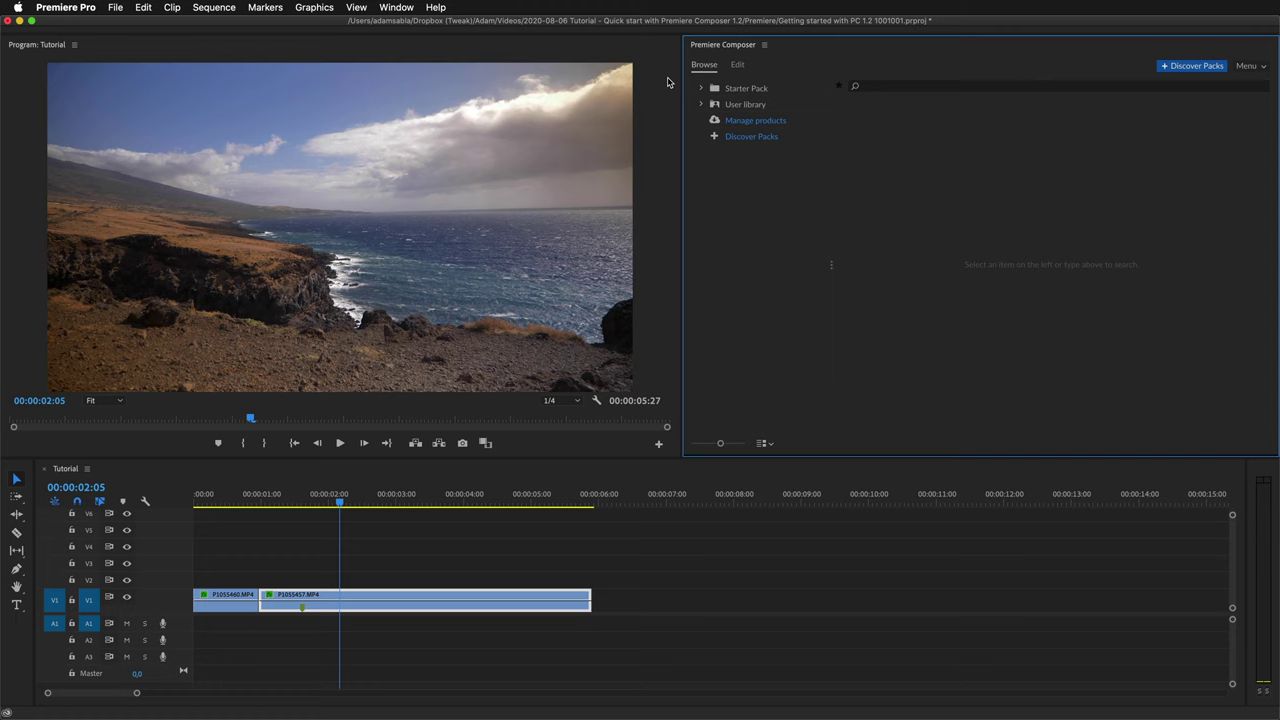
{"action": "left_click", "coordinate": [404, 525]}
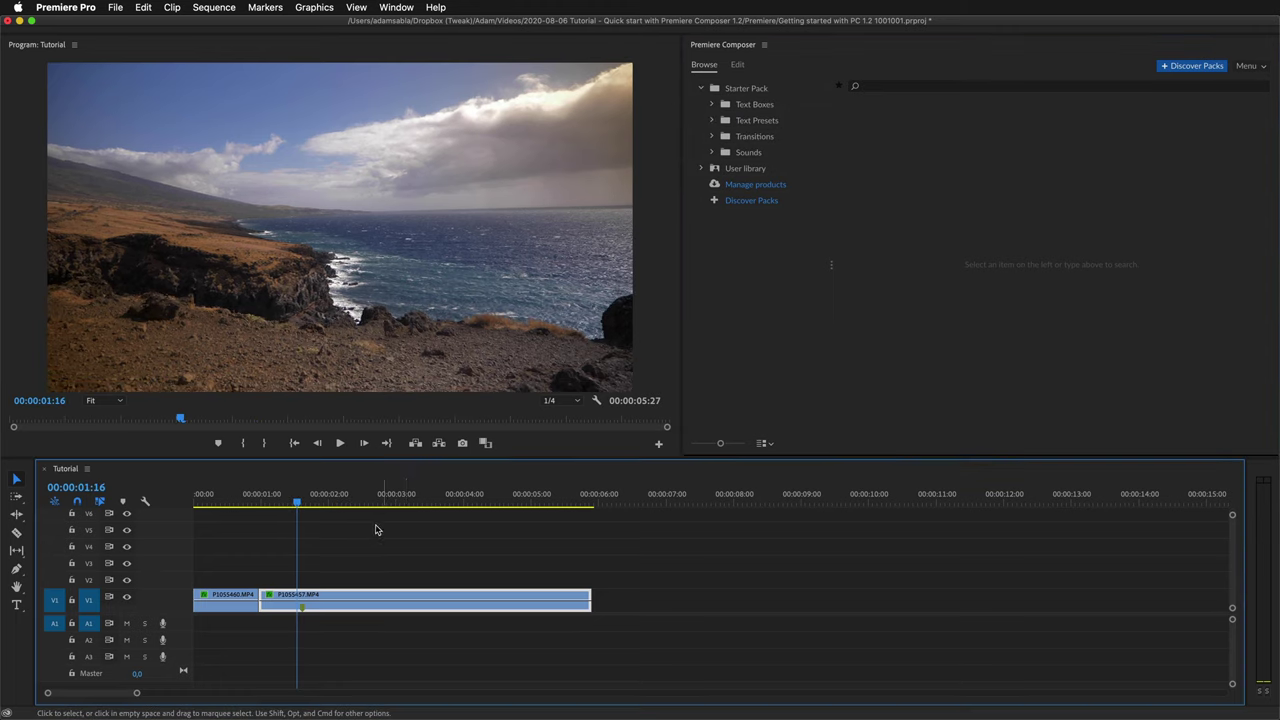
{"action": "left_click_drag", "start_coordinate": [300, 500], "coordinate": [279, 508]}
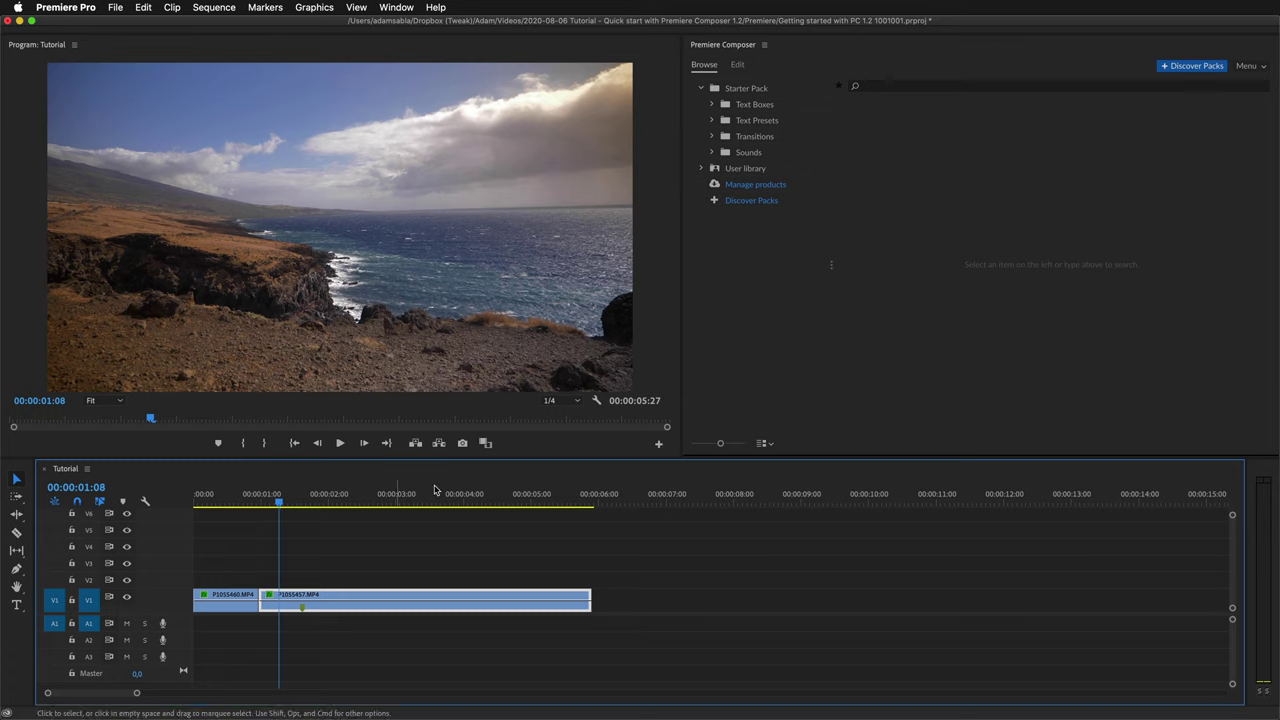
In the Transitions folder, view all Pan direction variants and drag Pan Left to the first cut.
{"action": "left_click", "coordinate": [755, 137]}
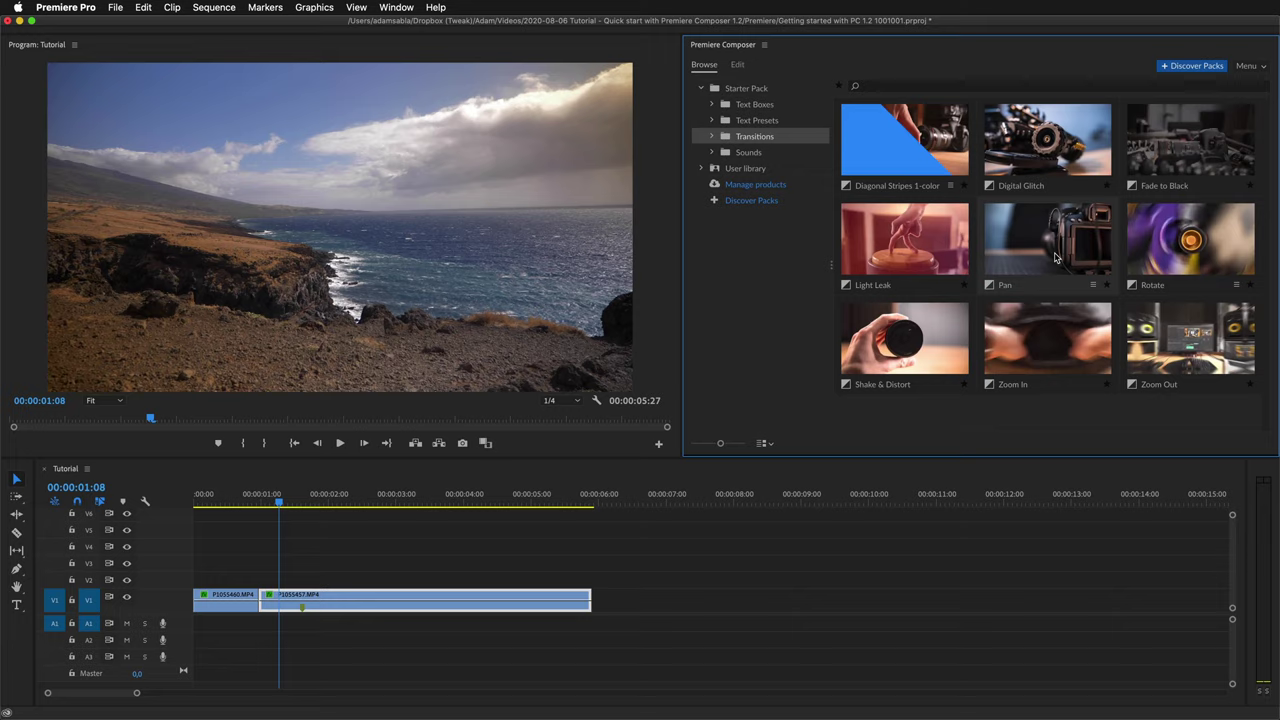
{"action": "left_click", "coordinate": [1092, 285]}
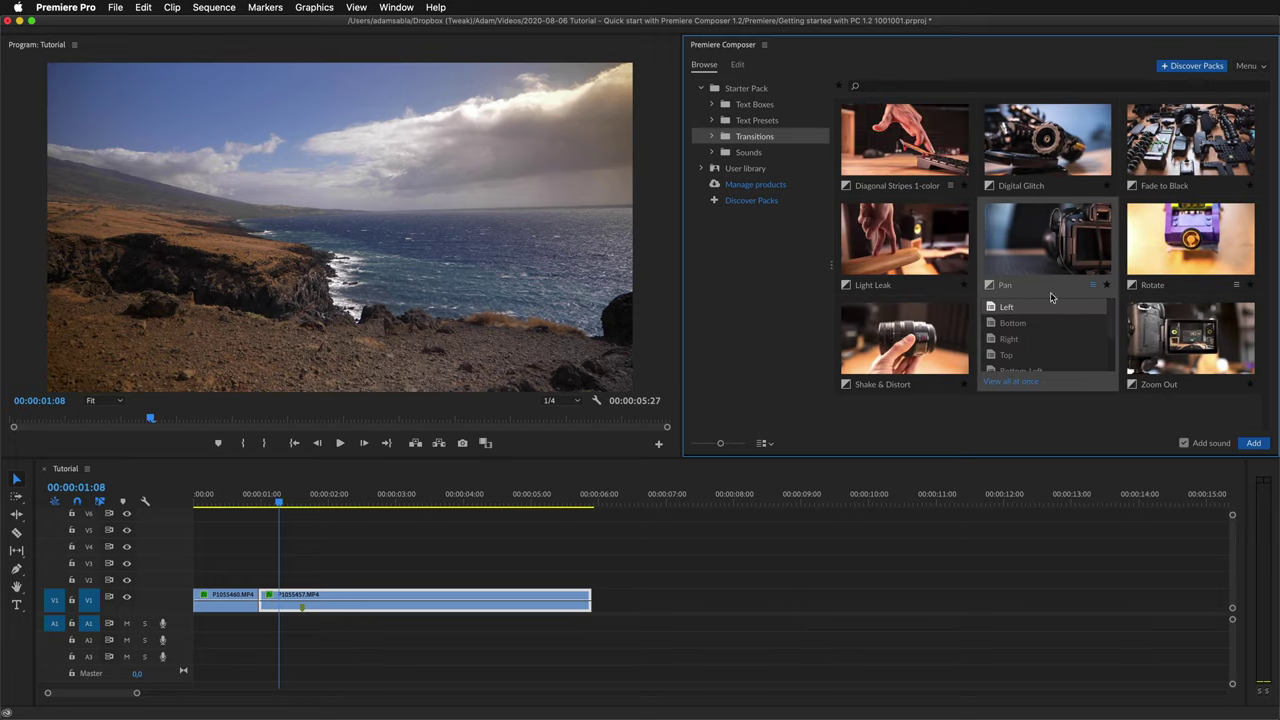
{"action": "left_click", "coordinate": [1028, 355]}
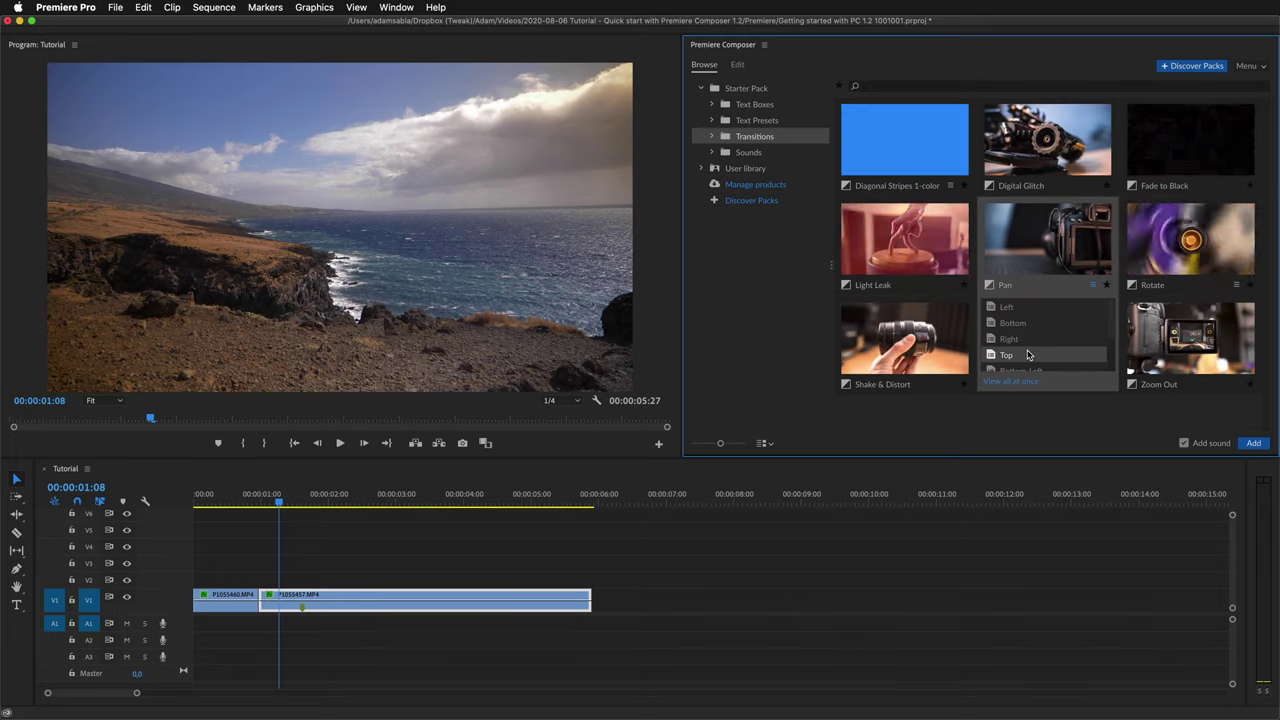
{"action": "left_click", "coordinate": [1019, 386]}
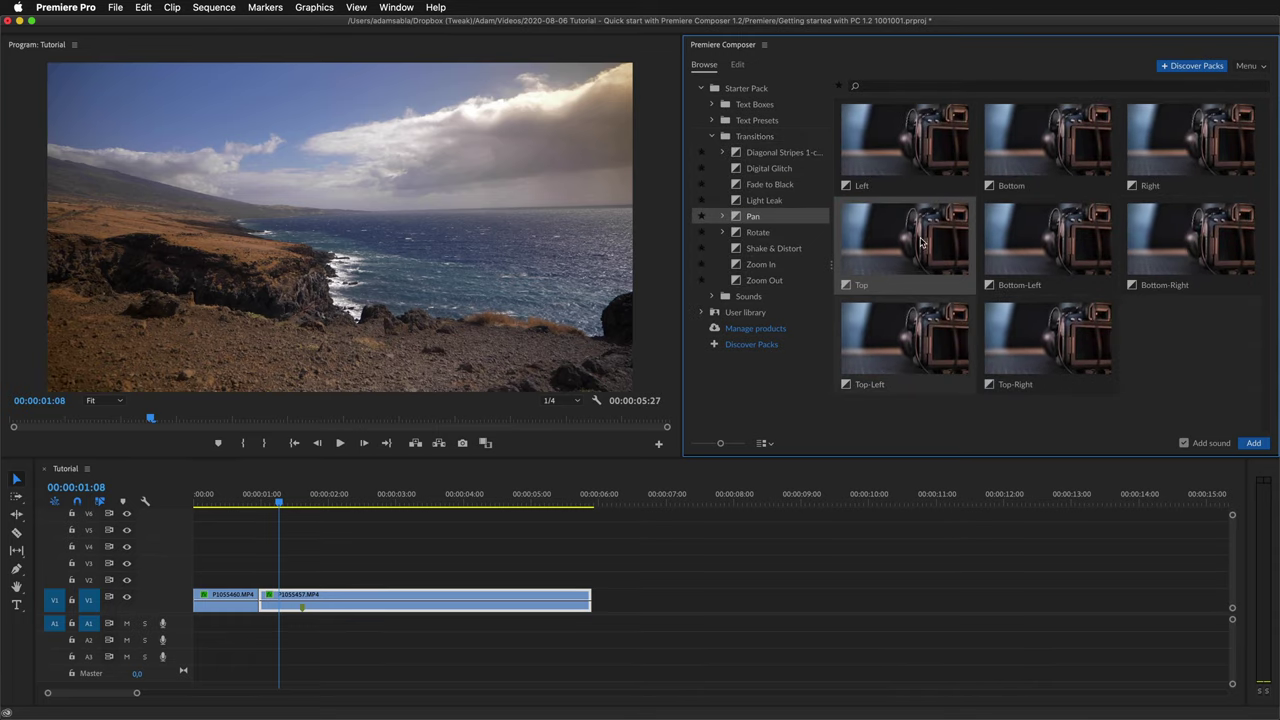
{"action": "left_click_drag", "start_coordinate": [920, 150], "coordinate": [275, 585]}
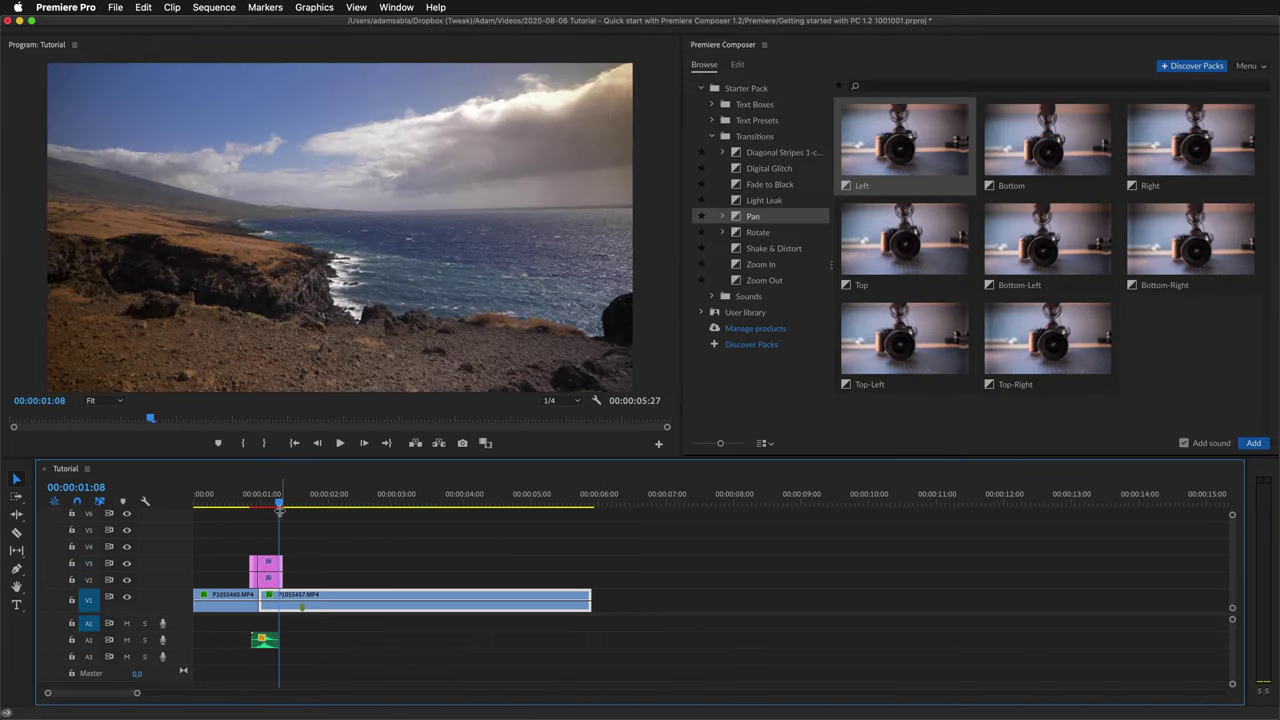
Preview the Pan Left transition, then add a Top-Right Pan without sound around three seconds.
{"action": "left_click_drag", "start_coordinate": [279, 508], "coordinate": [234, 508]}
{"action": "key", "text": "space"}
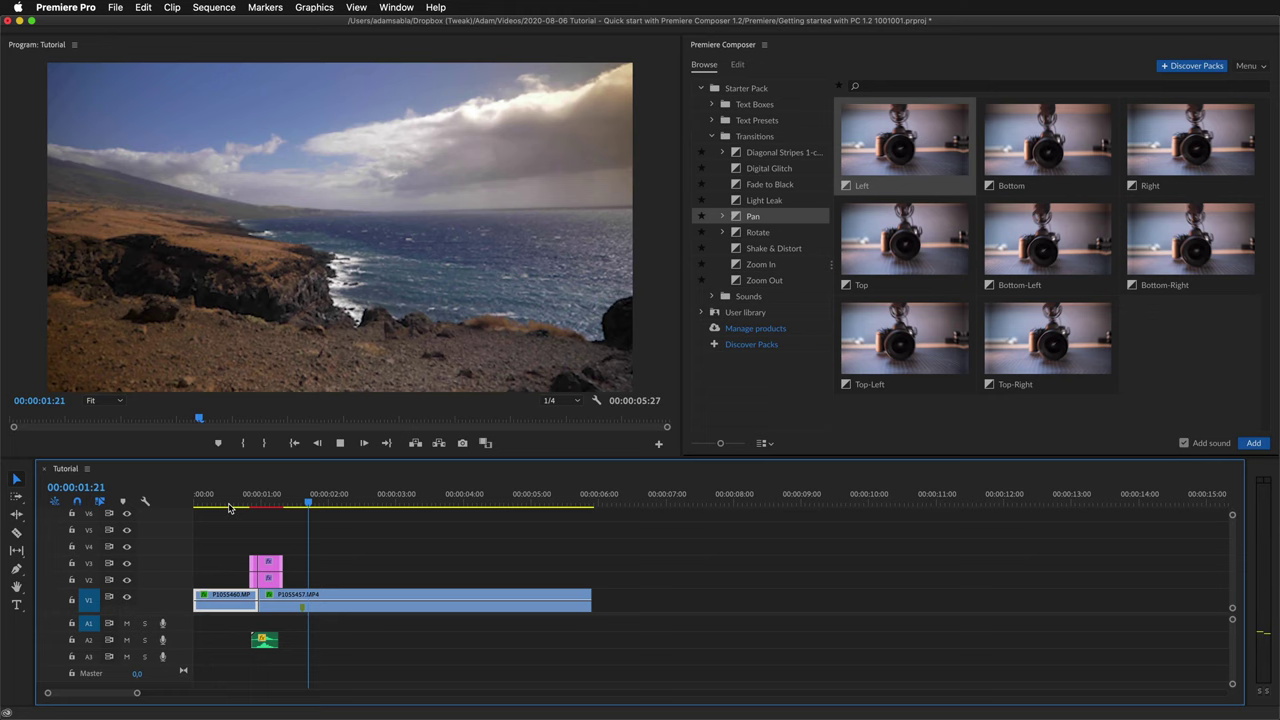
{"action": "left_click", "coordinate": [272, 600]}
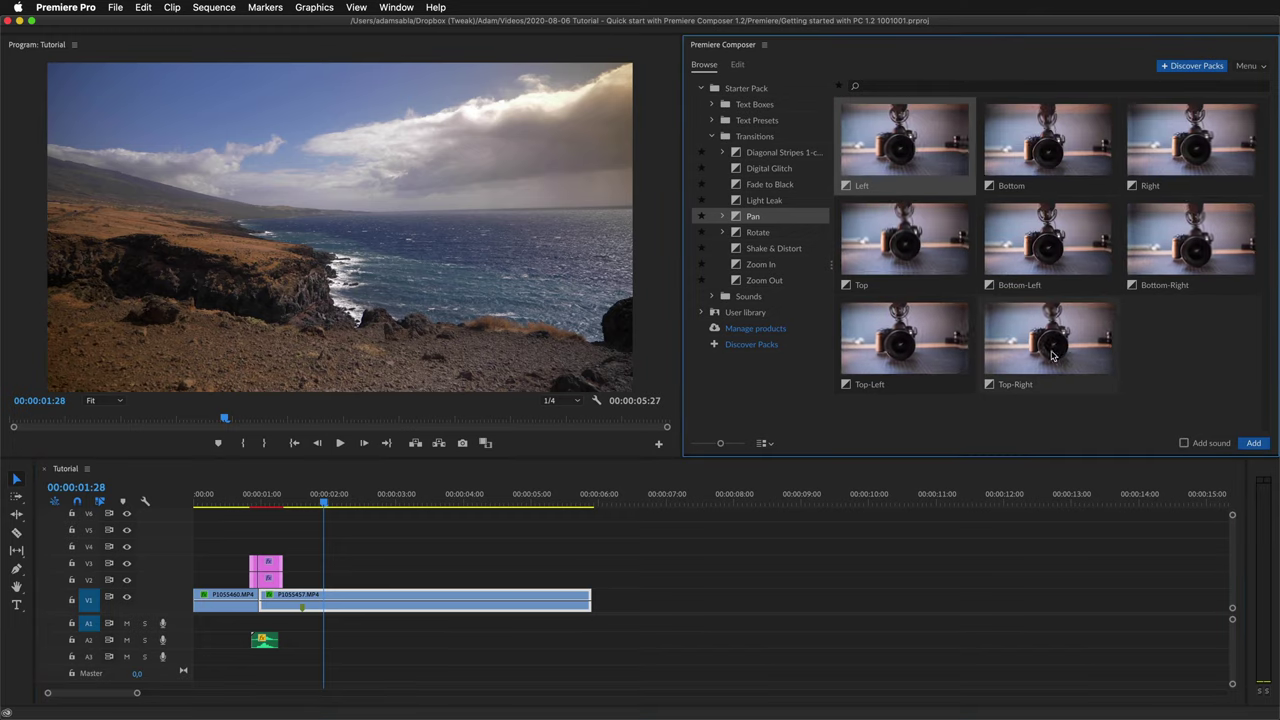
{"action": "left_click_drag", "start_coordinate": [1047, 338], "coordinate": [403, 582]}
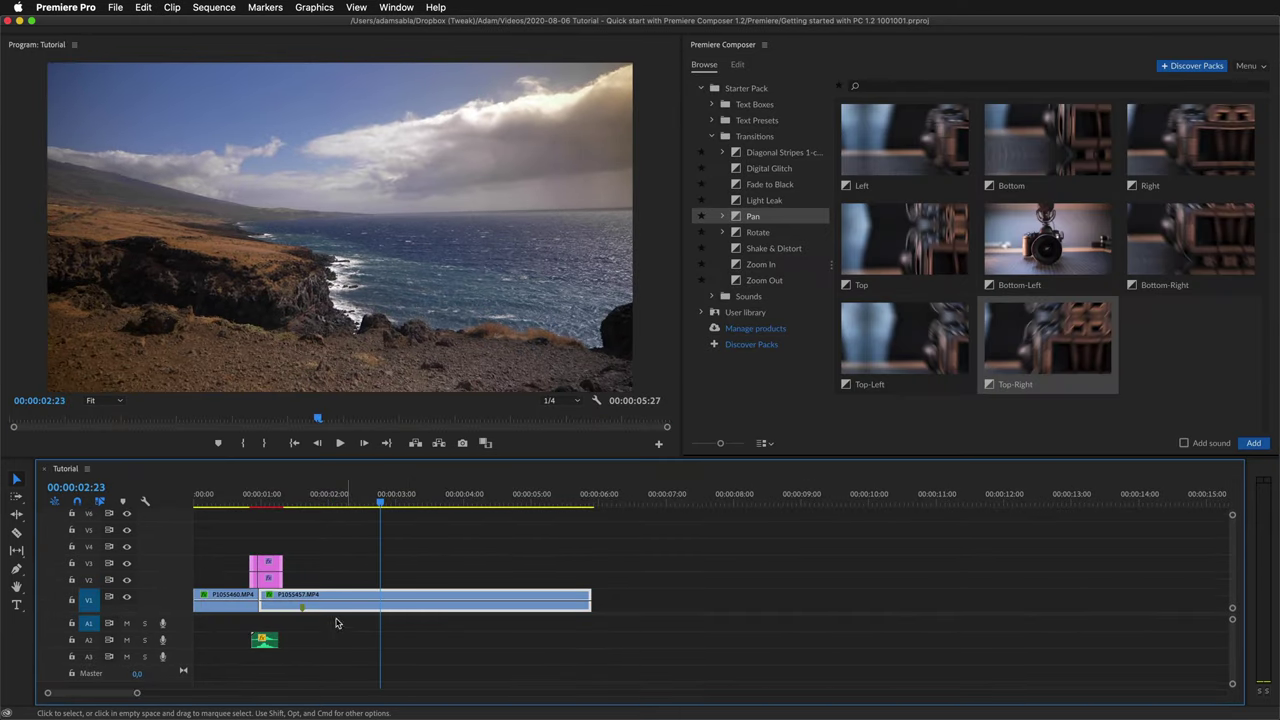
Select the V2 and V3 transition graphics clips and trim their right edges shorter.
{"action": "left_click_drag", "start_coordinate": [268, 572], "coordinate": [268, 570]}
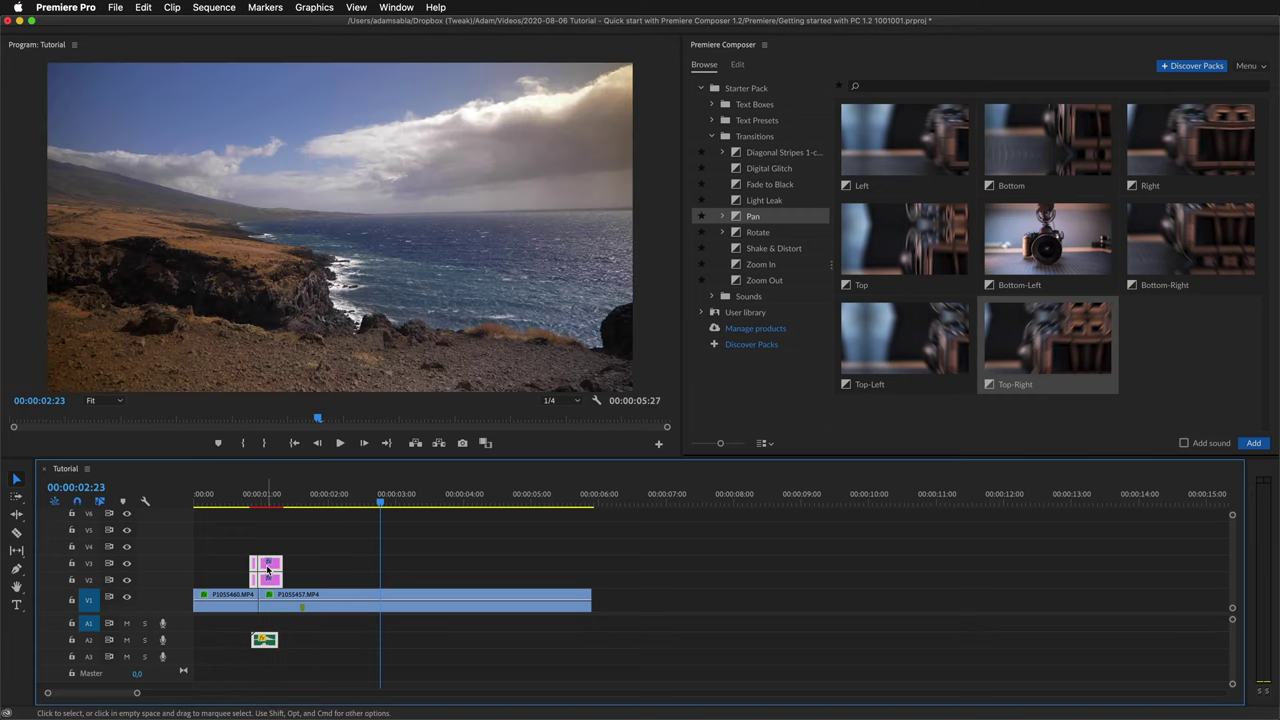
{"action": "left_click_drag", "start_coordinate": [268, 570], "coordinate": [268, 570]}
{"action": "left_click", "coordinate": [268, 578]}
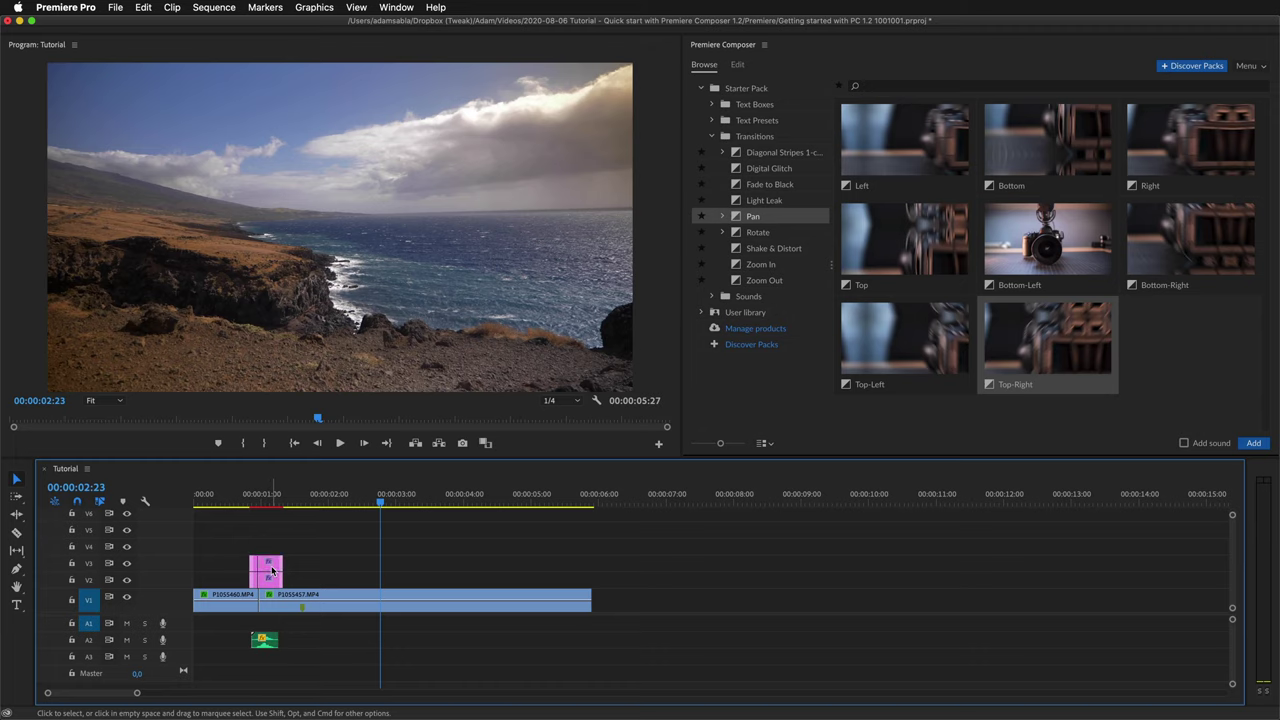
{"action": "left_click", "coordinate": [268, 570]}
{"action": "left_click", "coordinate": [275, 583], "text": "shift"}
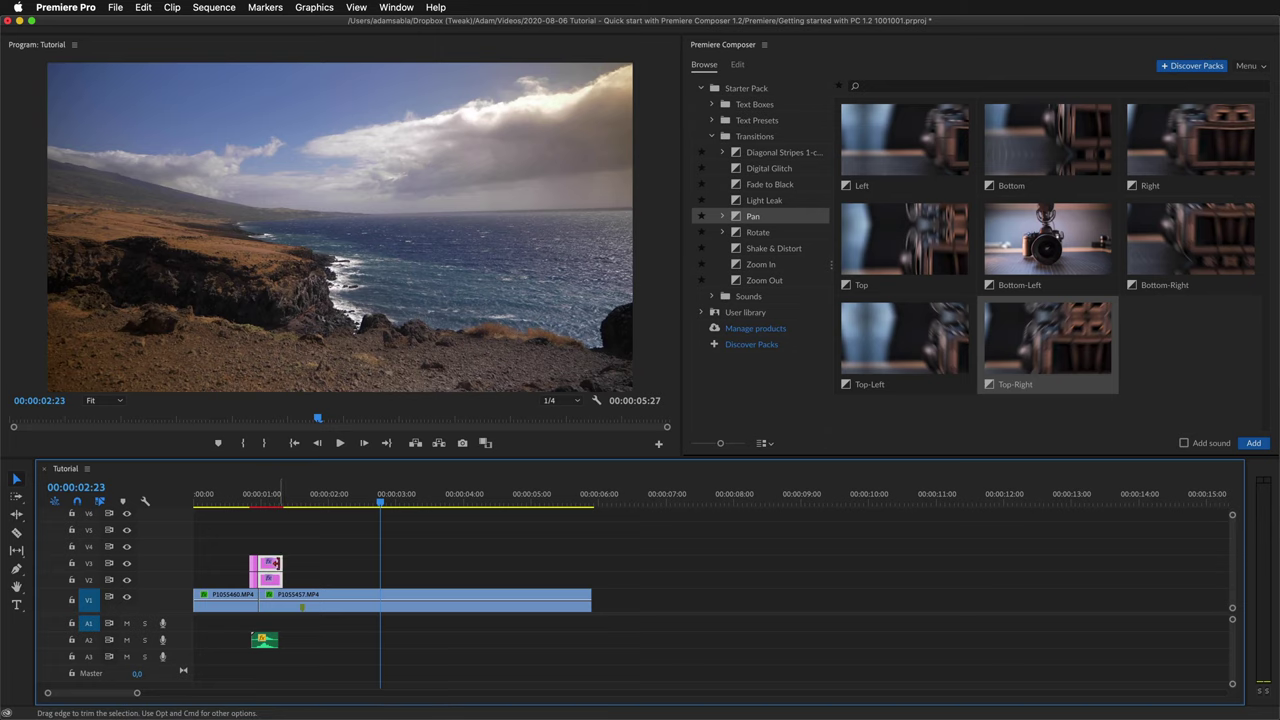
{"action": "left_click_drag", "start_coordinate": [280, 561], "coordinate": [267, 550]}
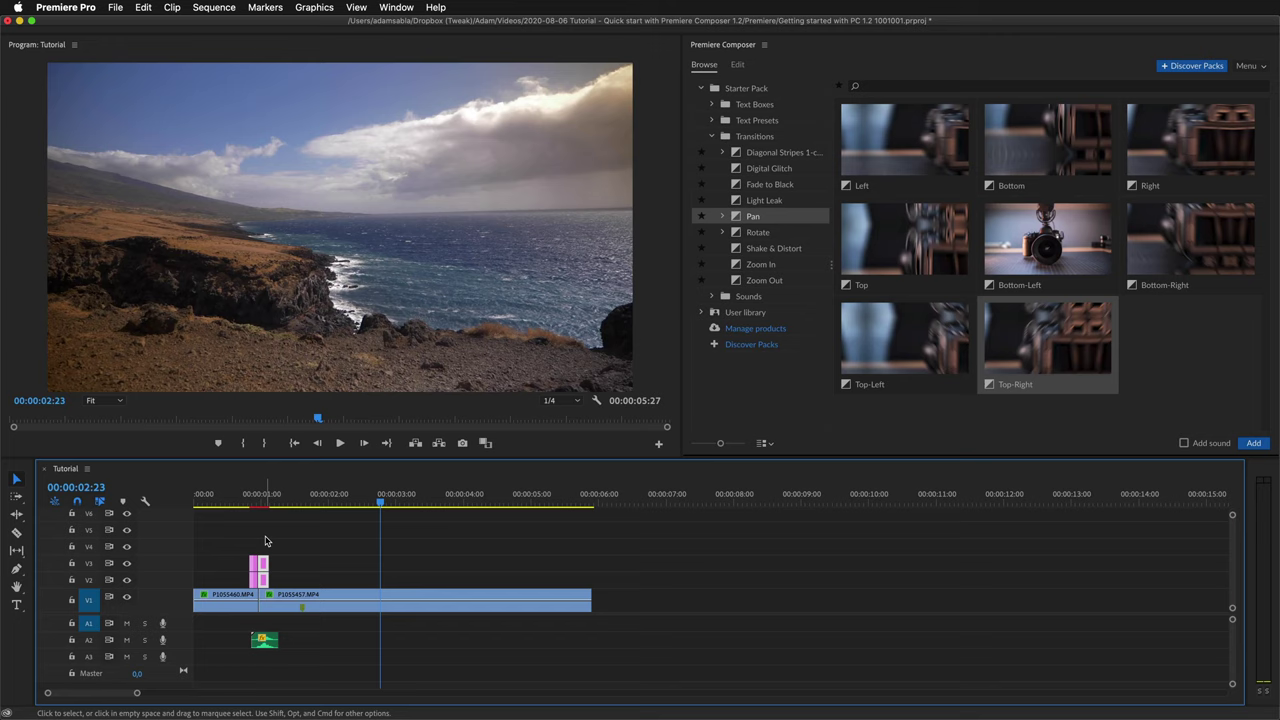
Play back the shortened transition from just before the cut.
{"action": "left_click", "coordinate": [248, 505]}
{"action": "key", "text": "space"}
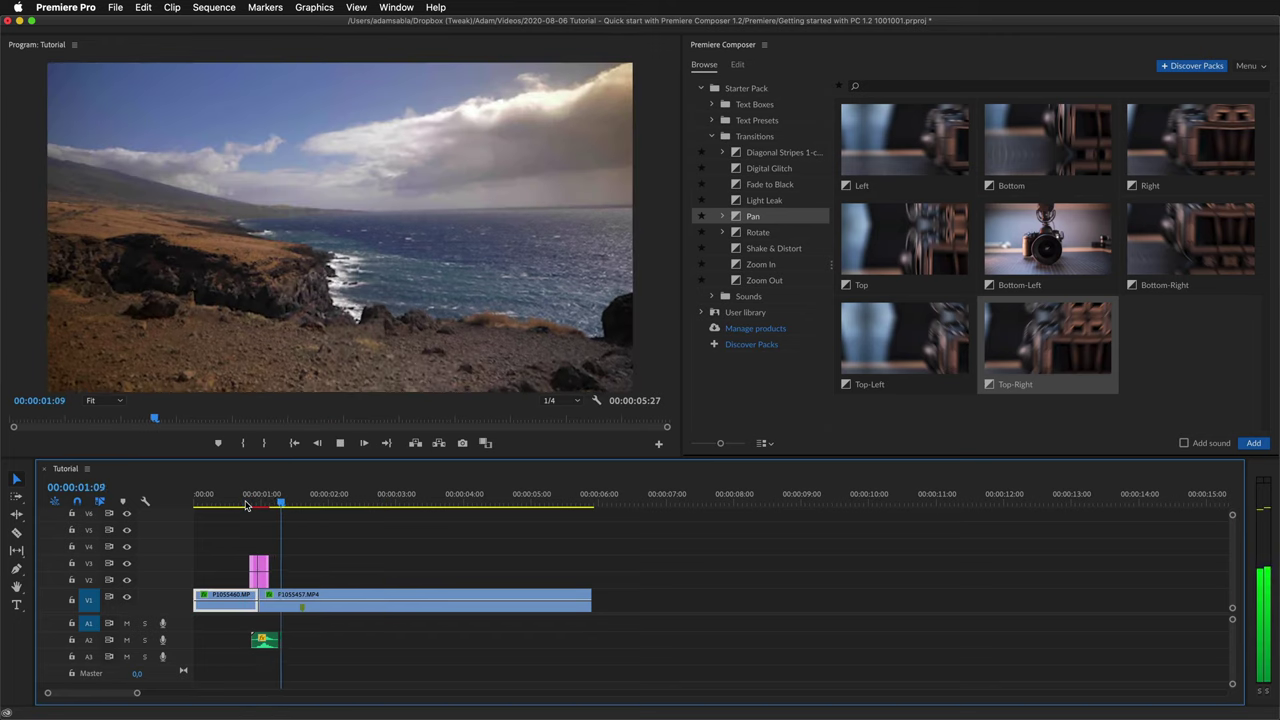
{"action": "key", "text": "space"}
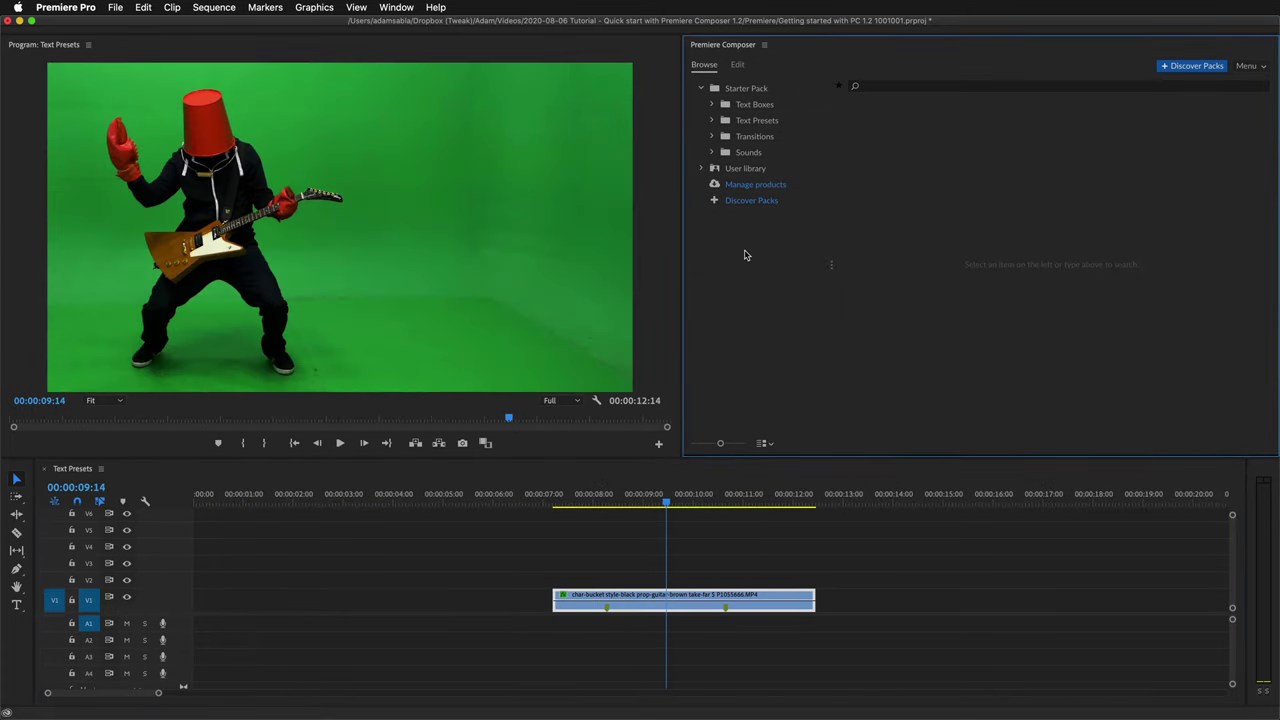
Drag the Position & Rotate & Scale Characters From Start Overshoot preset onto V2 and preview it.
{"action": "left_click", "coordinate": [757, 120]}
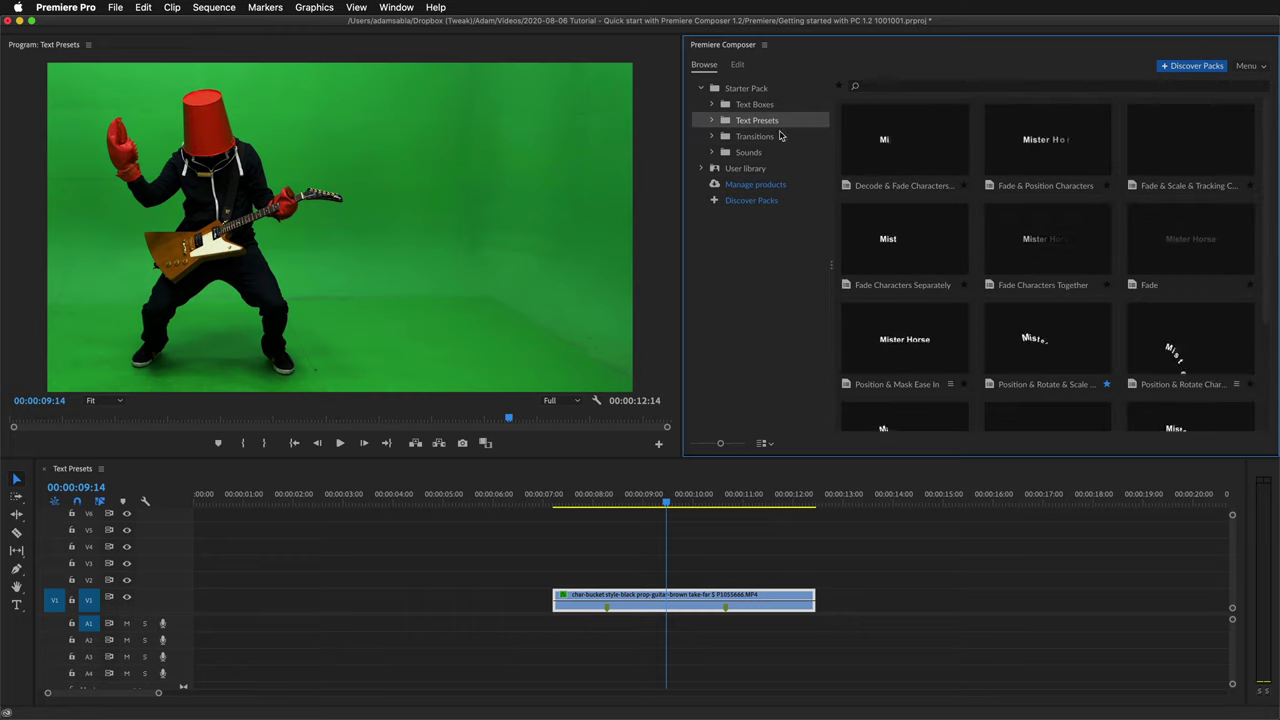
{"action": "scroll", "coordinate": [1010, 266], "scroll_direction": "down", "scroll_amount": 4}
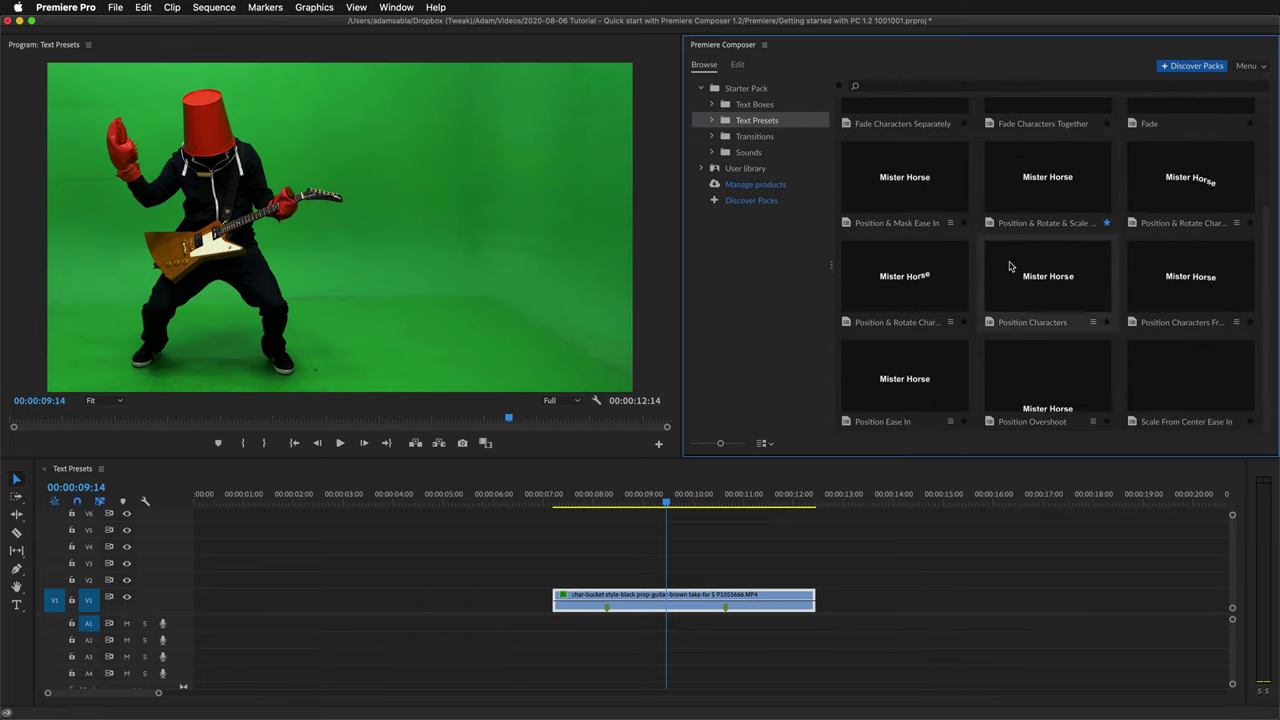
{"action": "scroll", "coordinate": [1006, 257], "scroll_direction": "up", "scroll_amount": 3}
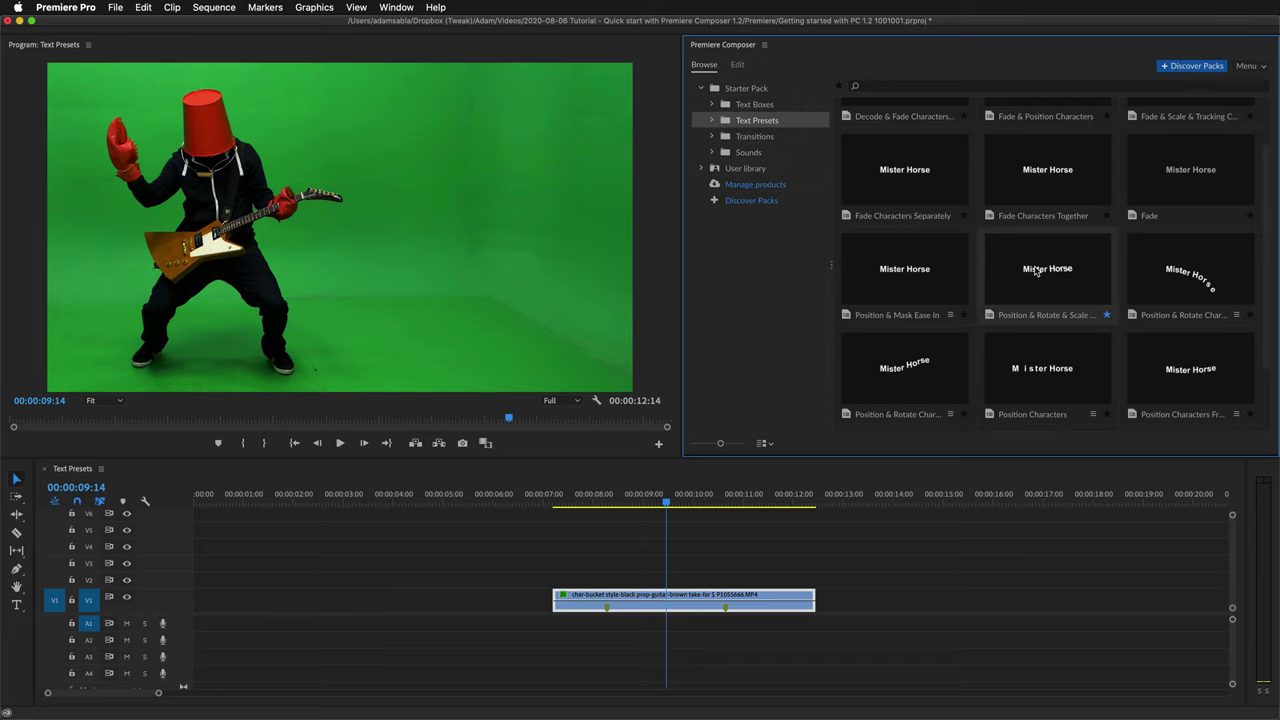
{"action": "left_click", "coordinate": [1038, 276]}
{"action": "left_click_drag", "start_coordinate": [1038, 276], "coordinate": [612, 585]}
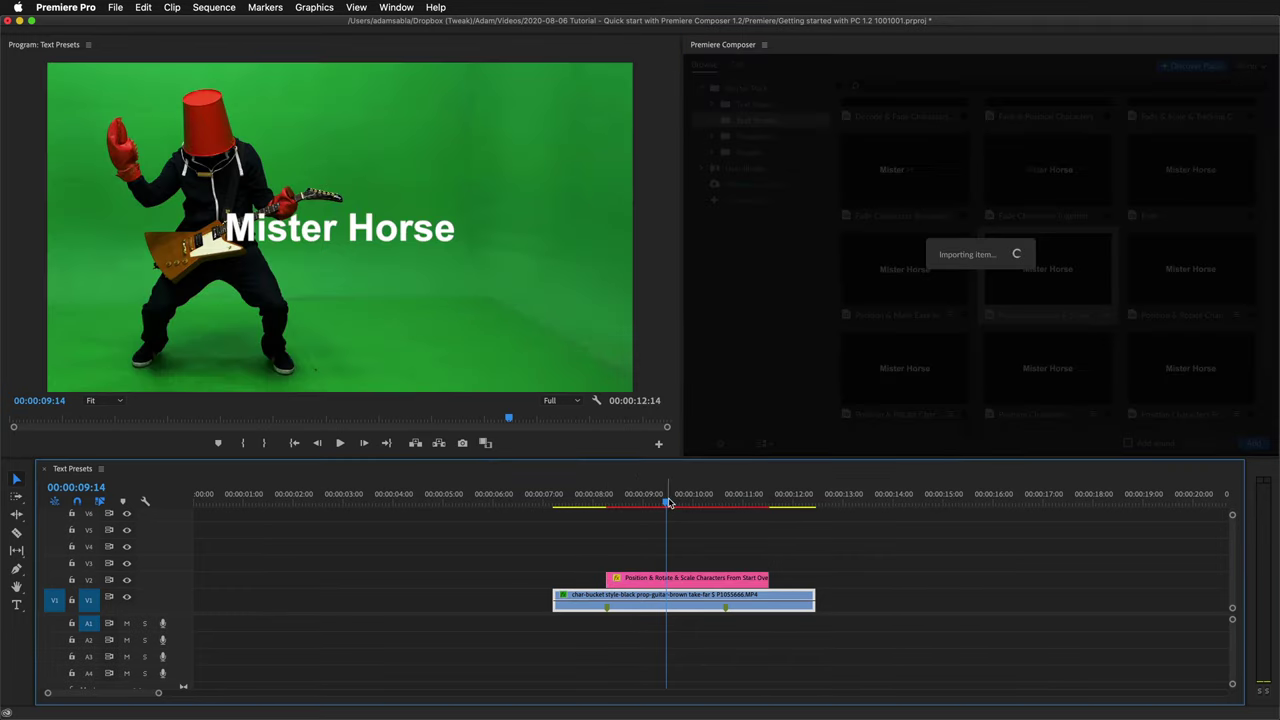
{"action": "left_click", "coordinate": [656, 505]}
{"action": "left_click_drag", "start_coordinate": [653, 505], "coordinate": [688, 508]}
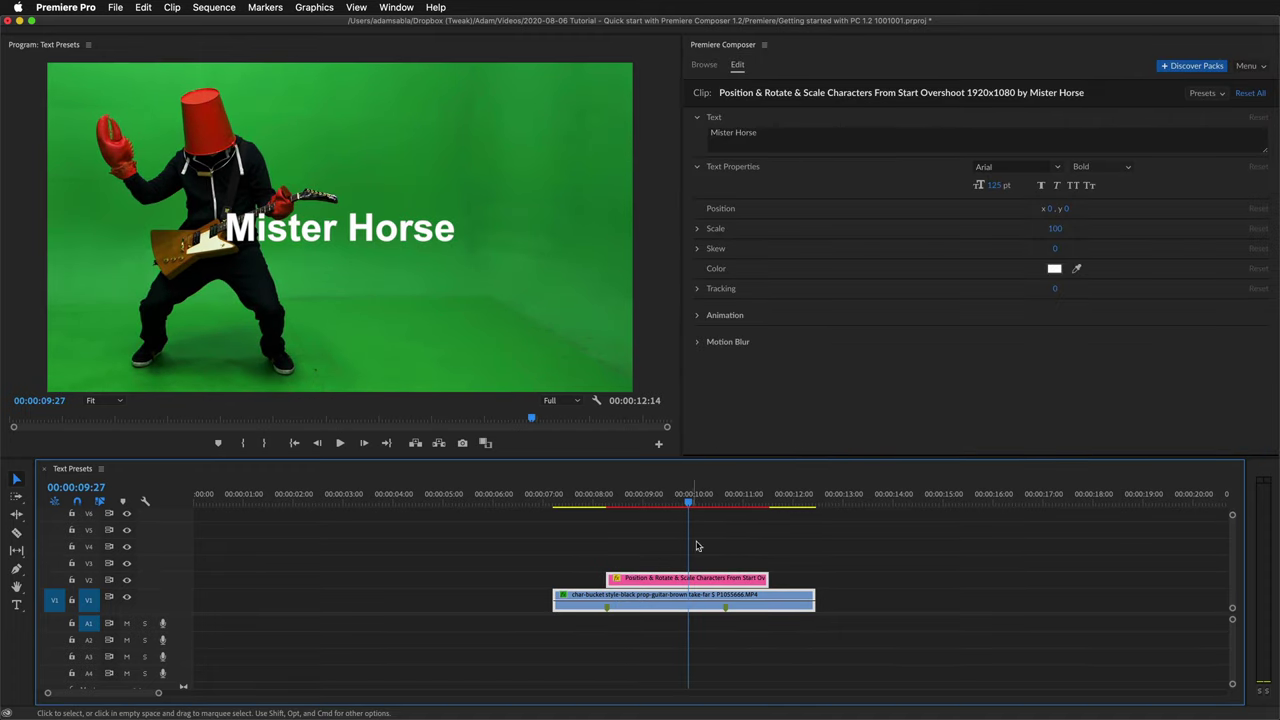
Shorten the title clip's end and change its text to AWESOME.
{"action": "left_click_drag", "start_coordinate": [767, 578], "coordinate": [720, 577]}
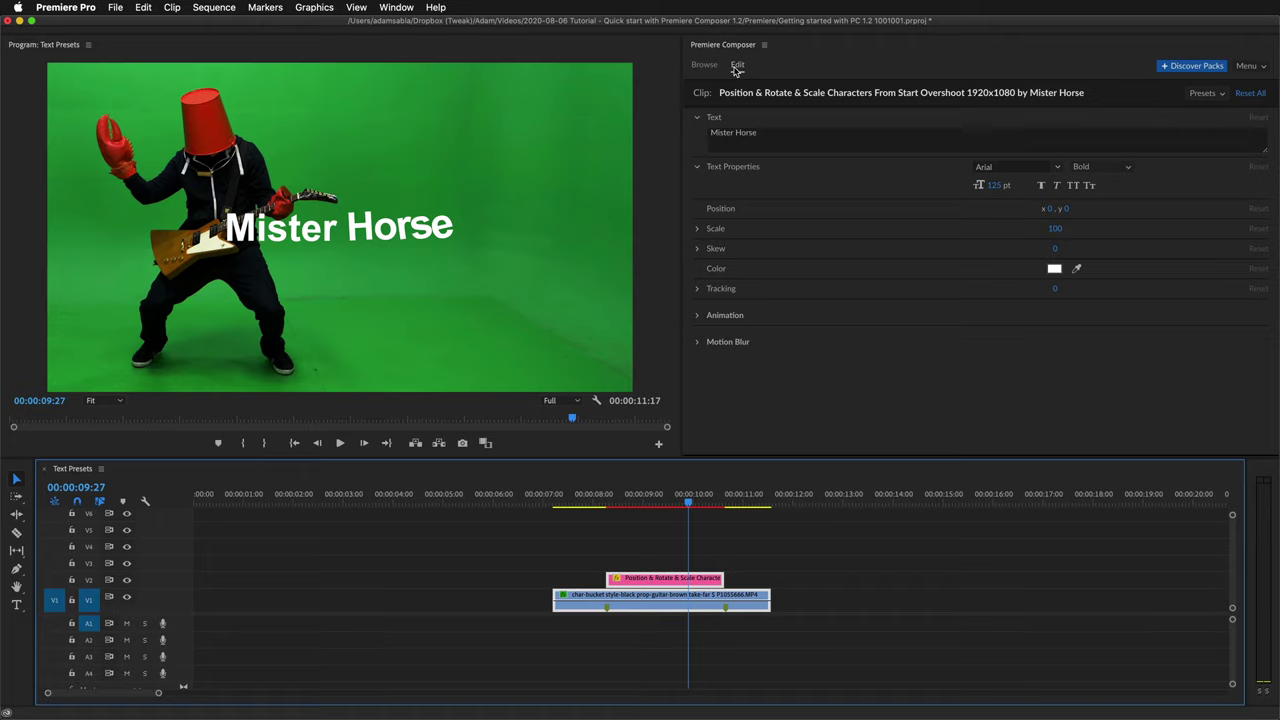
{"action": "left_click", "coordinate": [767, 130]}
{"action": "key", "text": "ctrl+a"}
{"action": "type", "text": "AWESOME"}
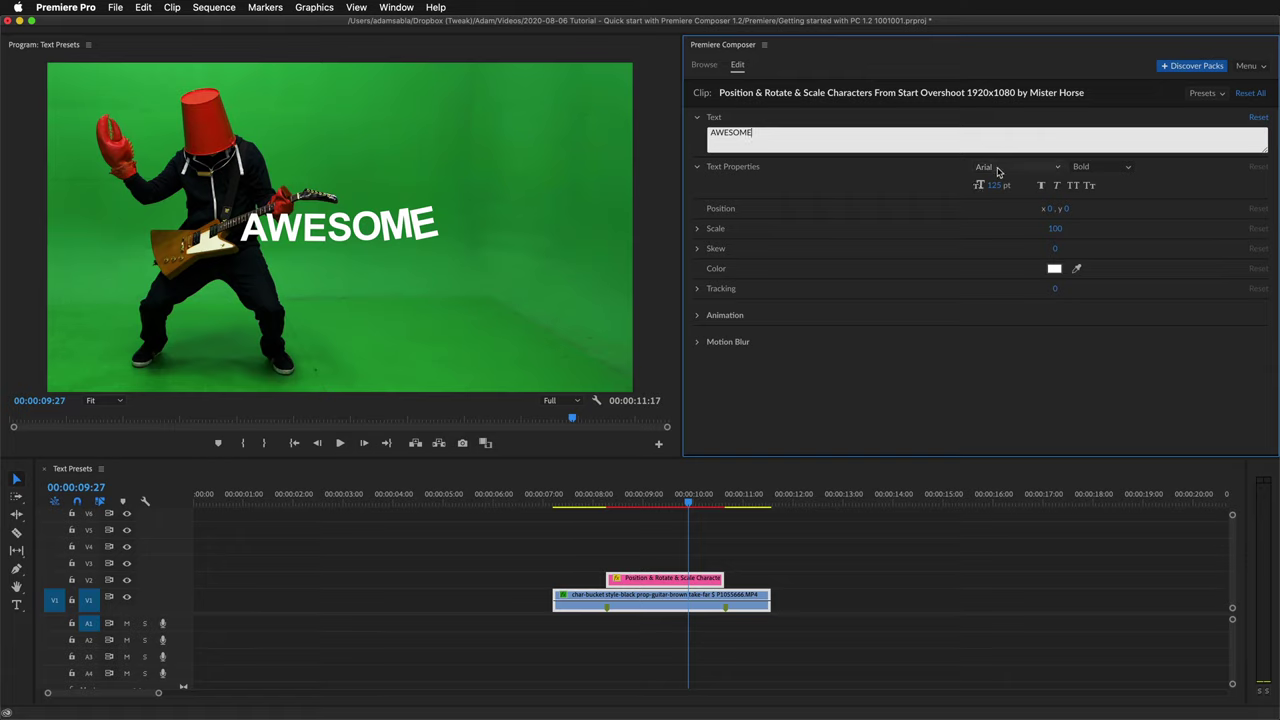
Set the title font to FatFrank Heavy, scale it to 159, and reset Skew.
{"action": "left_click", "coordinate": [997, 168]}
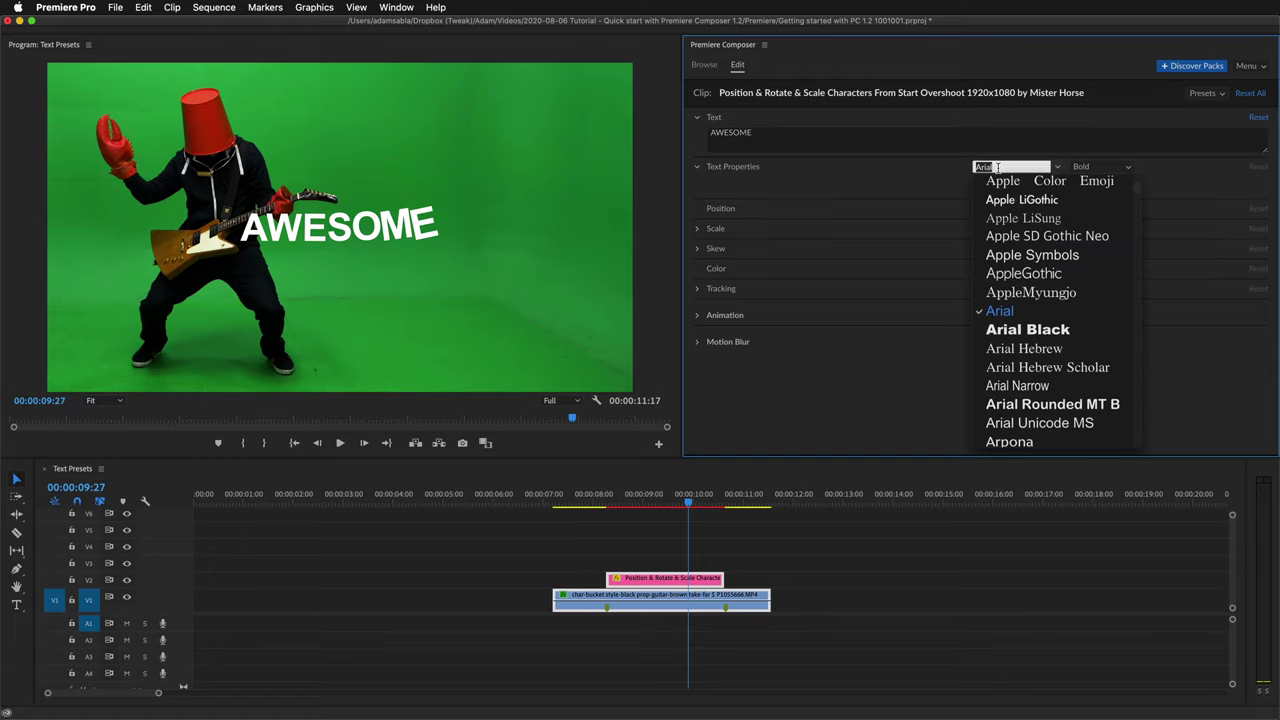
{"action": "type", "text": "FatFrank"}
{"action": "key", "text": "Return"}
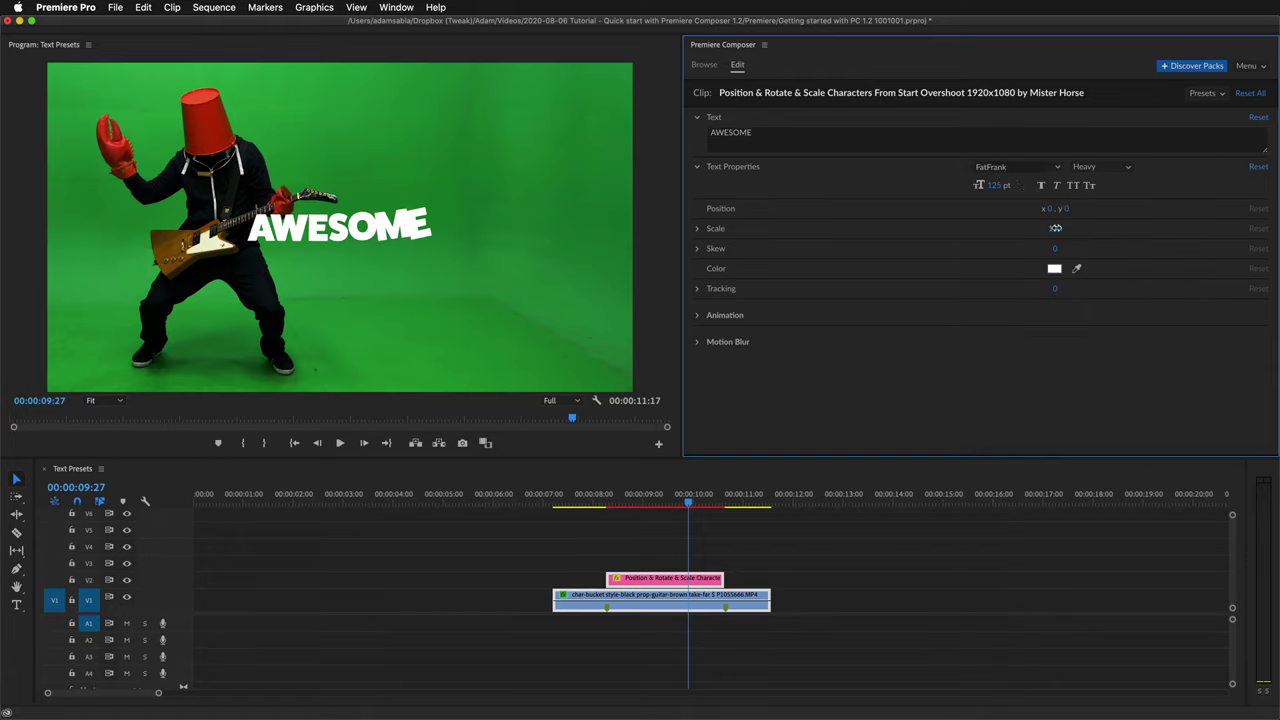
{"action": "left_click_drag", "start_coordinate": [1055, 228], "coordinate": [1153, 225]}
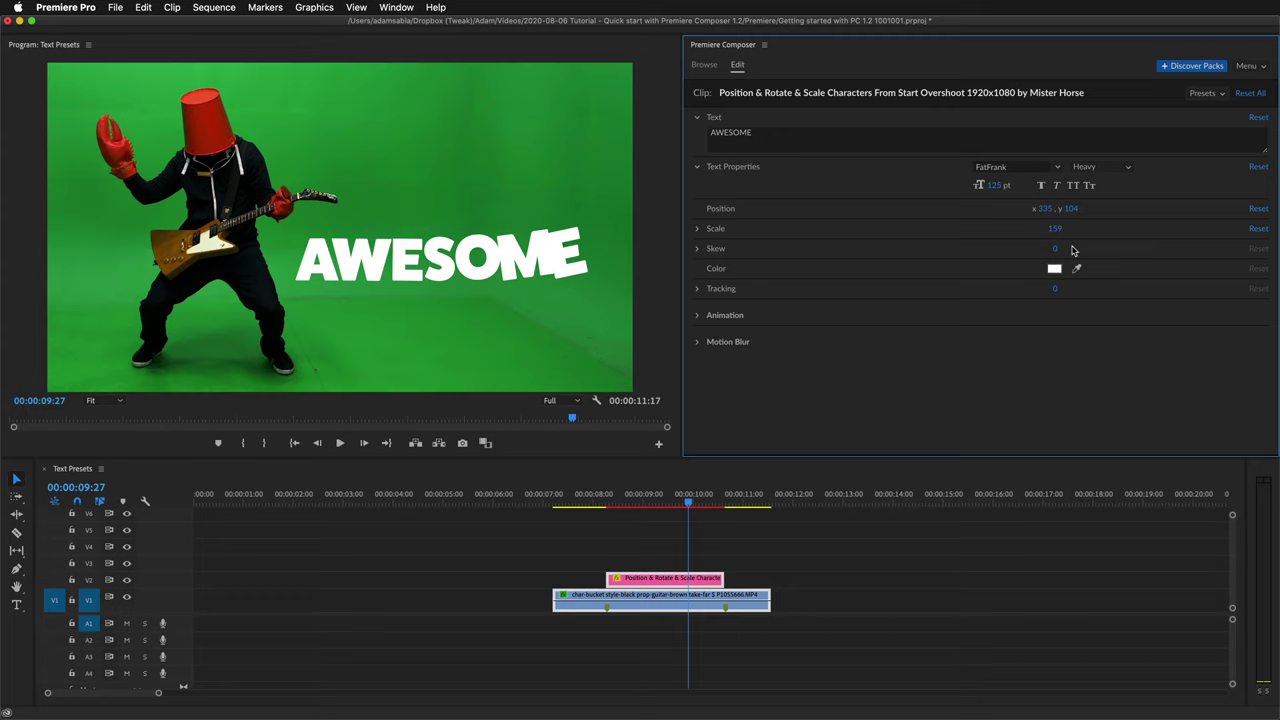
{"action": "left_click_drag", "start_coordinate": [1068, 248], "coordinate": [1100, 250]}
{"action": "left_click", "coordinate": [1258, 249]}
{"action": "left_click_drag", "start_coordinate": [702, 502], "coordinate": [656, 505]}
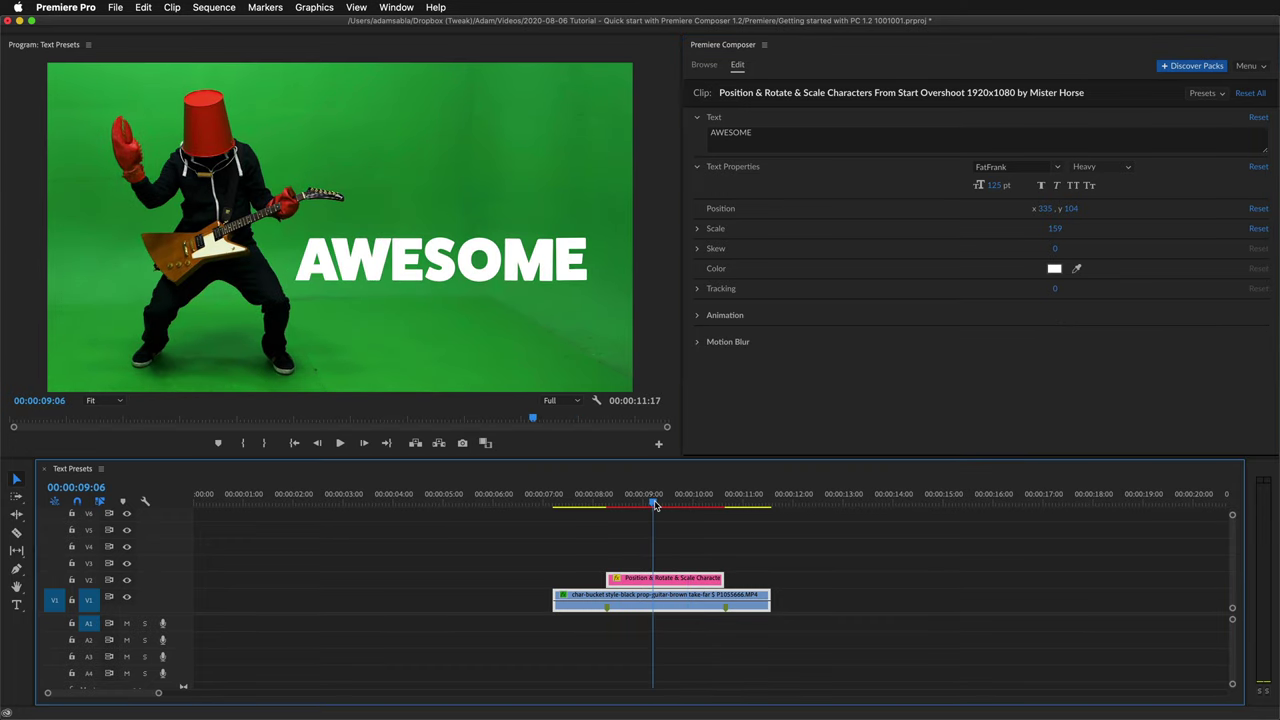
Try a starting x Position of 40 for the letters, then reset Position to default.
{"action": "left_click_drag", "start_coordinate": [656, 505], "coordinate": [626, 506]}
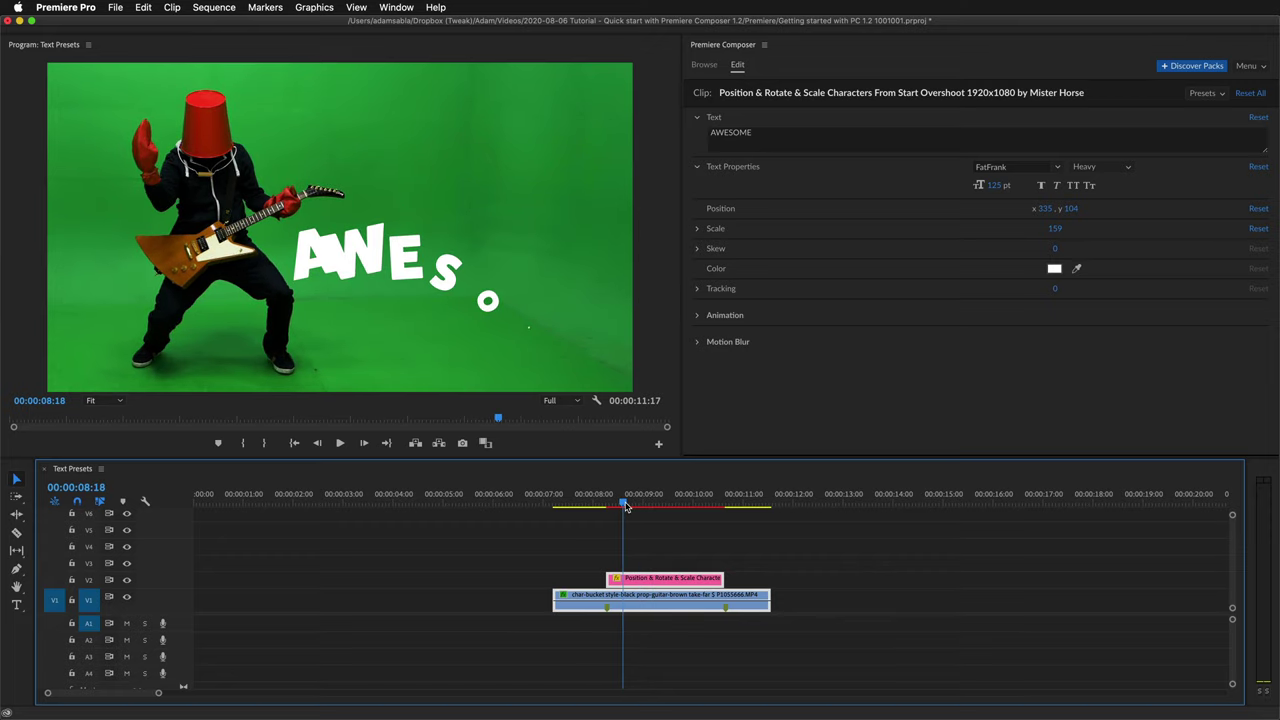
{"action": "left_click", "coordinate": [697, 316]}
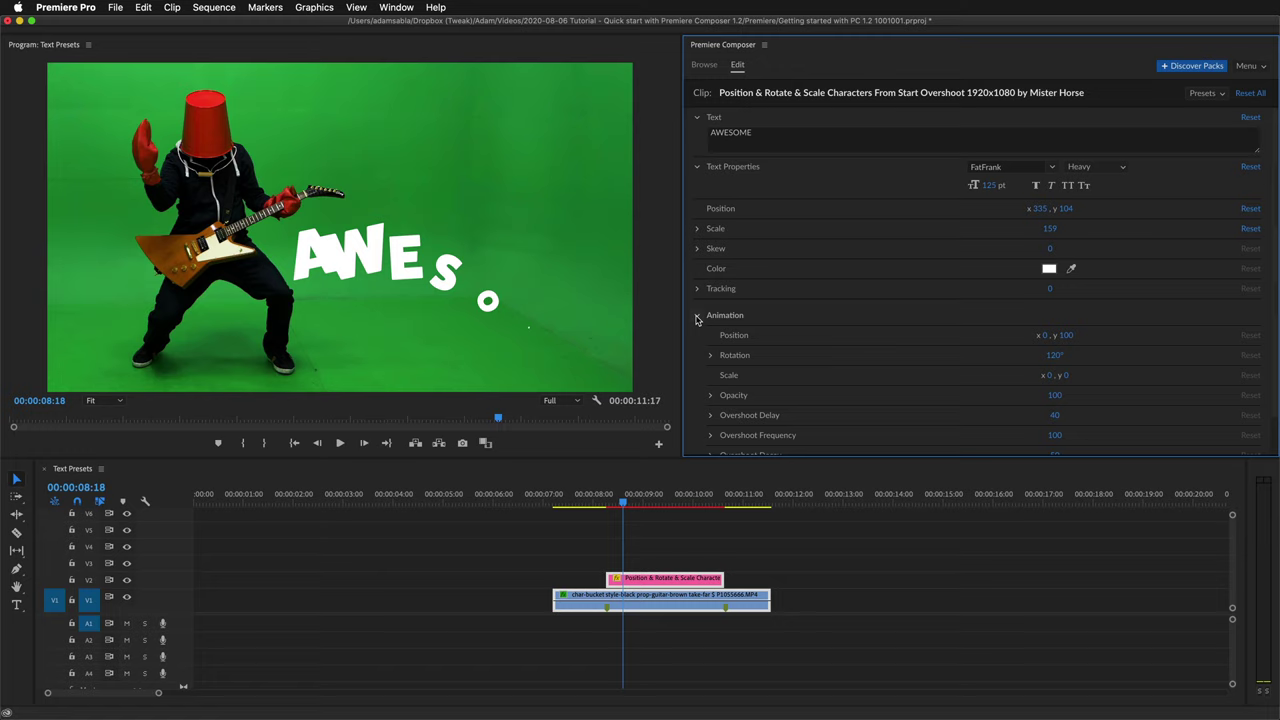
{"action": "scroll", "coordinate": [740, 340], "scroll_direction": "down", "scroll_amount": 1}
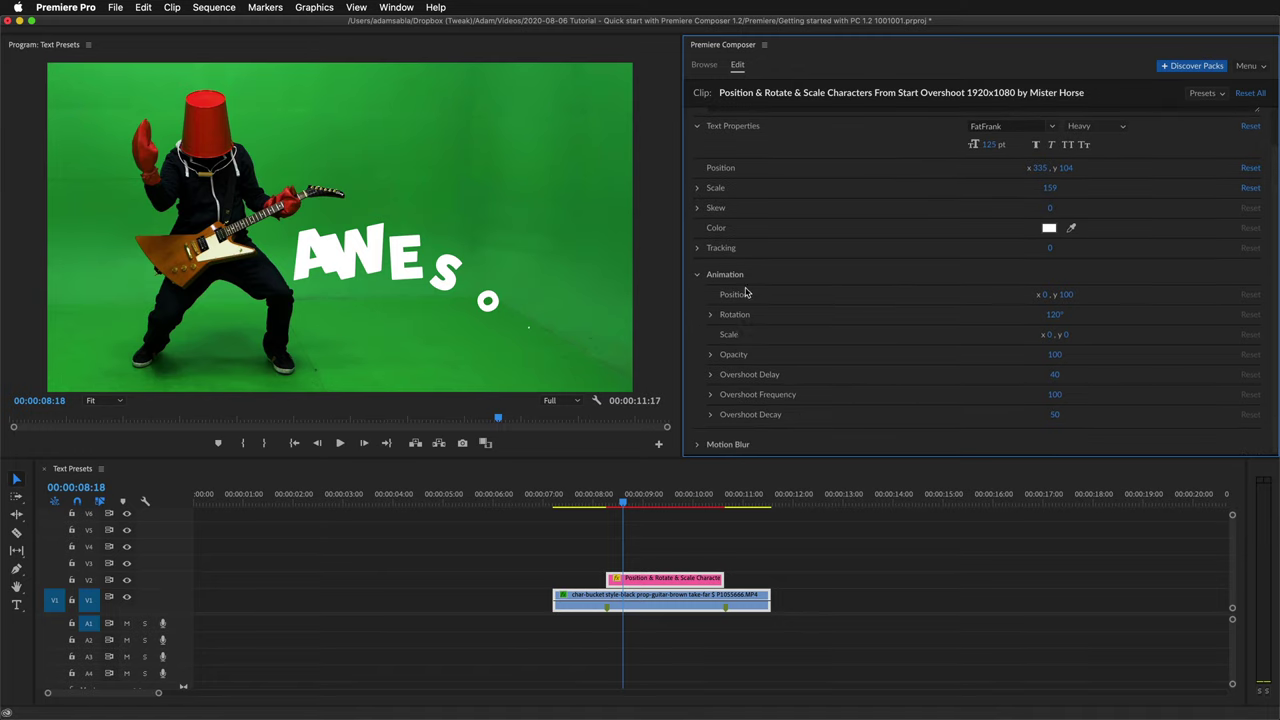
{"action": "left_click", "coordinate": [1046, 295]}
{"action": "type", "text": "400"}
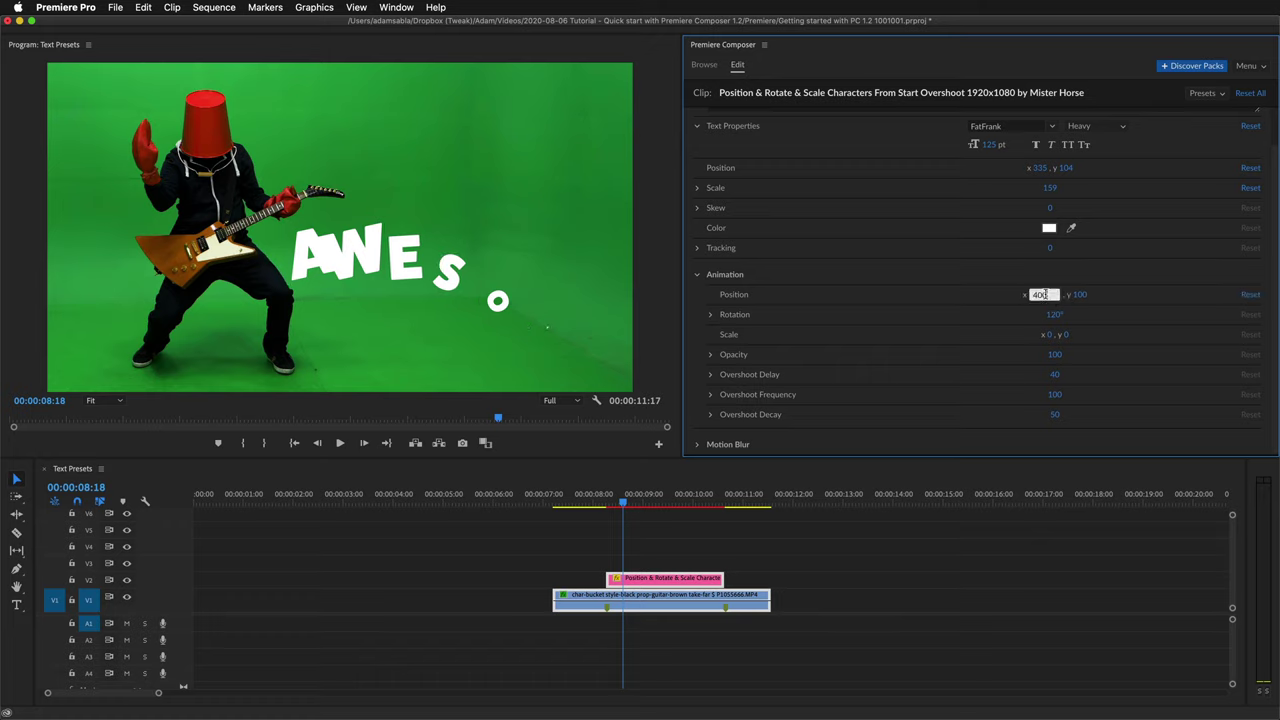
{"action": "key", "text": "Return"}
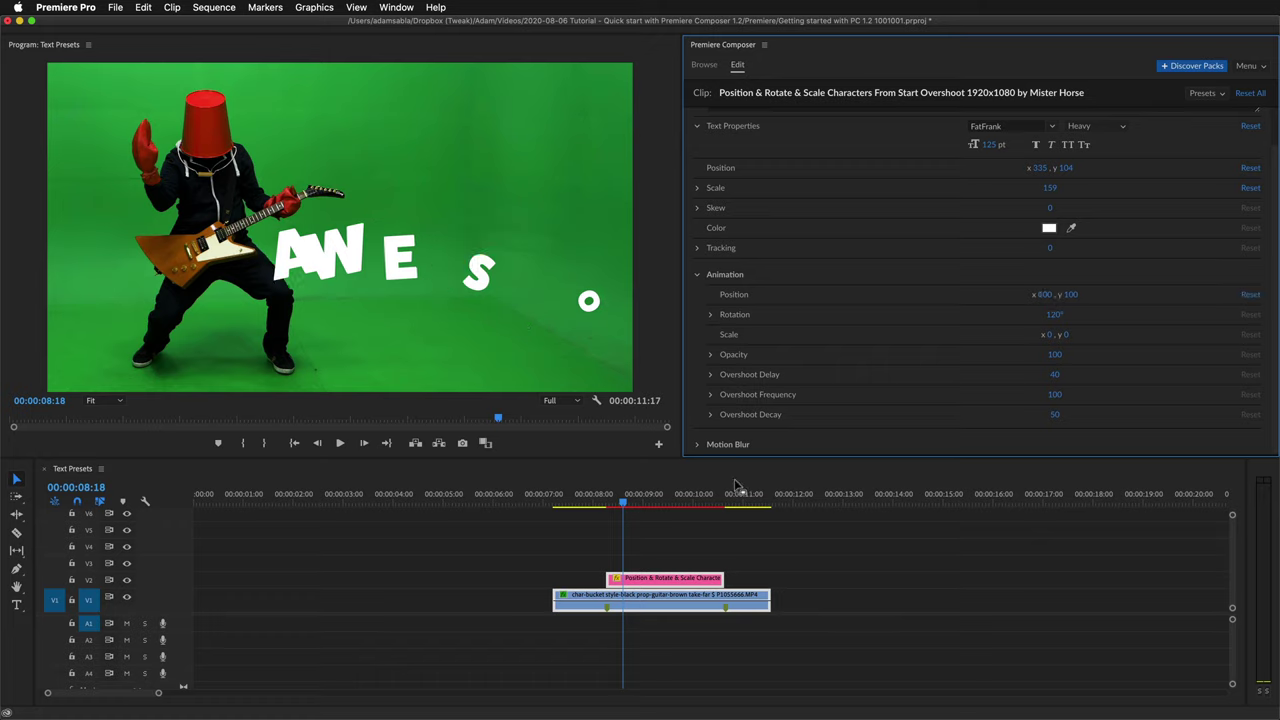
{"action": "left_click_drag", "start_coordinate": [635, 507], "coordinate": [624, 504]}
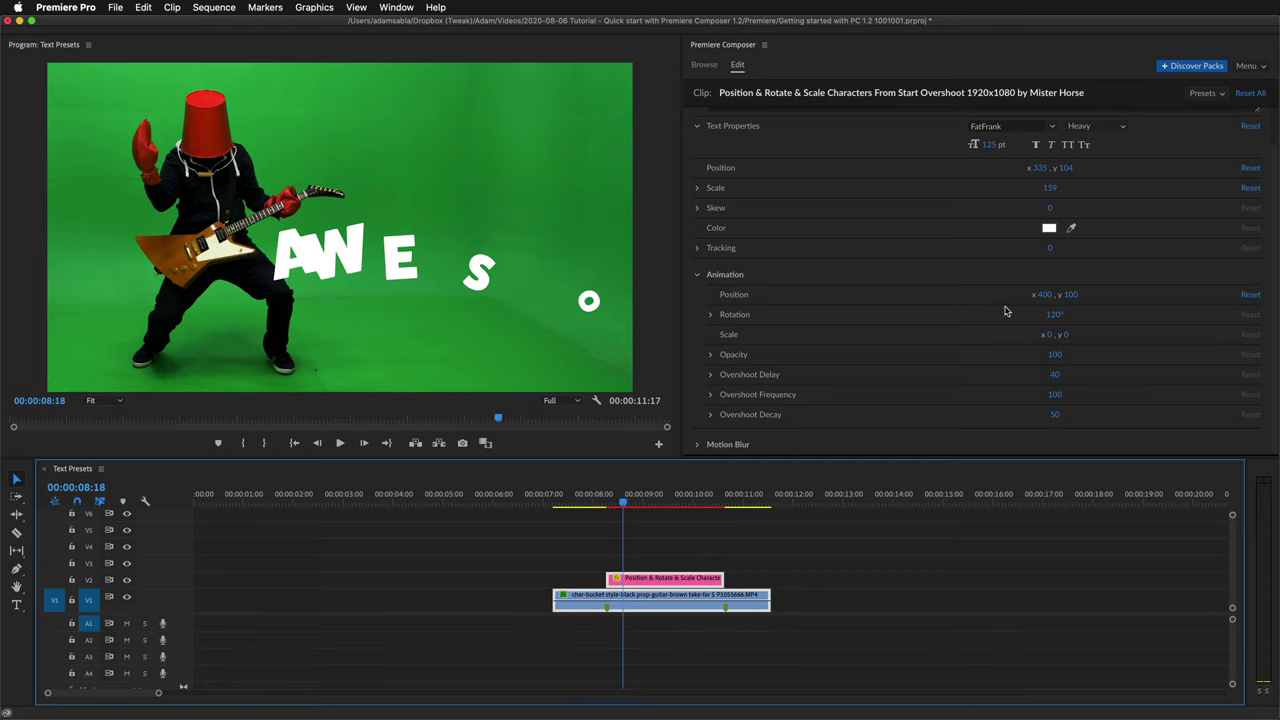
{"action": "left_click_drag", "start_coordinate": [1044, 294], "coordinate": [855, 292]}
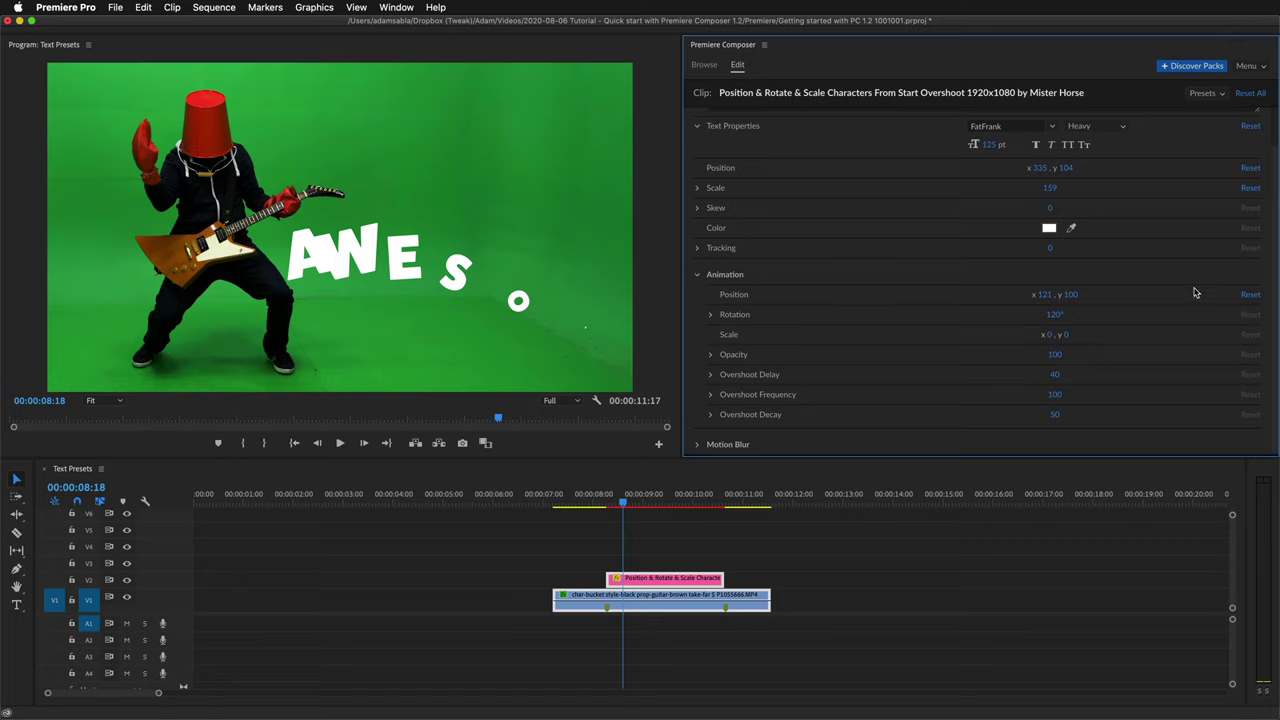
{"action": "left_click", "coordinate": [1250, 295]}
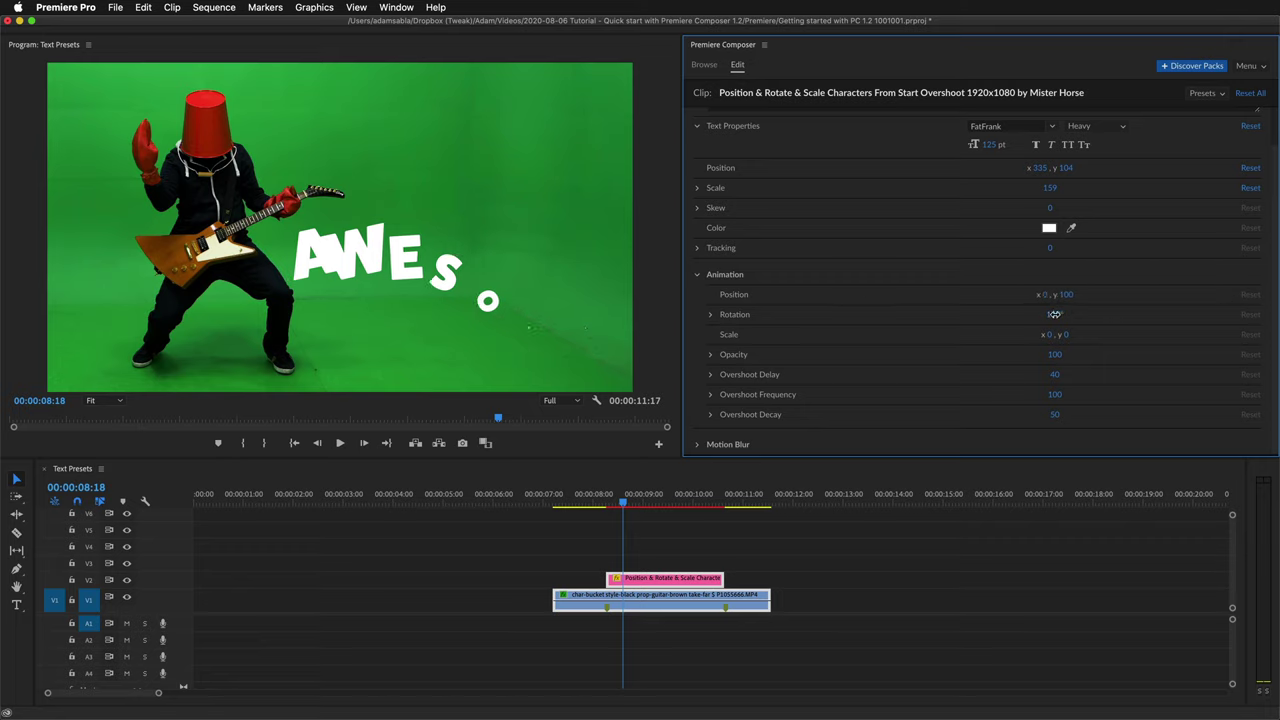
Set the letters' starting Rotation to 0 and preview the animation.
{"action": "left_click", "coordinate": [1054, 314]}
{"action": "type", "text": "0"}
{"action": "key", "text": "Return"}
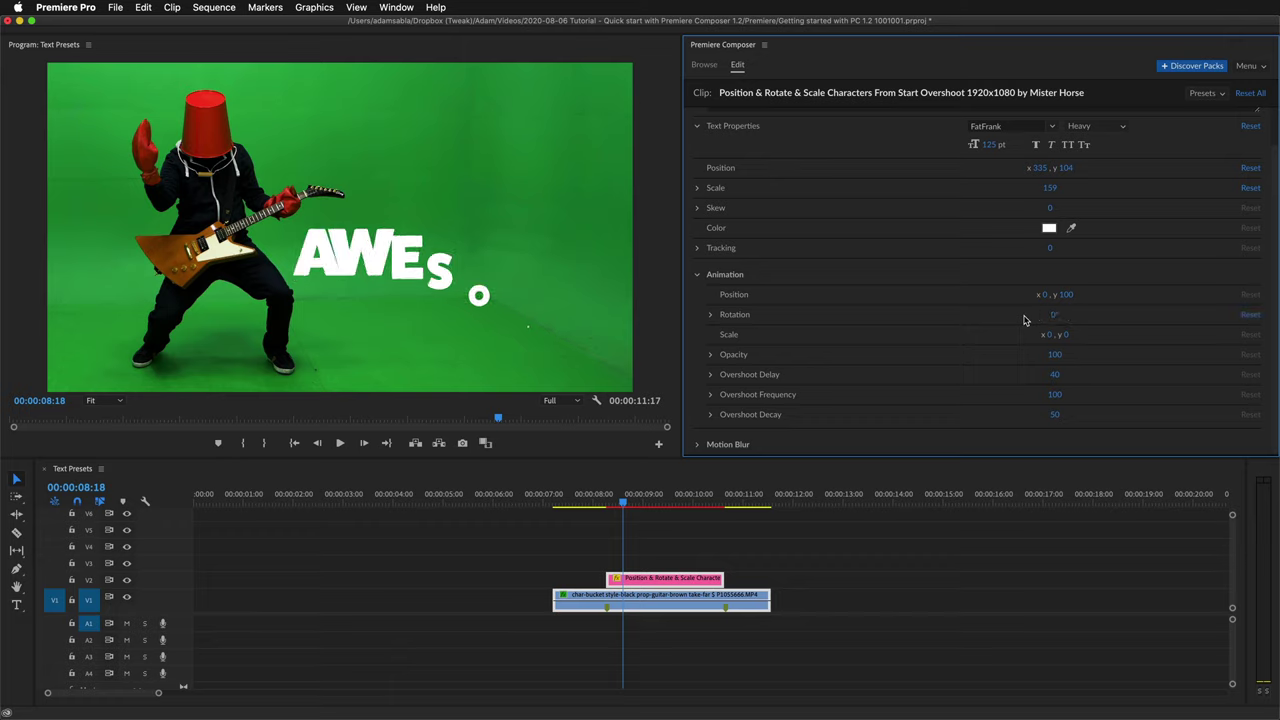
{"action": "left_click_drag", "start_coordinate": [634, 503], "coordinate": [626, 507]}
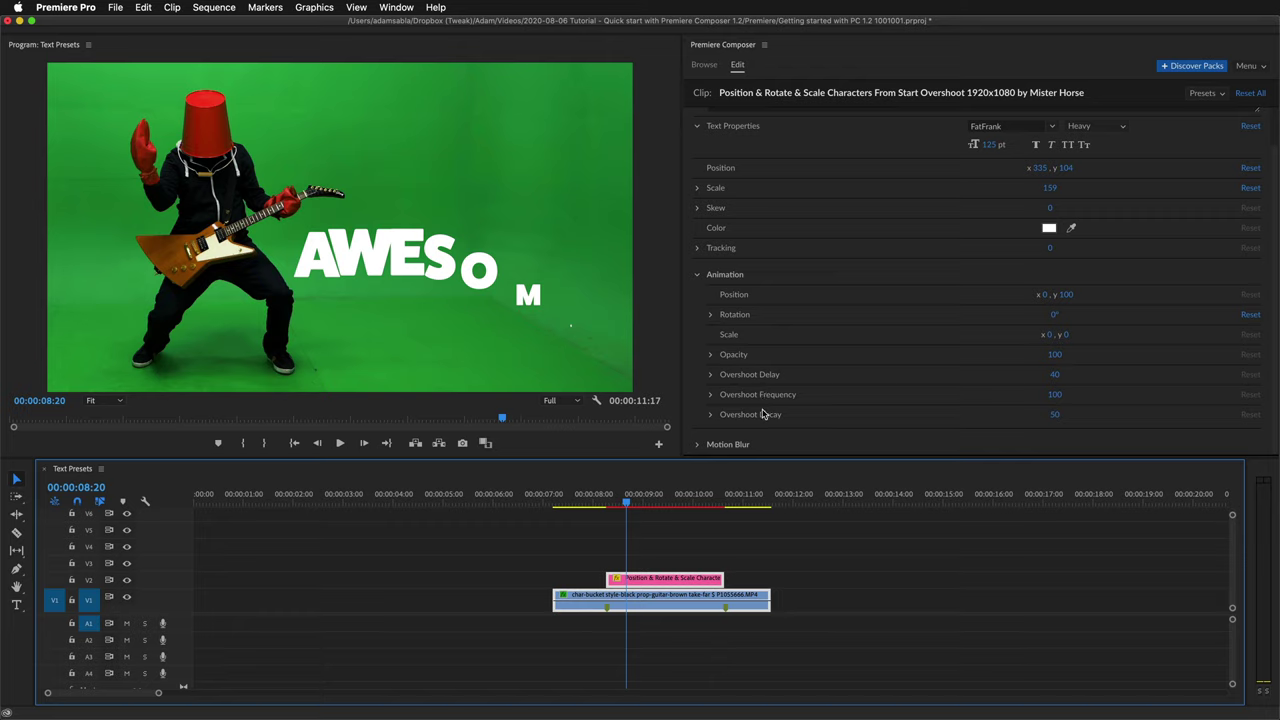
Reset starting Rotation to 120°, enable Motion Blur, and play back the AWESOME animation.
{"action": "left_click", "coordinate": [1250, 314]}
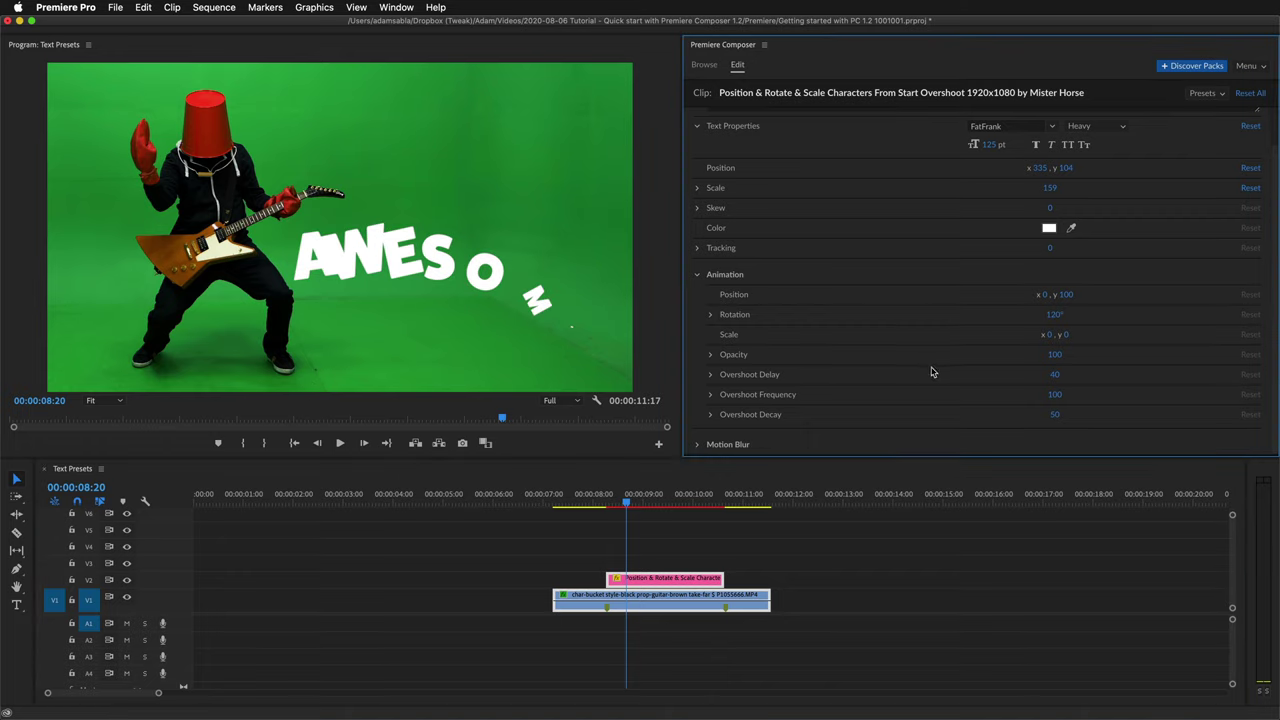
{"action": "left_click", "coordinate": [697, 445]}
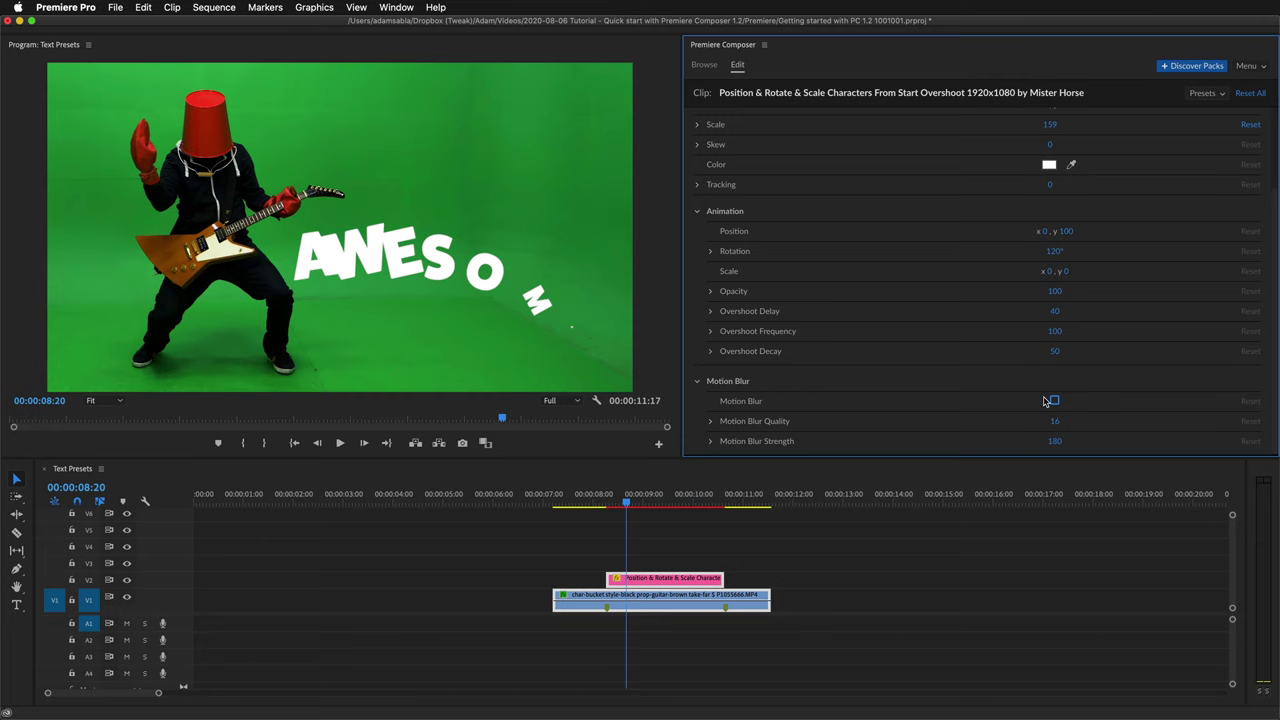
{"action": "left_click", "coordinate": [1055, 401]}
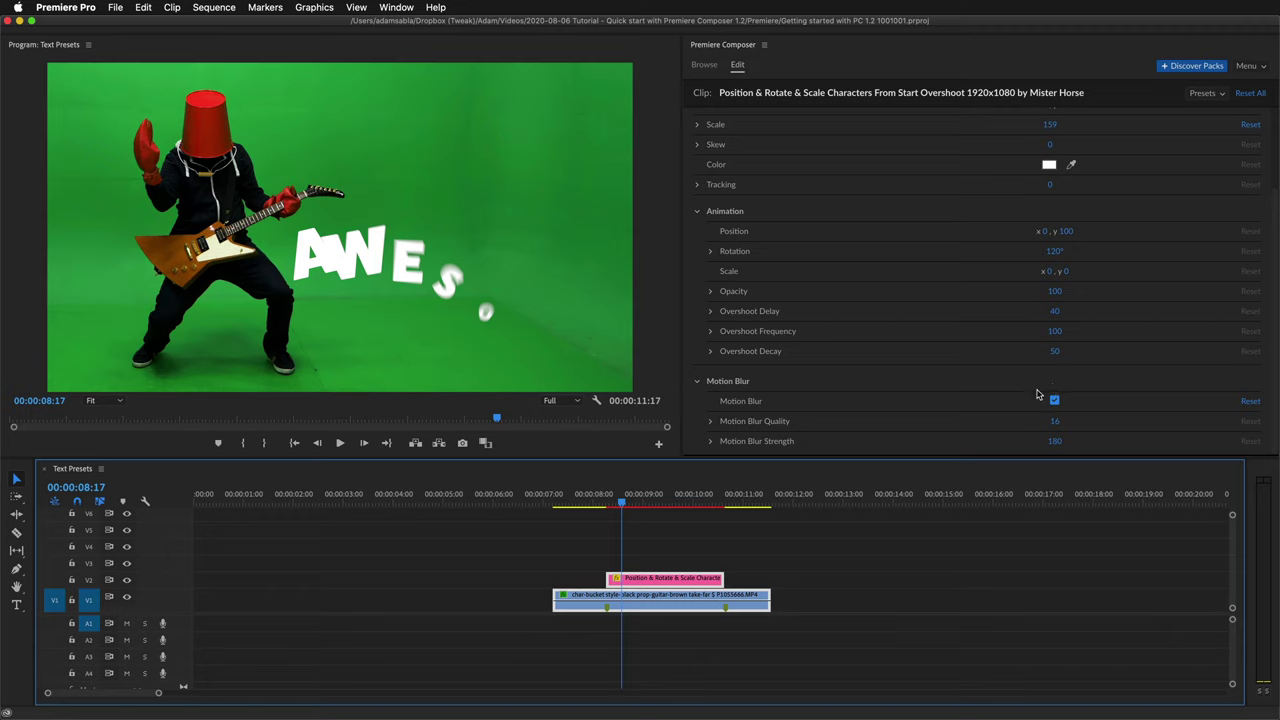
{"action": "key", "text": "space"}
{"action": "left_click", "coordinate": [594, 500]}
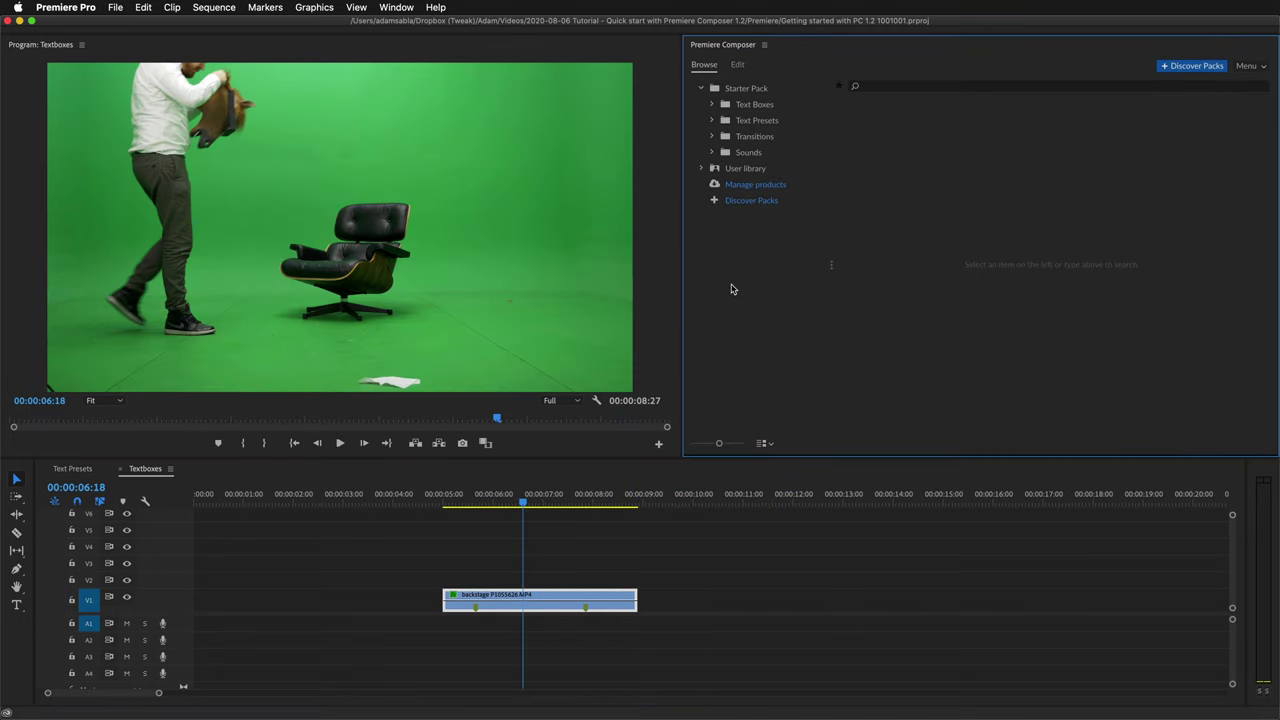
Drag 1-Line Outline Text Box 1 - Down from Text Boxes onto V2 above the backstage clip.
{"action": "left_click", "coordinate": [771, 108]}
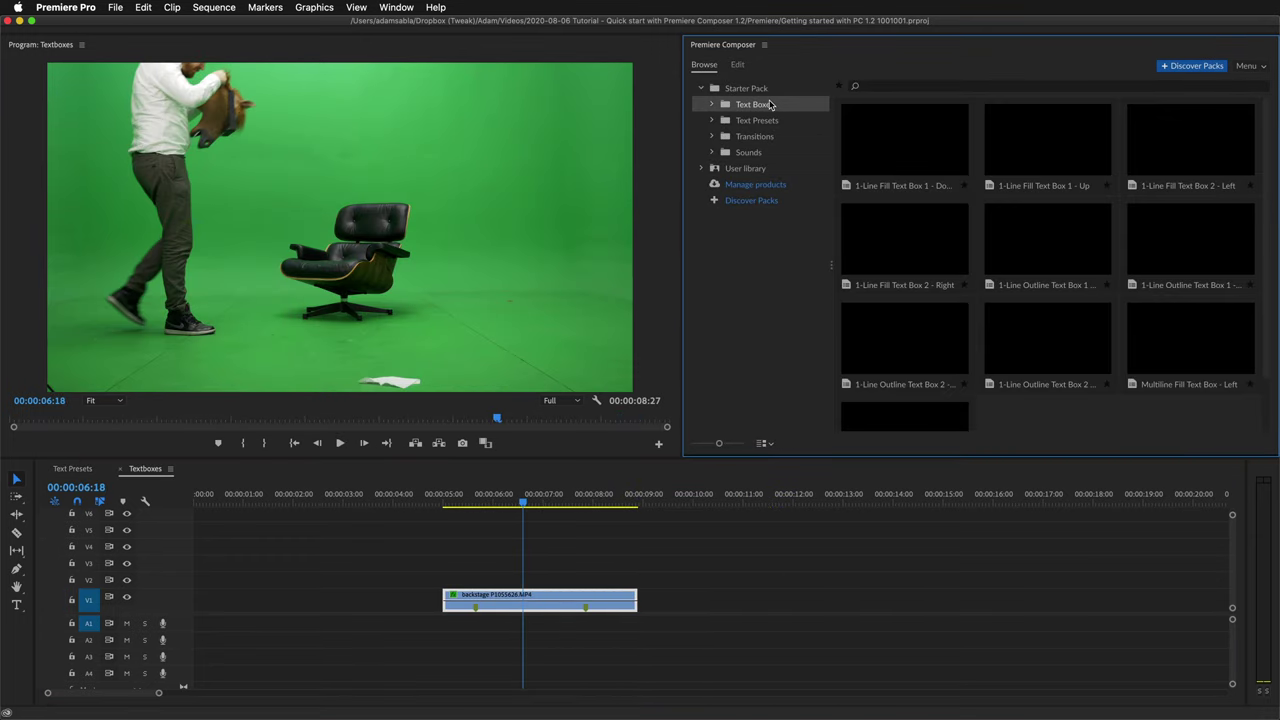
{"action": "left_click_drag", "start_coordinate": [723, 446], "coordinate": [732, 443]}
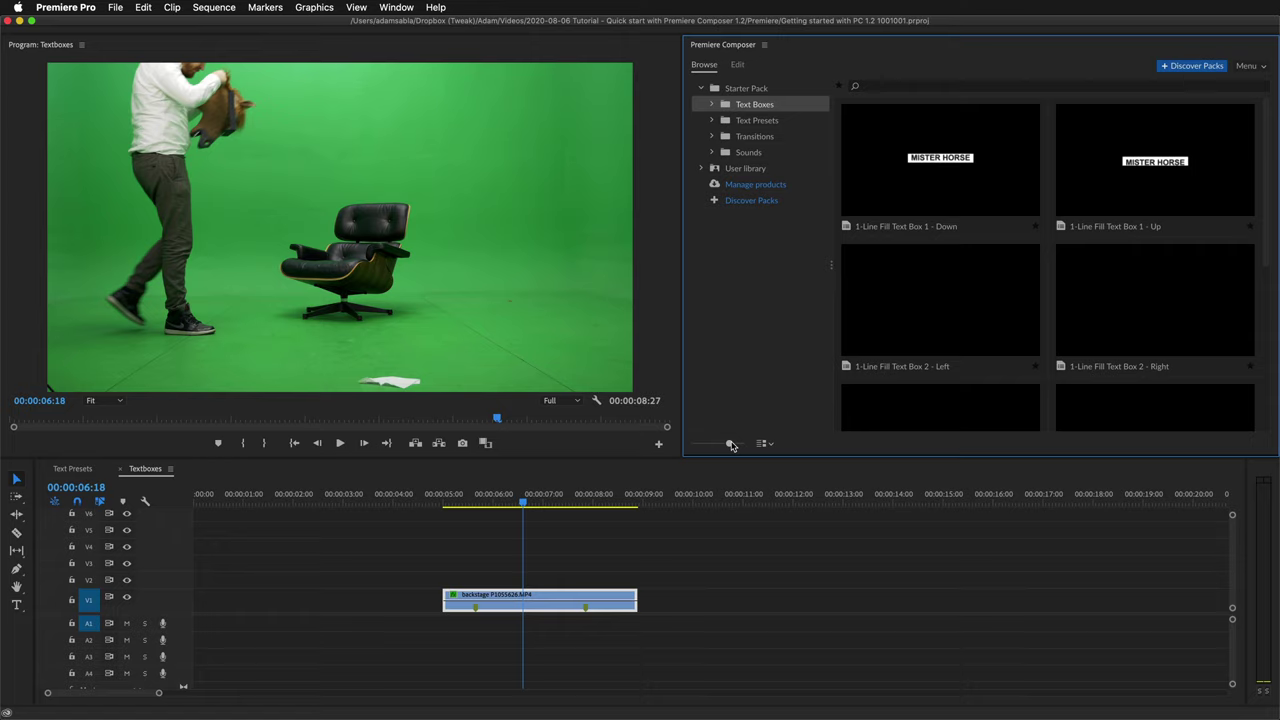
{"action": "scroll", "coordinate": [1032, 313], "scroll_direction": "down", "scroll_amount": 2}
{"action": "scroll", "coordinate": [1032, 313], "scroll_direction": "down", "scroll_amount": 1}
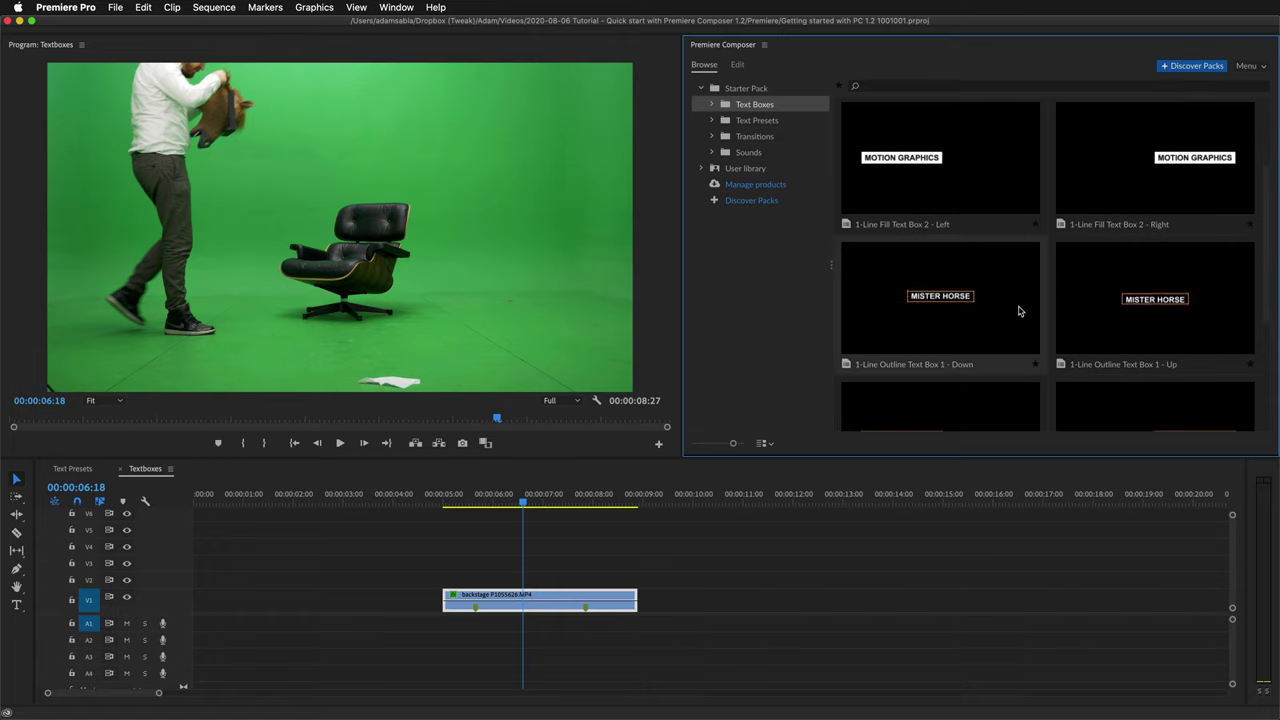
{"action": "left_click", "coordinate": [909, 357]}
{"action": "left_click_drag", "start_coordinate": [909, 357], "coordinate": [575, 579]}
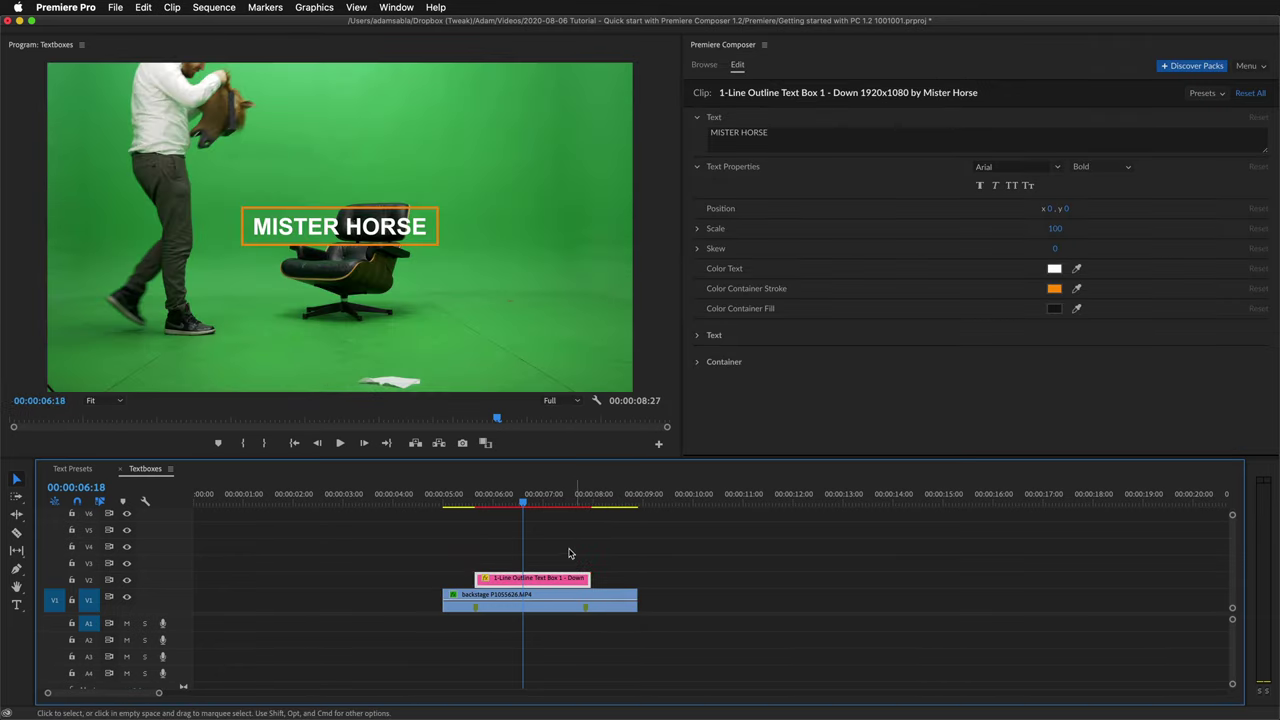
{"action": "left_click_drag", "start_coordinate": [540, 511], "coordinate": [508, 509]}
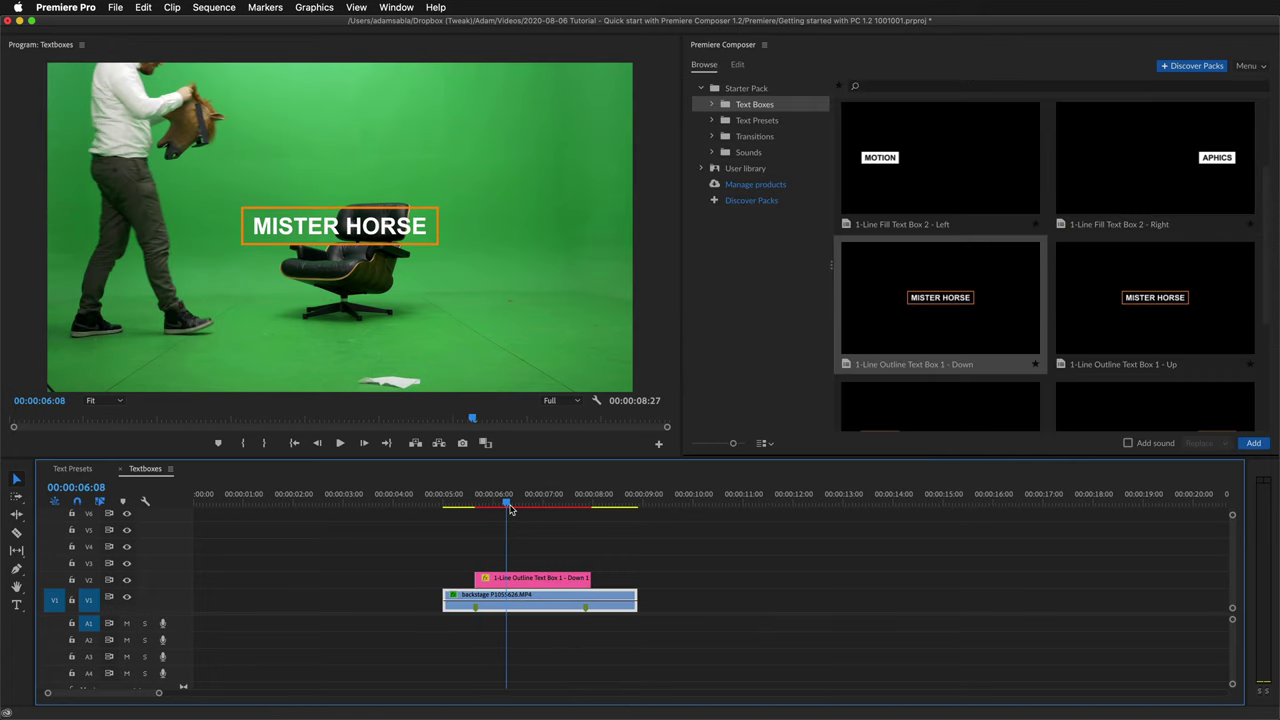
Replace the MISTER HORSE text with SUBSCRIBE set in the FatFrank Heavy font.
{"action": "left_click", "coordinate": [537, 580]}
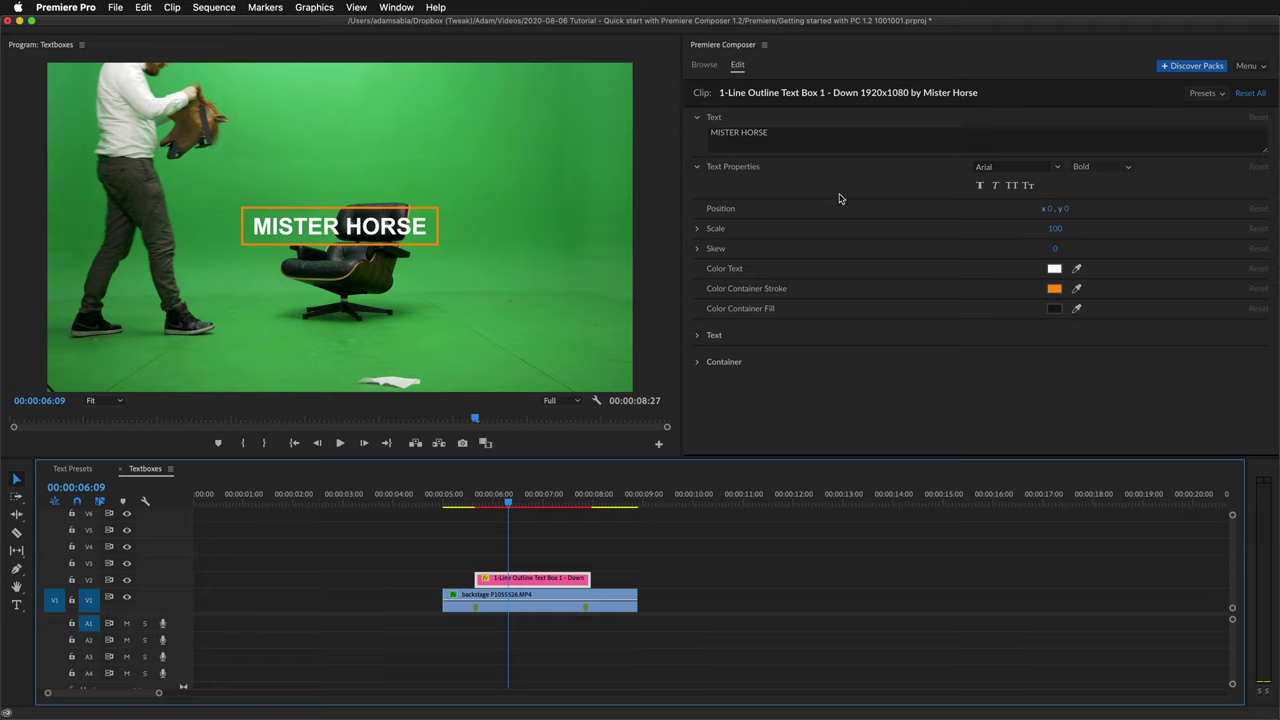
{"action": "left_click", "coordinate": [996, 135]}
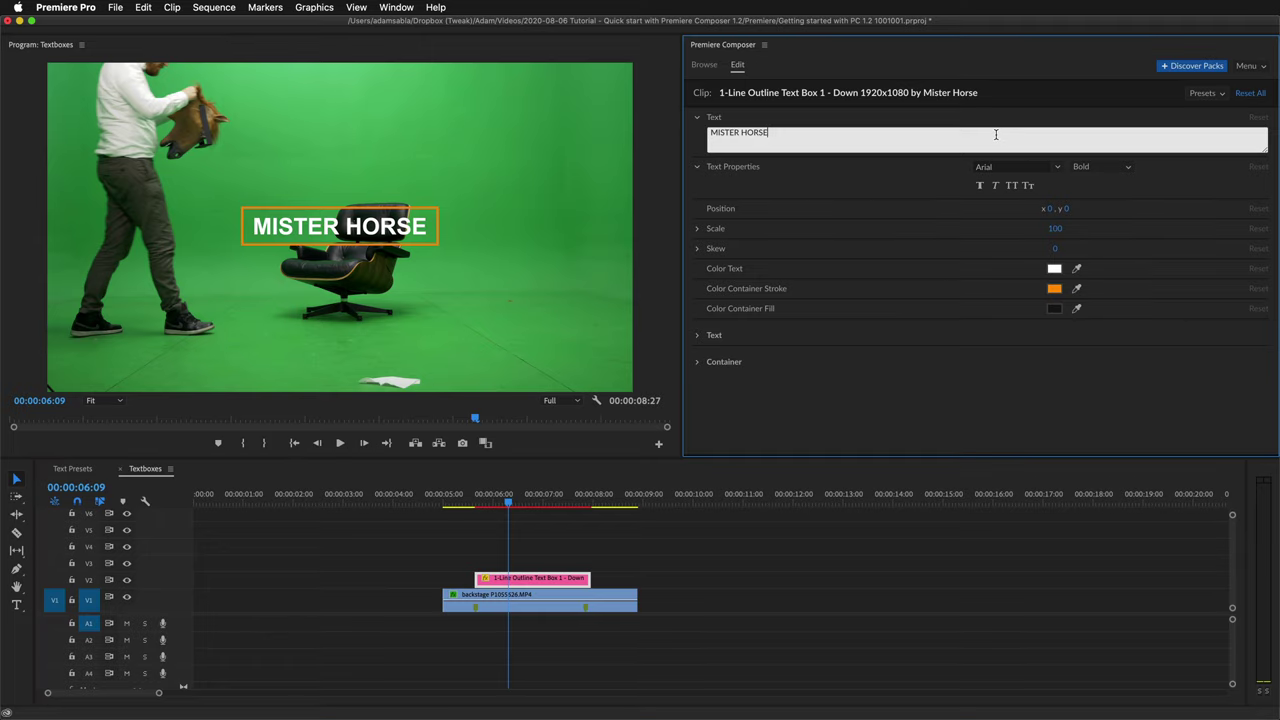
{"action": "type", "text": "SUBSCRIBE"}
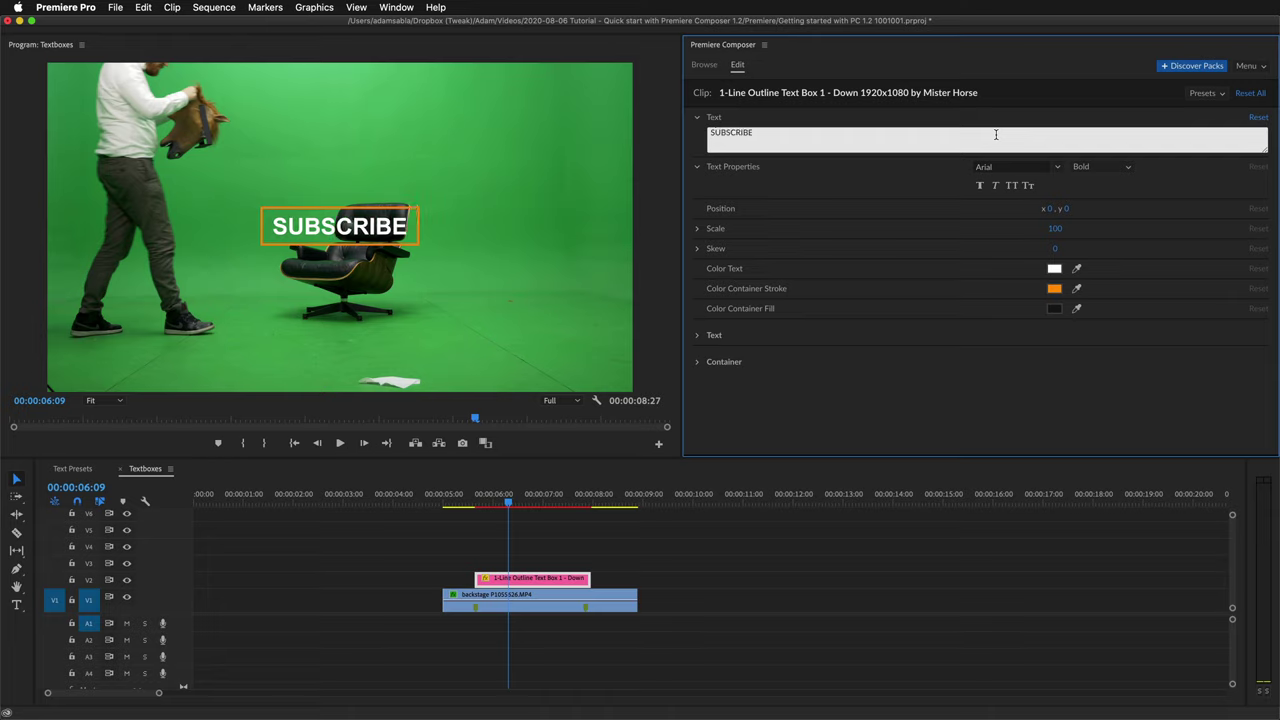
{"action": "left_click", "coordinate": [998, 167]}
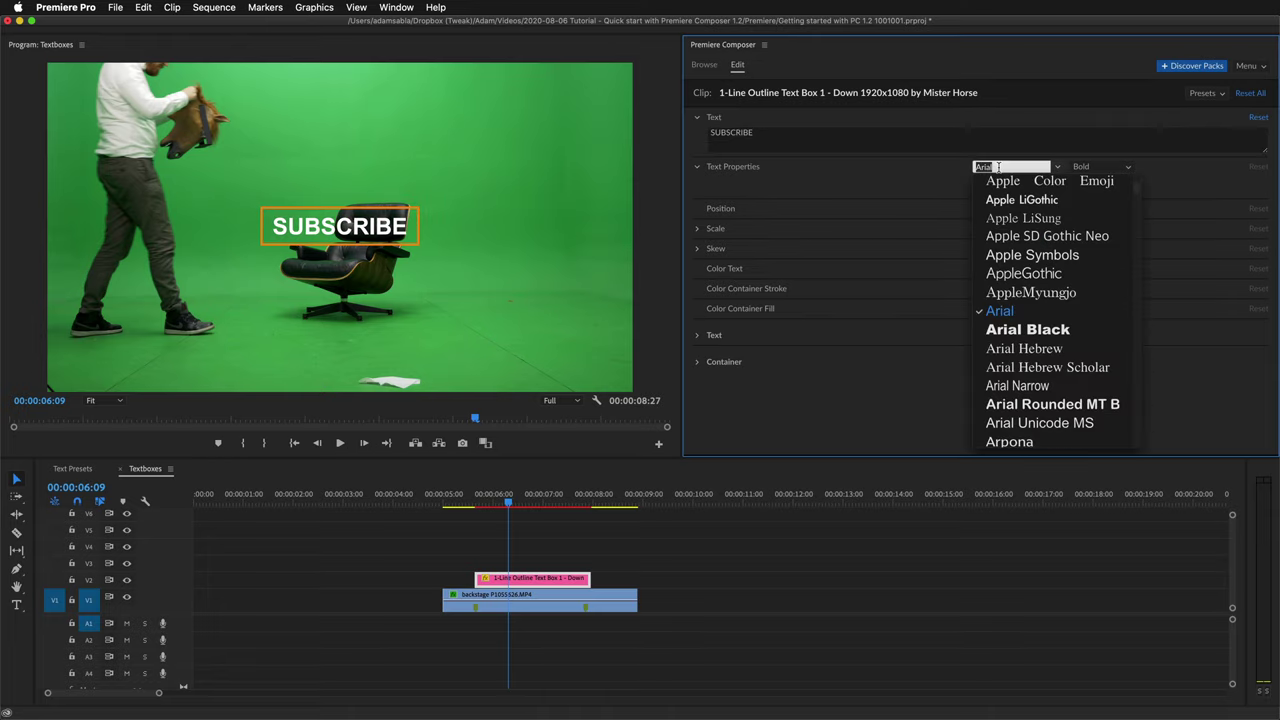
{"action": "type", "text": "FatFrank"}
{"action": "left_click", "coordinate": [1012, 190]}
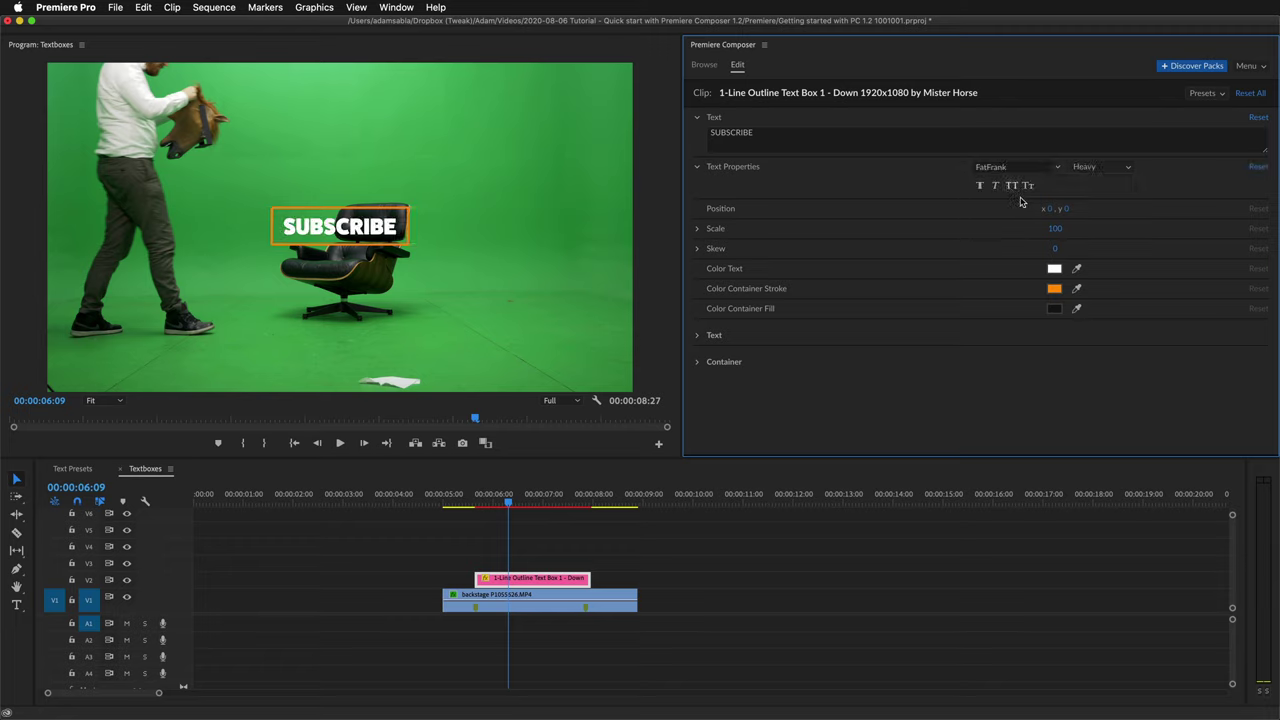
Raise and enlarge the text box (scale 139, x 38, y -217) and outline it in black.
{"action": "left_click_drag", "start_coordinate": [1066, 211], "coordinate": [1079, 226]}
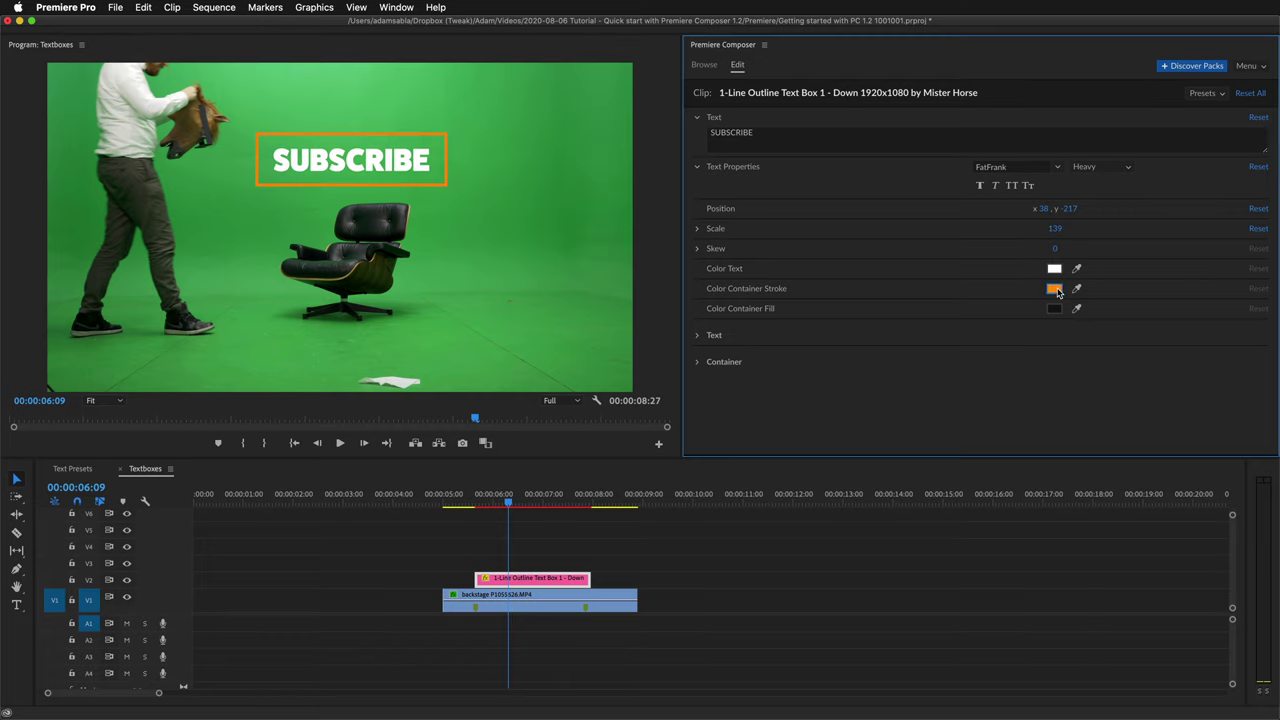
{"action": "left_click", "coordinate": [1055, 289]}
{"action": "left_click_drag", "start_coordinate": [1028, 264], "coordinate": [882, 141]}
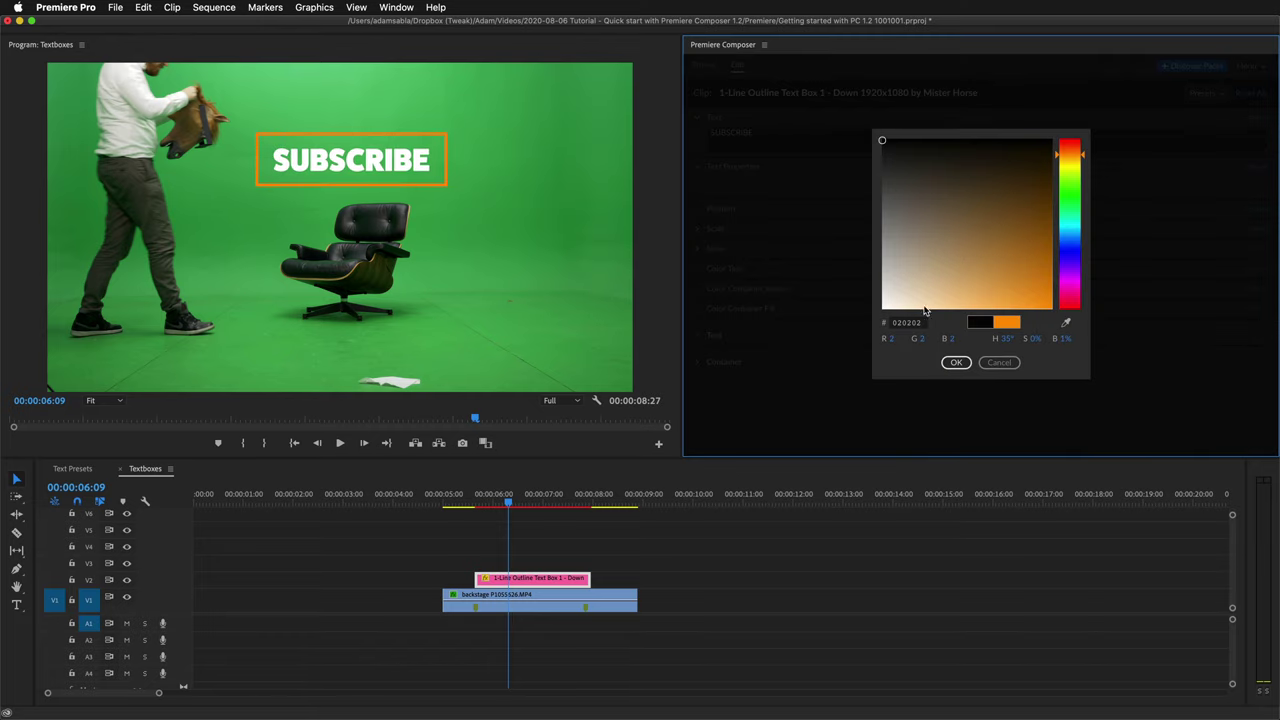
{"action": "left_click", "coordinate": [956, 363]}
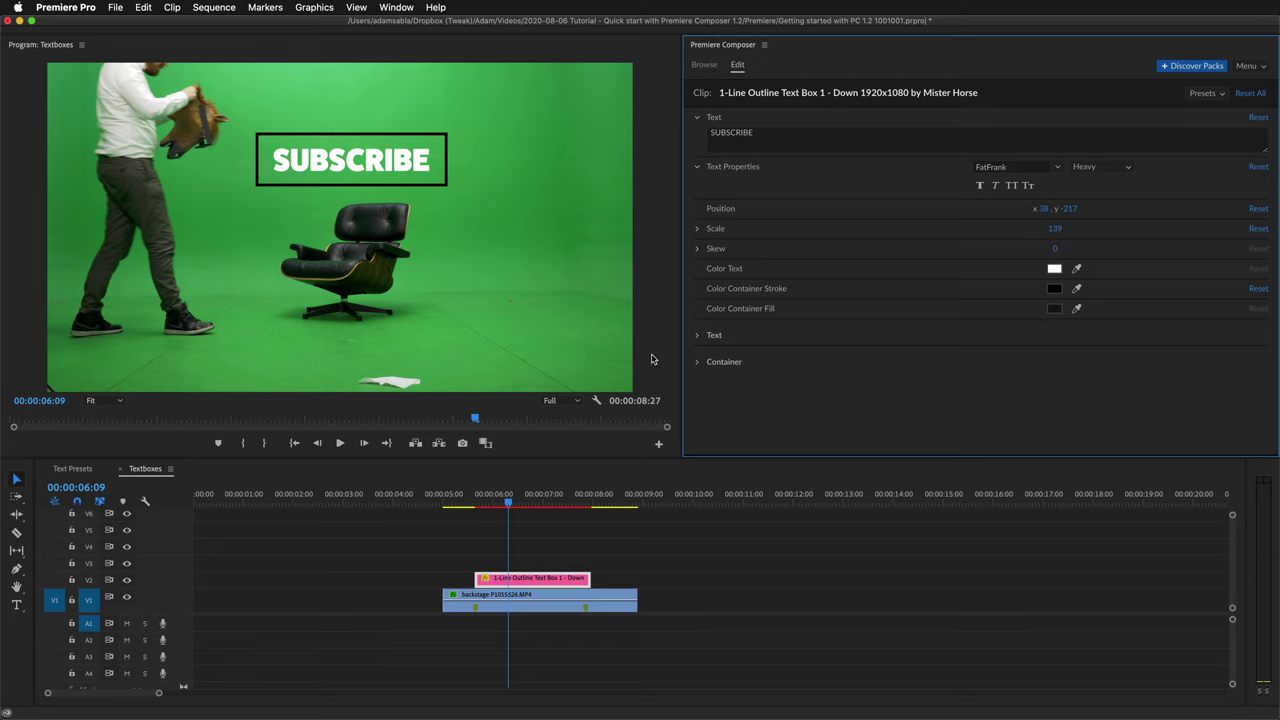
Give the box 36 round corners, solid black fill with no outline, horizontal padding 55 and skew 10.
{"action": "left_click", "coordinate": [698, 362]}
{"action": "scroll", "coordinate": [839, 374], "scroll_direction": "down", "scroll_amount": 1}
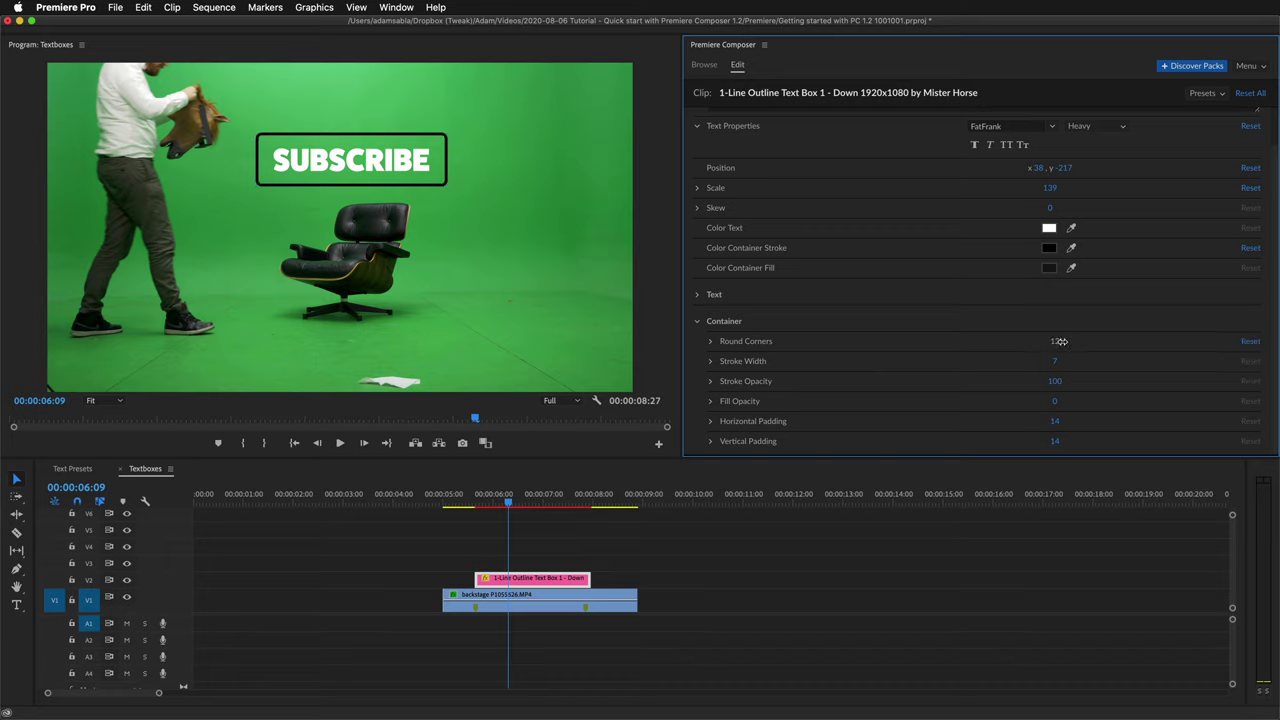
{"action": "mouse_move", "coordinate": [1069, 341]}
{"action": "left_mouse_down"}
{"action": "mouse_move", "coordinate": [1070, 360]}
{"action": "mouse_move", "coordinate": [1035, 381]}
{"action": "mouse_move", "coordinate": [989, 380]}
{"action": "left_mouse_up"}
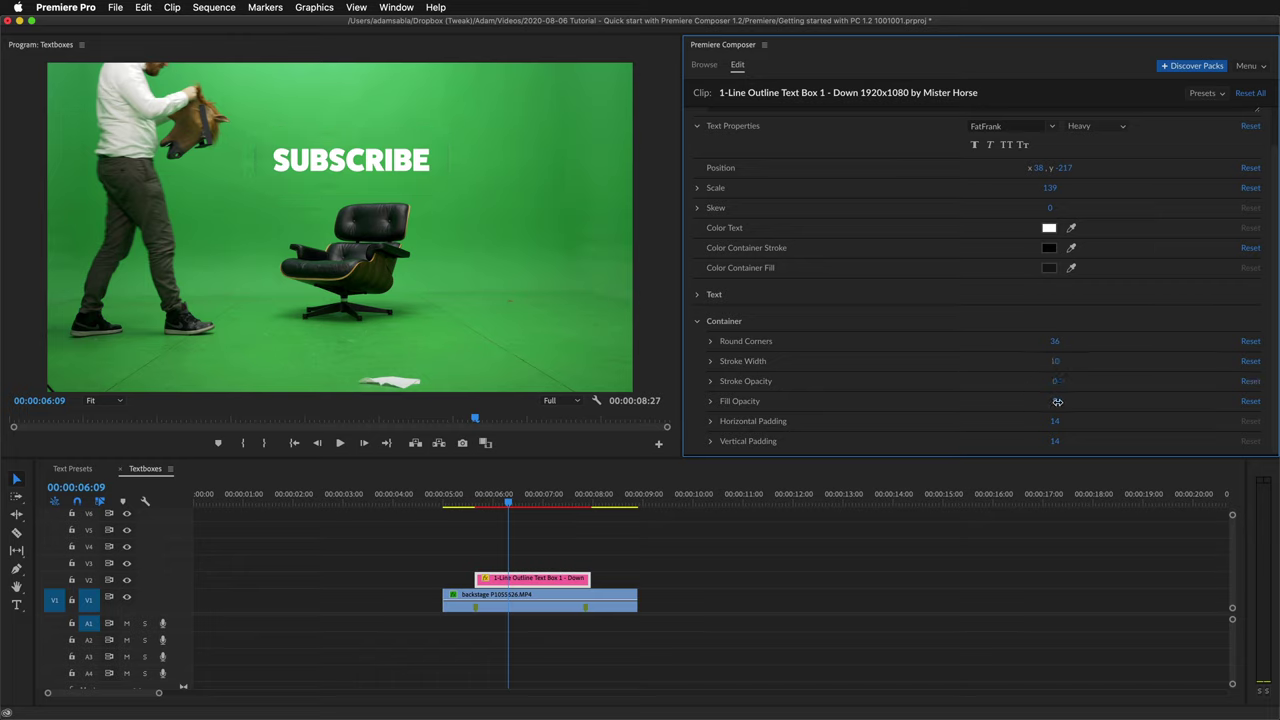
{"action": "left_click_drag", "start_coordinate": [1057, 401], "coordinate": [1150, 408]}
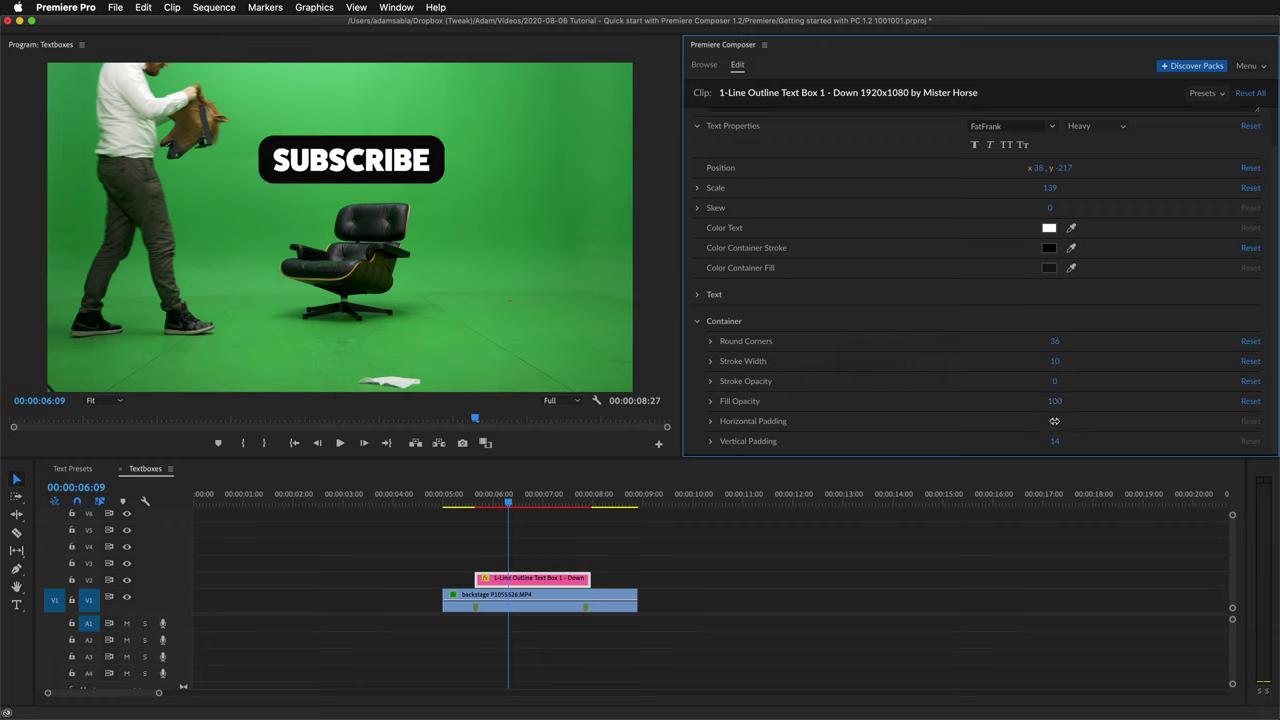
{"action": "left_click_drag", "start_coordinate": [1054, 421], "coordinate": [1058, 436]}
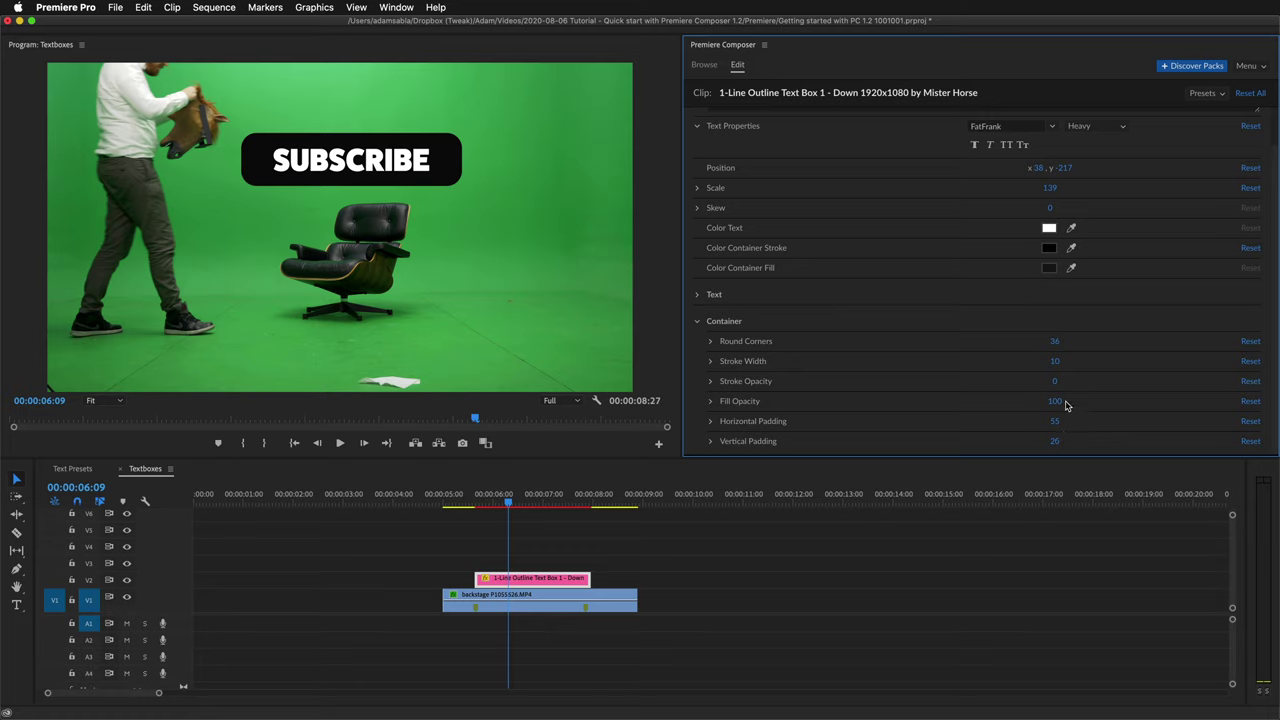
{"action": "left_click_drag", "start_coordinate": [1051, 207], "coordinate": [1078, 207]}
Play back the SUBSCRIBE text box animation in the sequence.
{"action": "key", "text": "space"}
{"action": "left_click", "coordinate": [466, 497]}
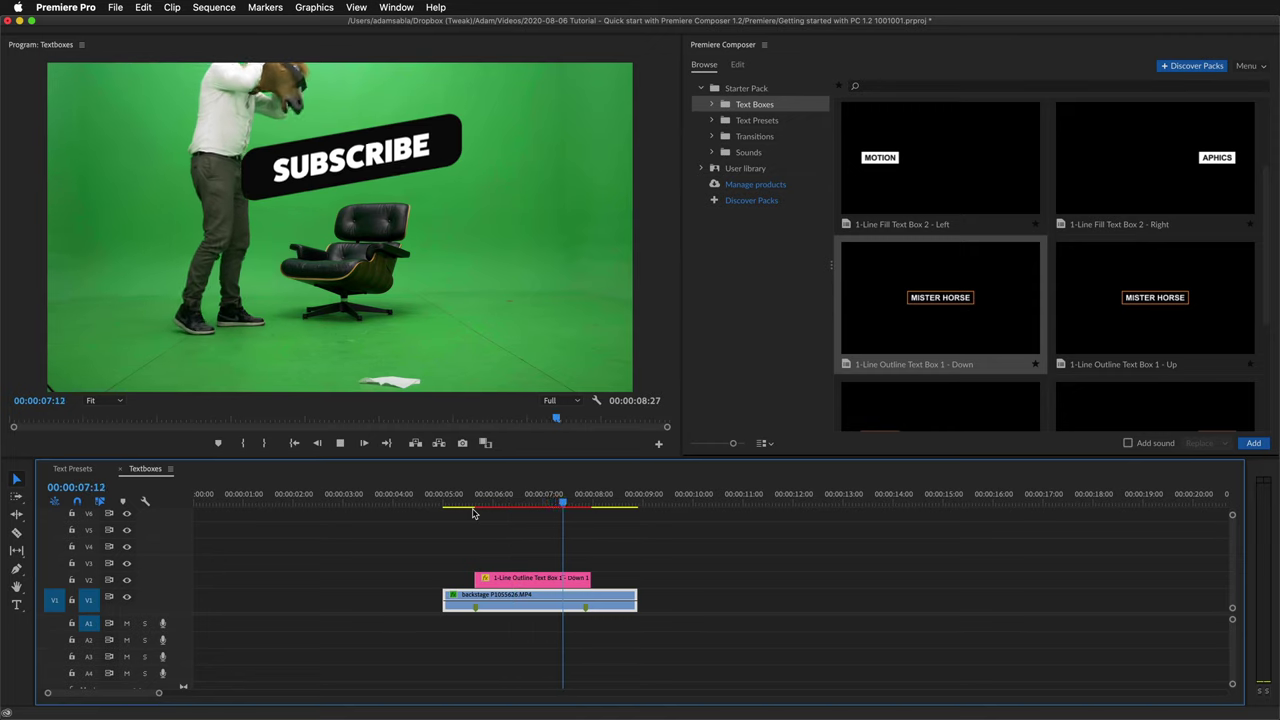
{"action": "key", "text": "space"}
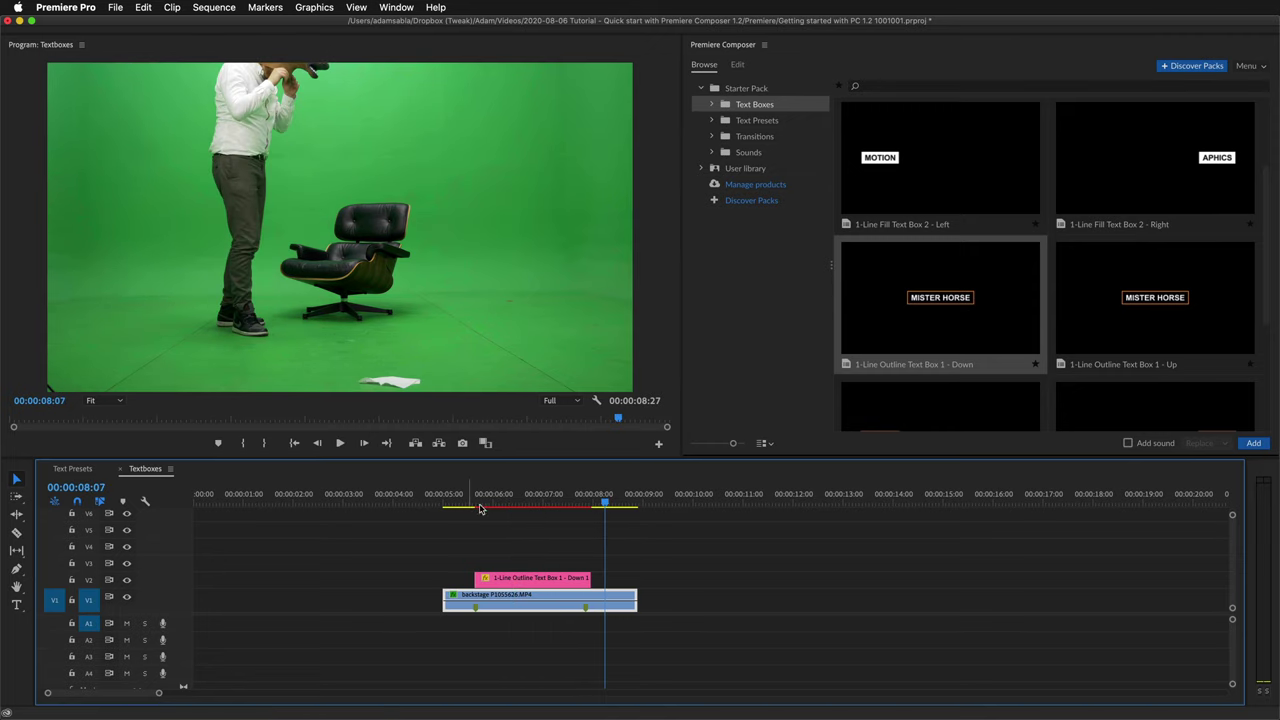
Cut the text clip at 06:29, delete the leftover end, and extend it to about 08:16.
{"action": "left_click", "coordinate": [541, 500]}
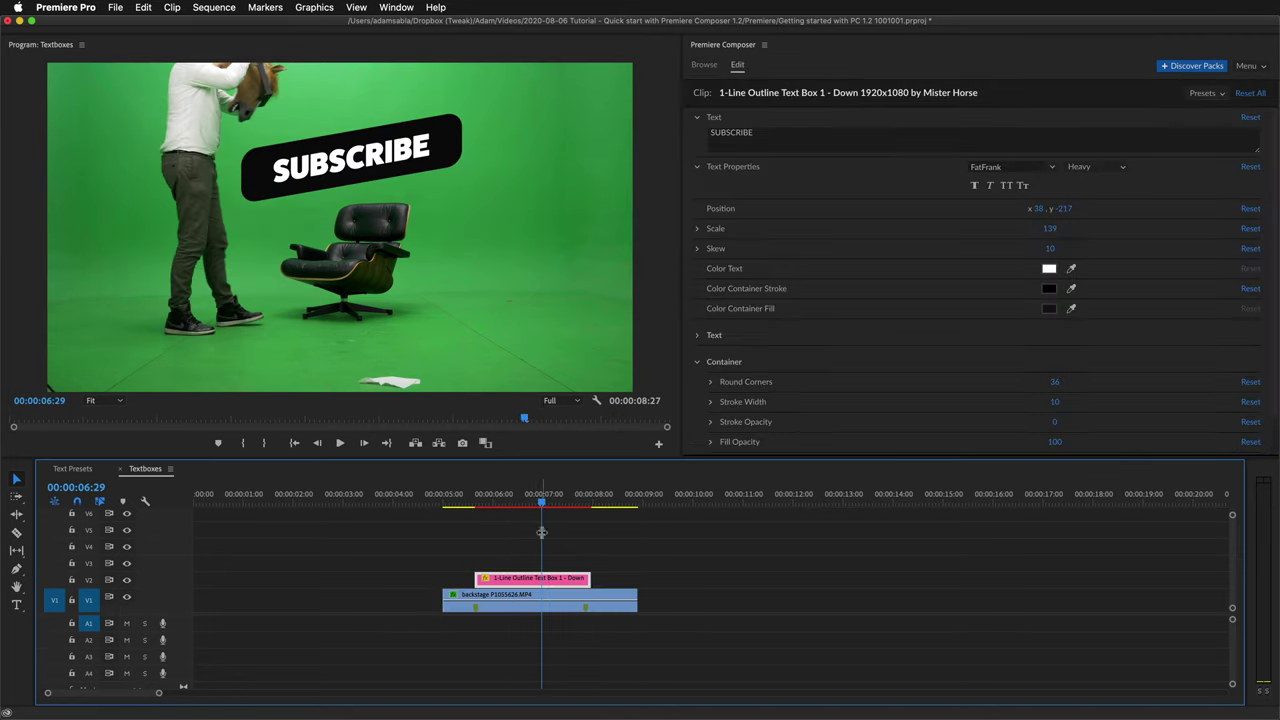
{"action": "key", "text": "ctrl+k"}
{"action": "left_click", "coordinate": [558, 583]}
{"action": "key", "text": "Delete"}
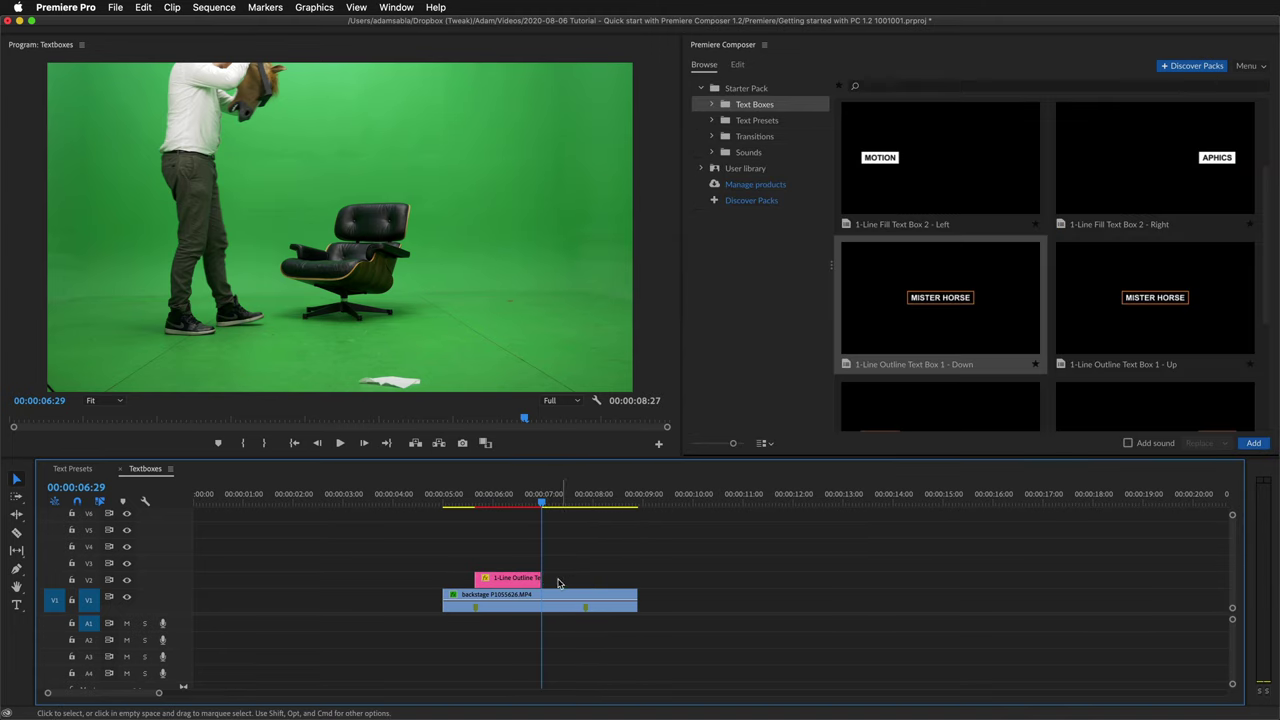
{"action": "left_click_drag", "start_coordinate": [541, 578], "coordinate": [625, 576]}
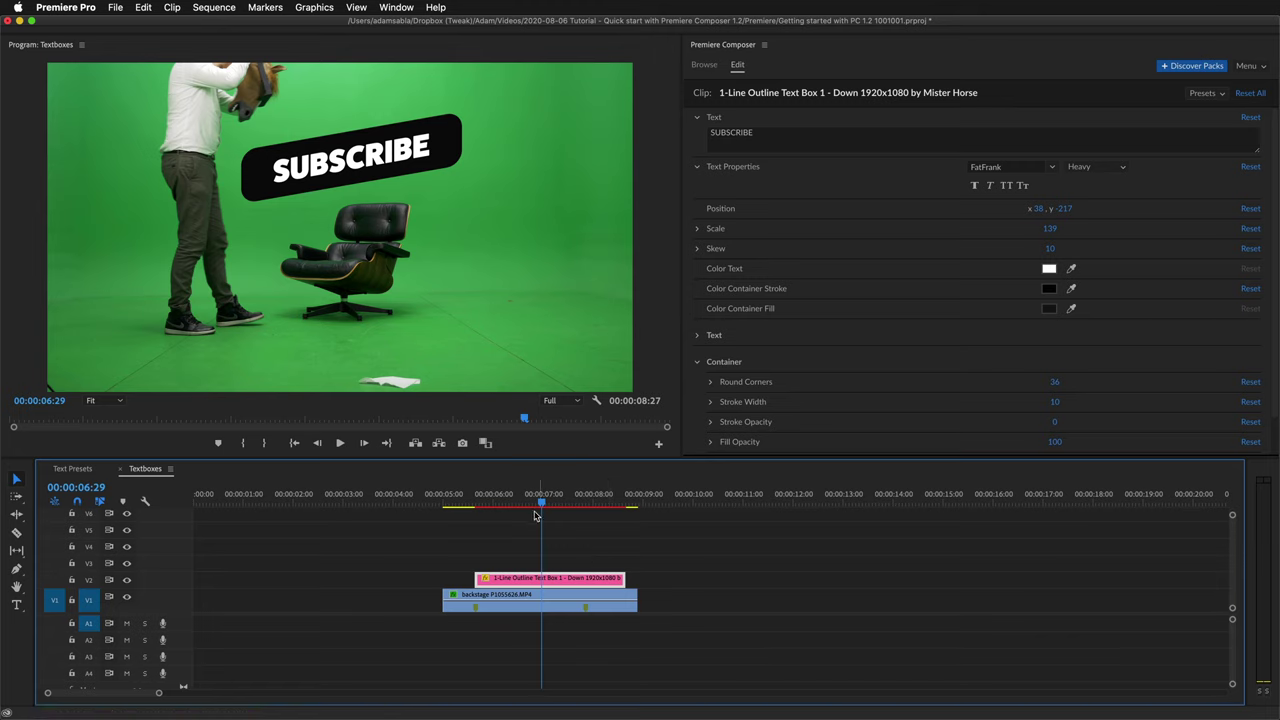
{"action": "left_click_drag", "start_coordinate": [535, 515], "coordinate": [622, 515]}
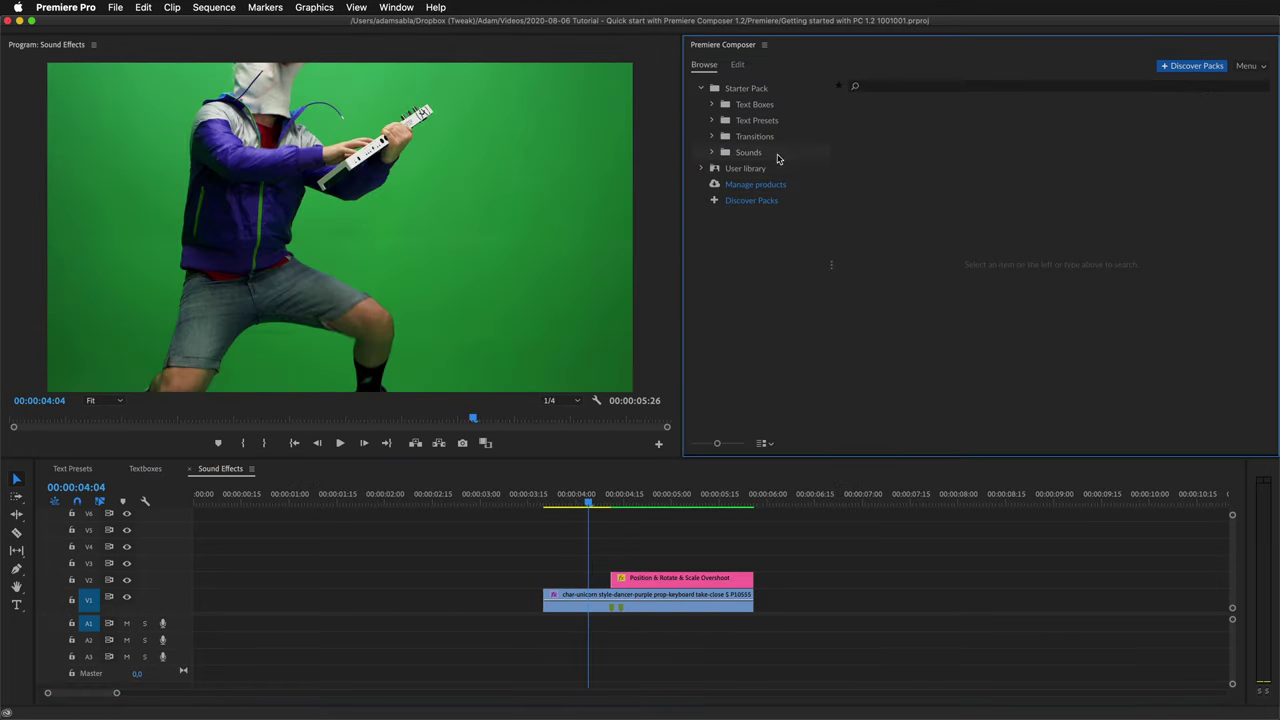
Audition Composer's Sounds, from Dramatic Approach 01 through Arpeggiated UI Beep 06.
{"action": "left_click", "coordinate": [778, 157]}
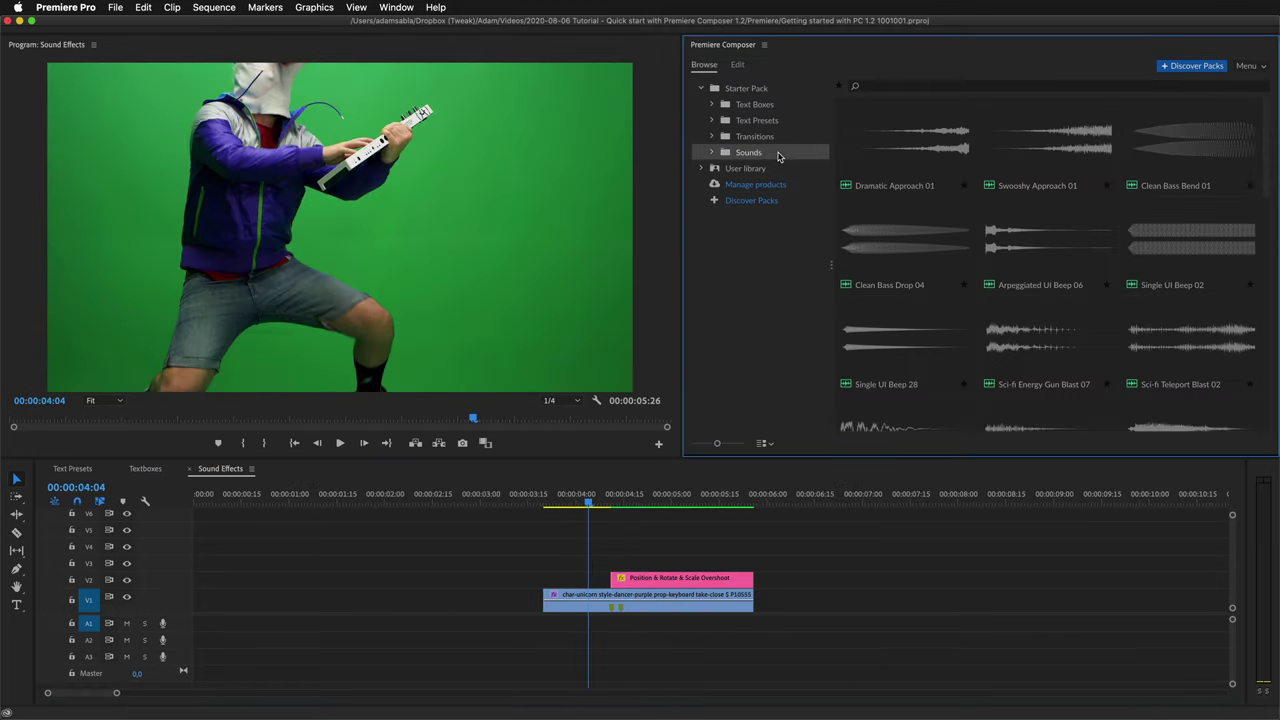
{"action": "left_click", "coordinate": [869, 140]}
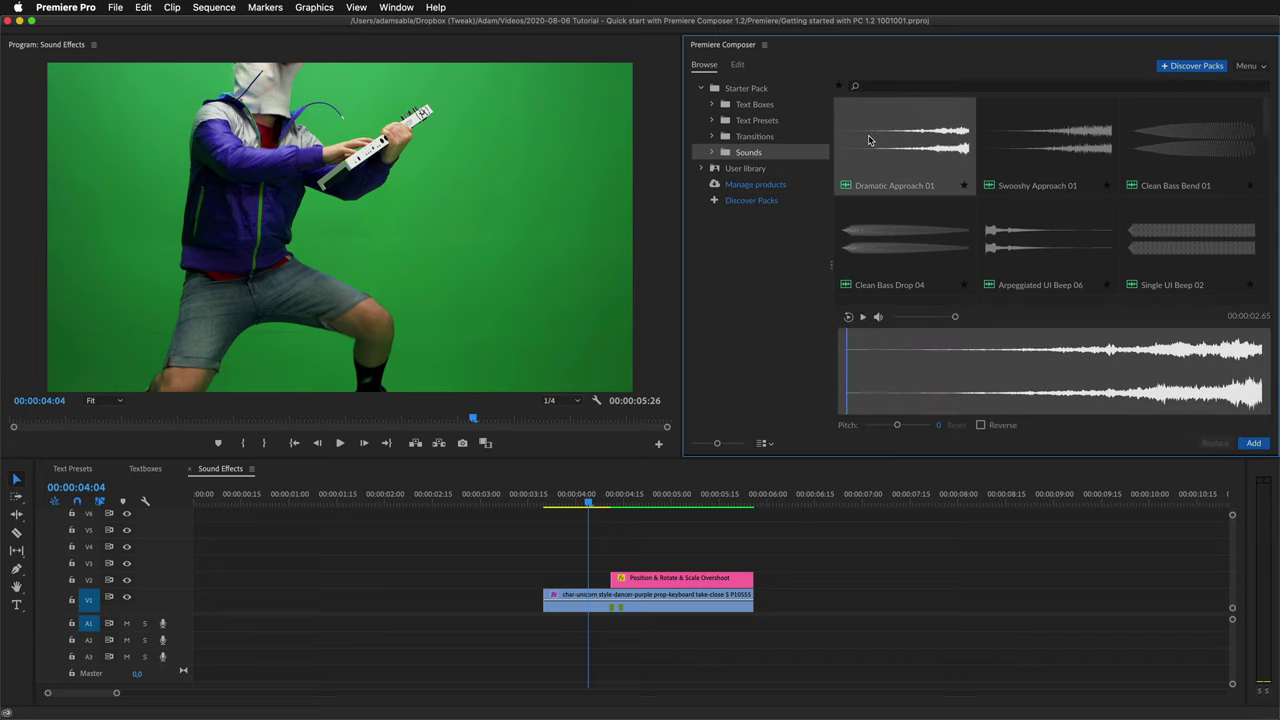
{"action": "key", "text": "Right"}
{"action": "key", "text": "Right"}
{"action": "key", "text": "Right"}
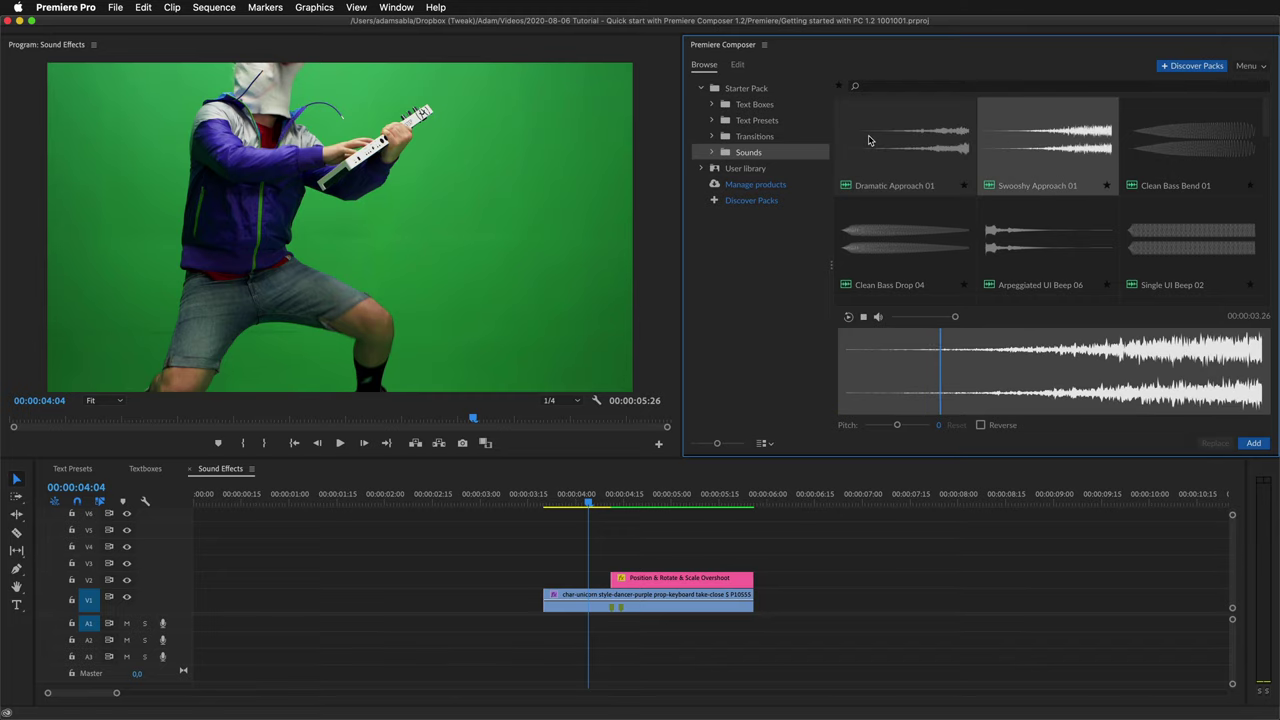
{"action": "key", "text": "Right"}
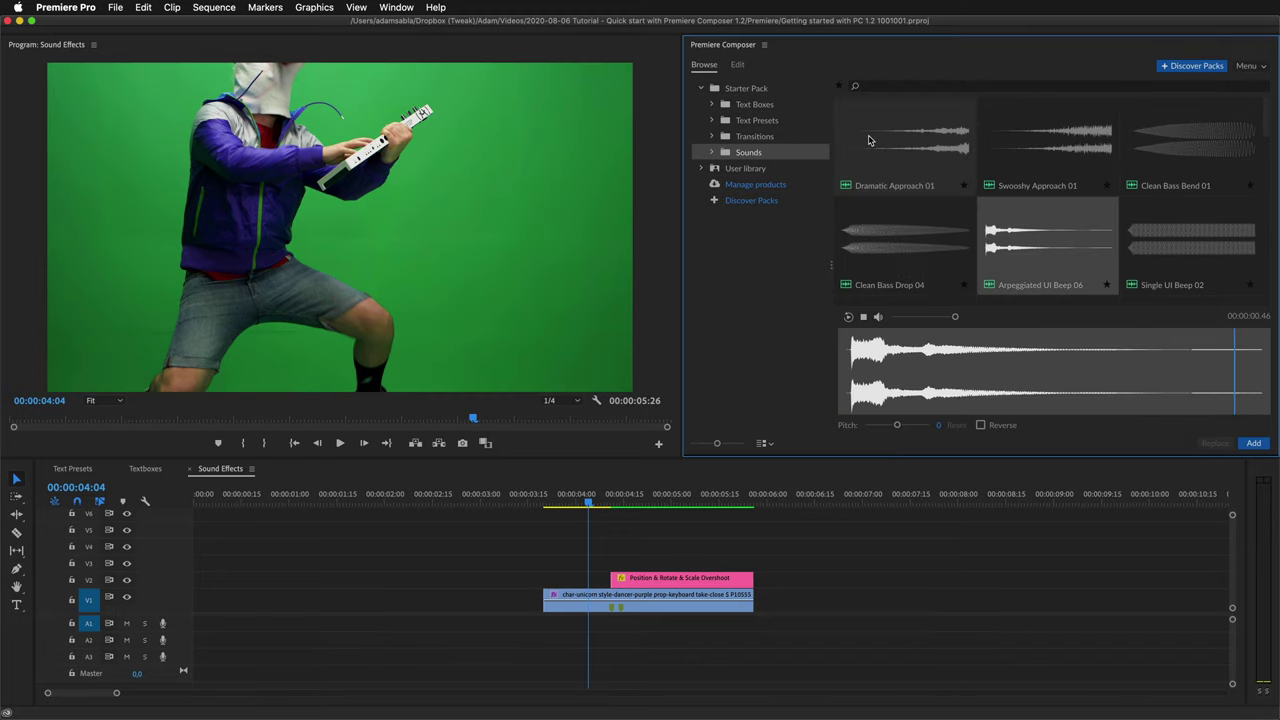
{"action": "scroll", "coordinate": [965, 204], "scroll_direction": "down", "scroll_amount": 2}
{"action": "scroll", "coordinate": [965, 204], "scroll_direction": "down", "scroll_amount": 8}
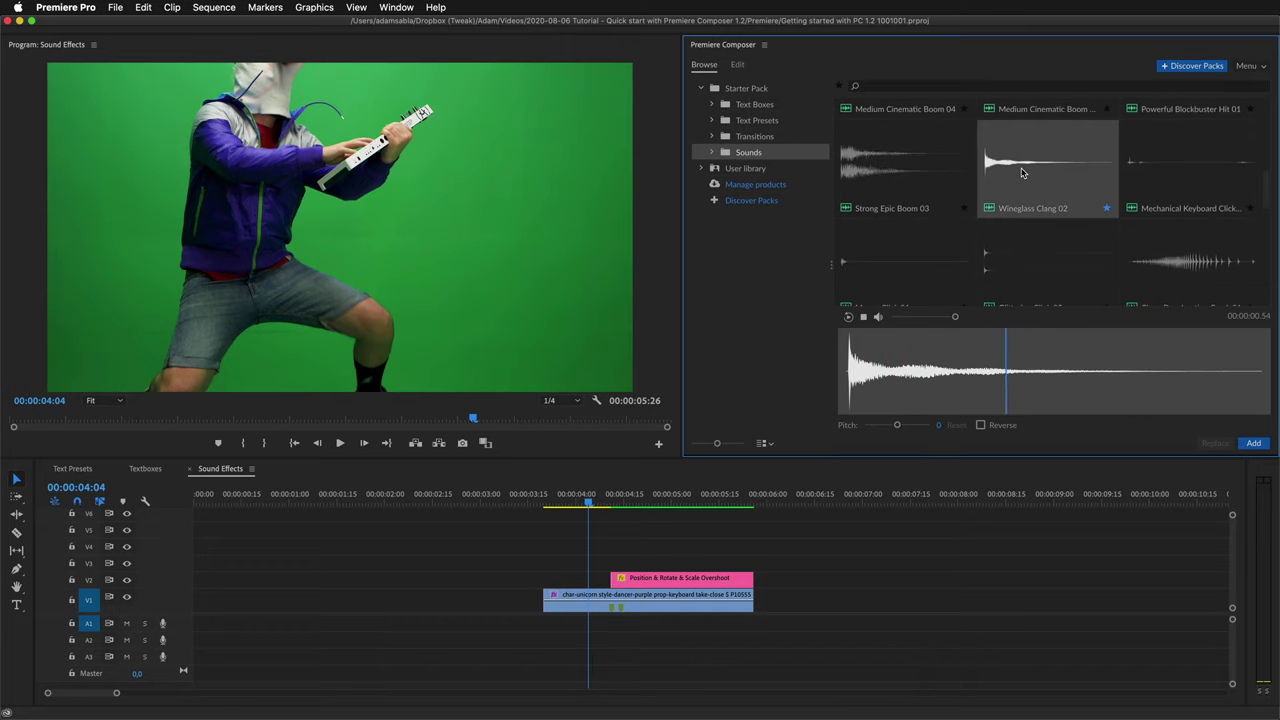
Preview Medium Cinematic Boom at pitch -5 and 15, reversed, then reset pitch to 0.
{"action": "left_click", "coordinate": [1022, 173]}
{"action": "left_click", "coordinate": [888, 426]}
{"action": "left_click", "coordinate": [917, 427]}
{"action": "left_click", "coordinate": [985, 425]}
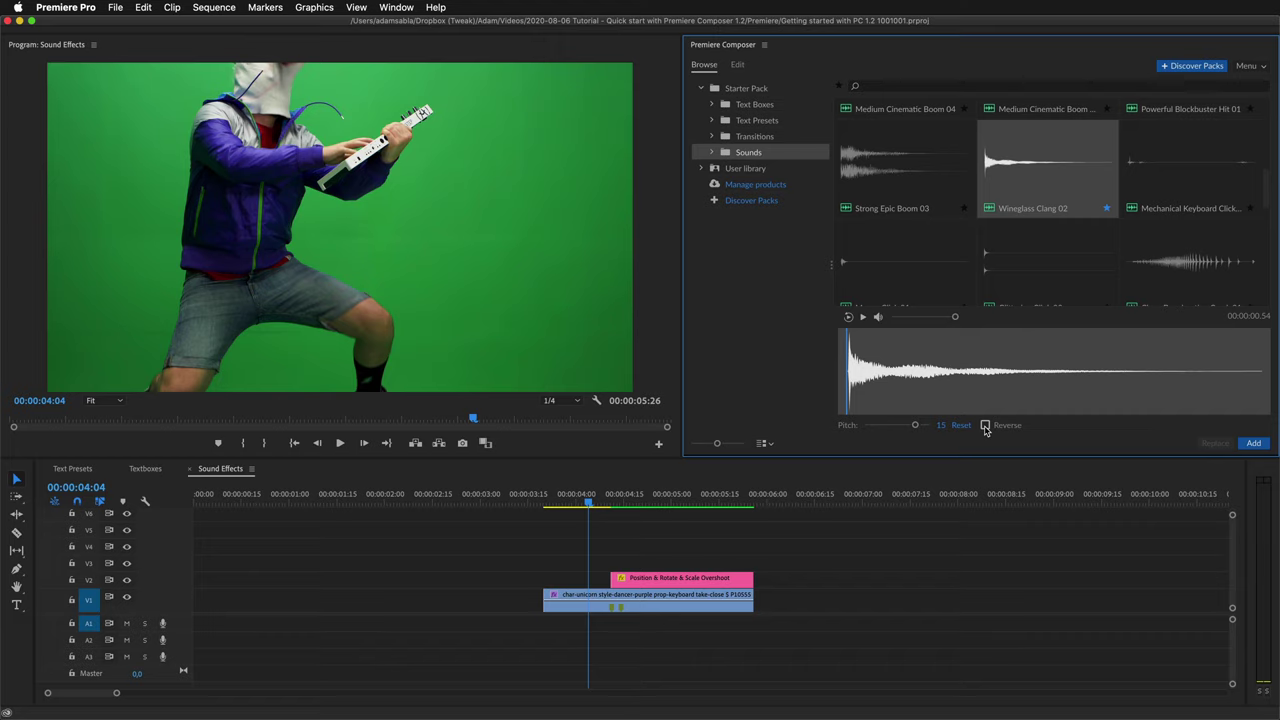
{"action": "left_click", "coordinate": [880, 427]}
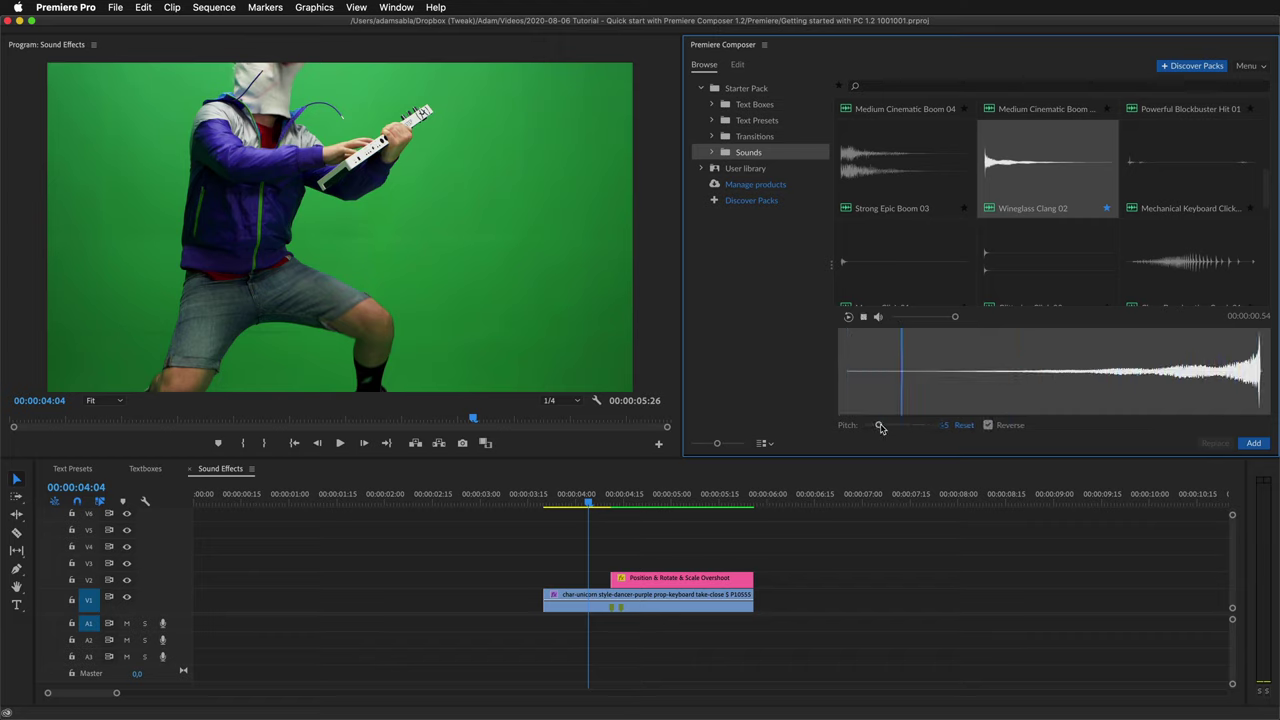
{"action": "left_click", "coordinate": [964, 426]}
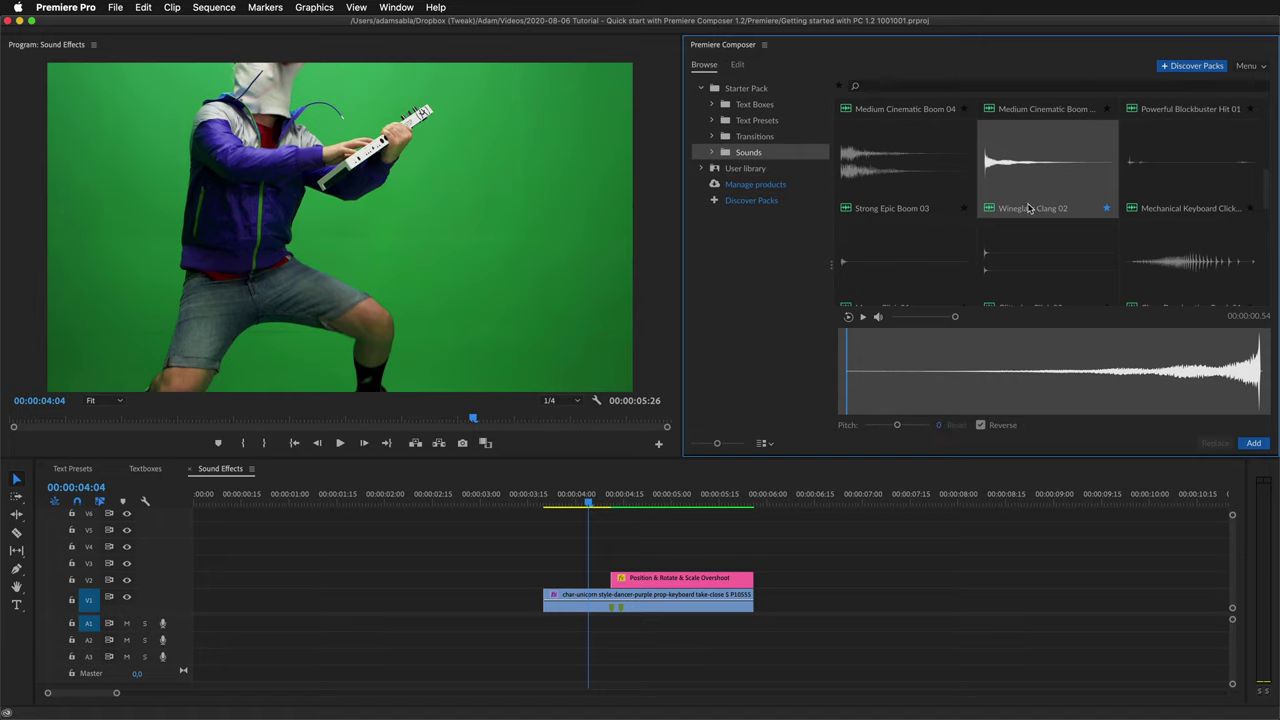
Preview Evolving Sci-fi Drone 01 at pitch 18, reset it, then adjust the pitch again.
{"action": "scroll", "coordinate": [1030, 208], "scroll_direction": "down", "scroll_amount": 3}
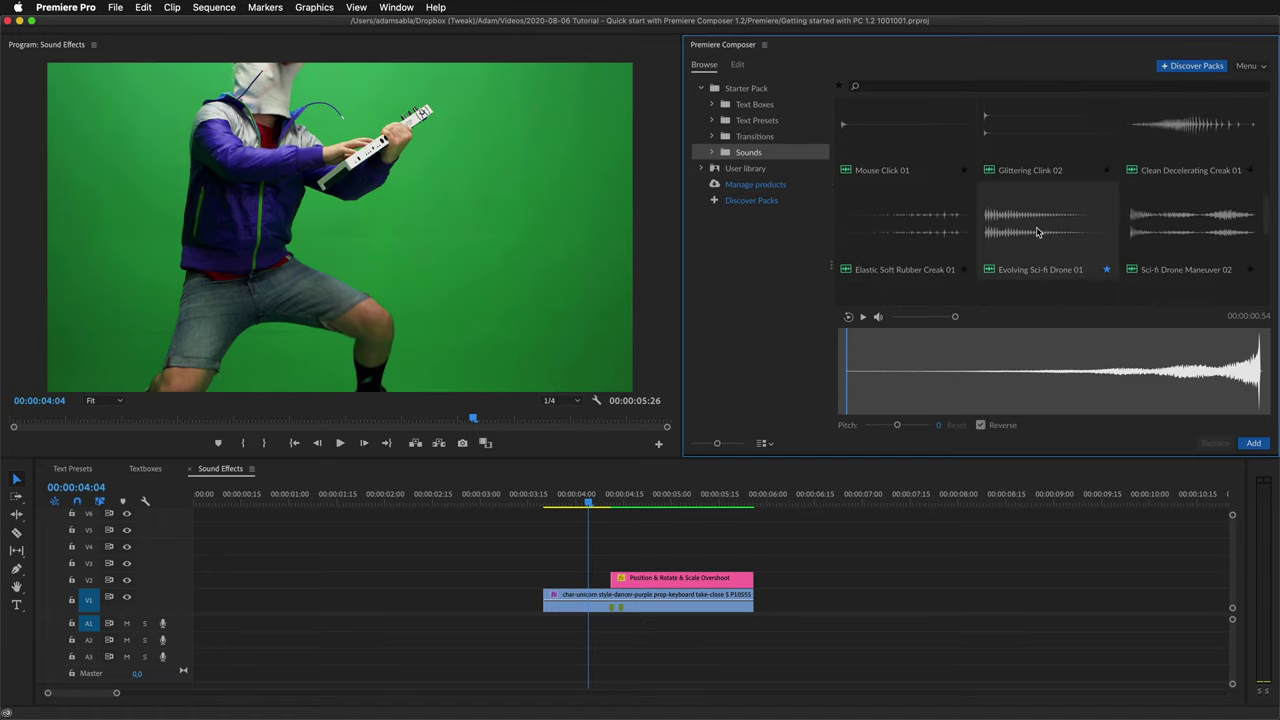
{"action": "left_click", "coordinate": [1037, 232]}
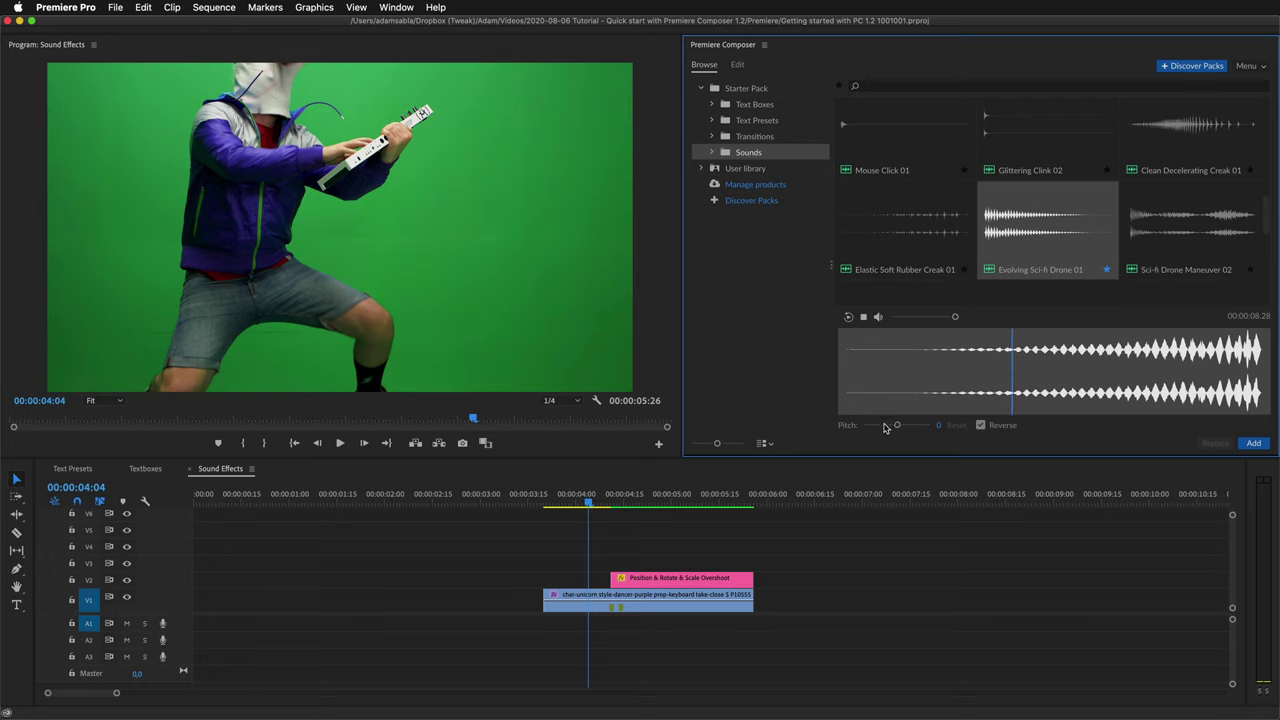
{"action": "left_click_drag", "start_coordinate": [897, 426], "coordinate": [920, 427]}
{"action": "left_click", "coordinate": [958, 426]}
{"action": "left_click_drag", "start_coordinate": [897, 426], "coordinate": [879, 428]}
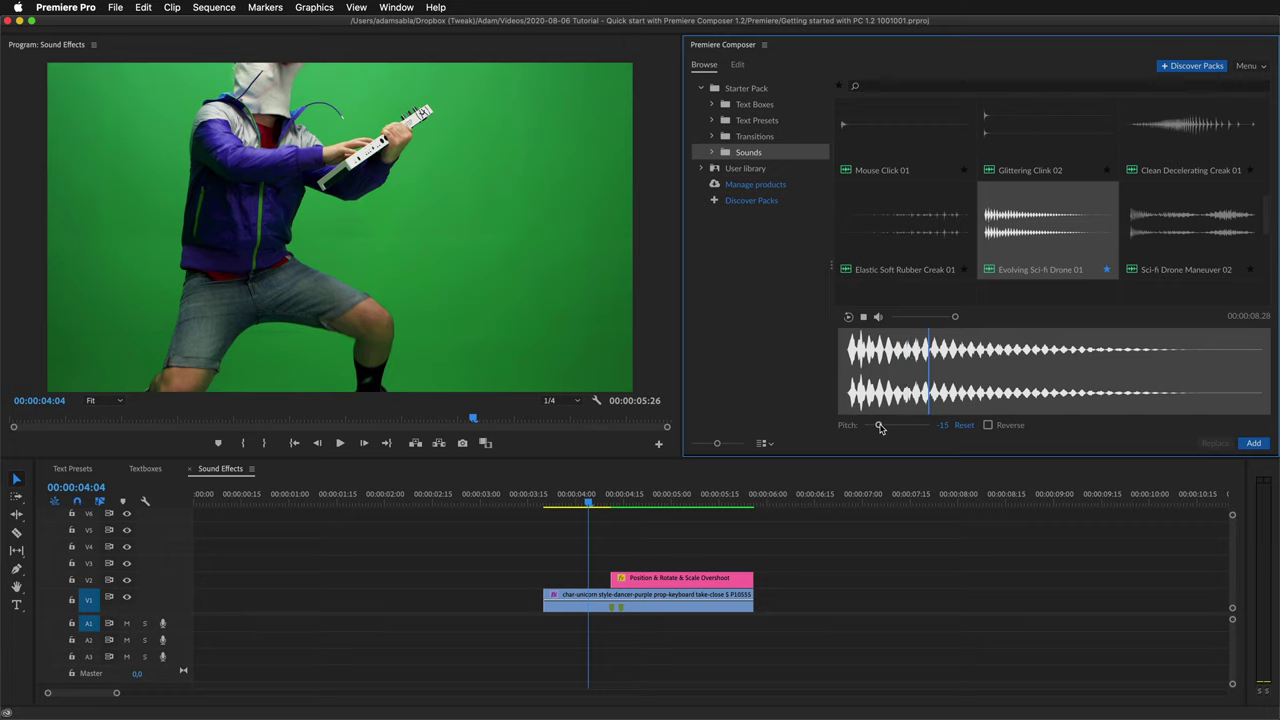
Place Swoosh 01 - 02 on track A1 at 04:12 and play the sequence.
{"action": "left_click", "coordinate": [1020, 240]}
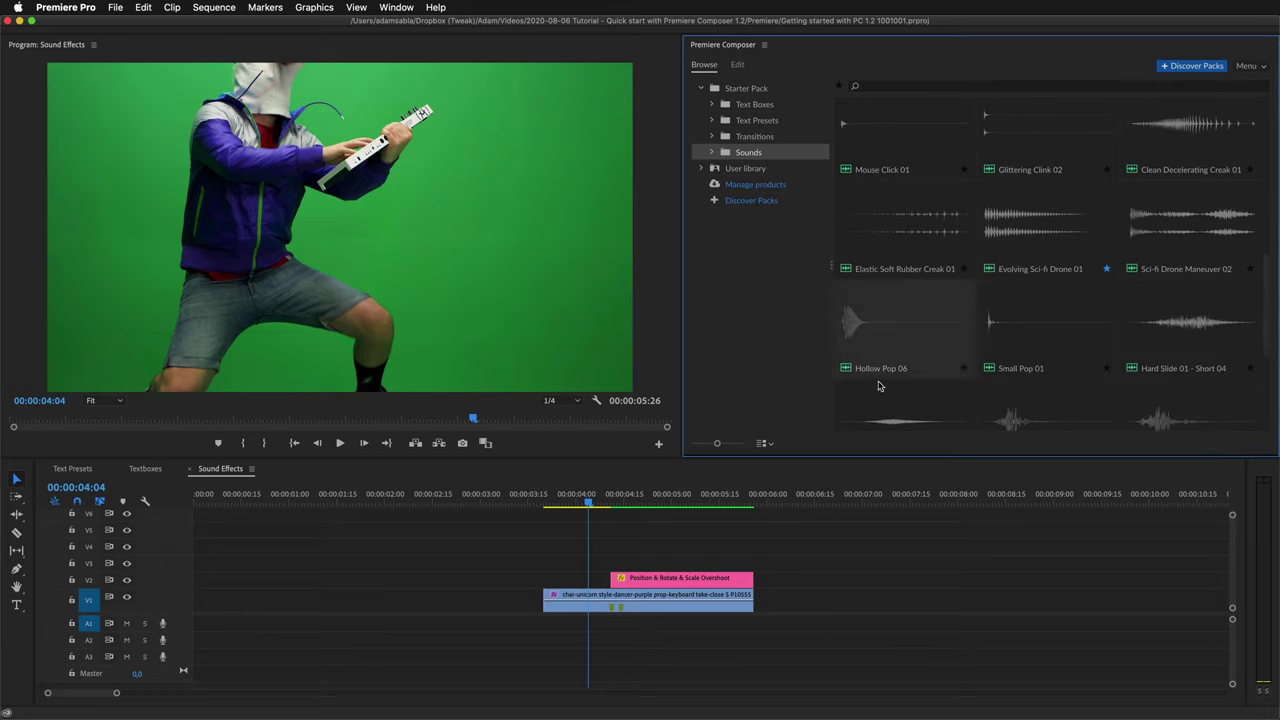
{"action": "left_click_drag", "start_coordinate": [609, 504], "coordinate": [615, 506]}
{"action": "scroll", "coordinate": [990, 285], "scroll_direction": "down", "scroll_amount": 4}
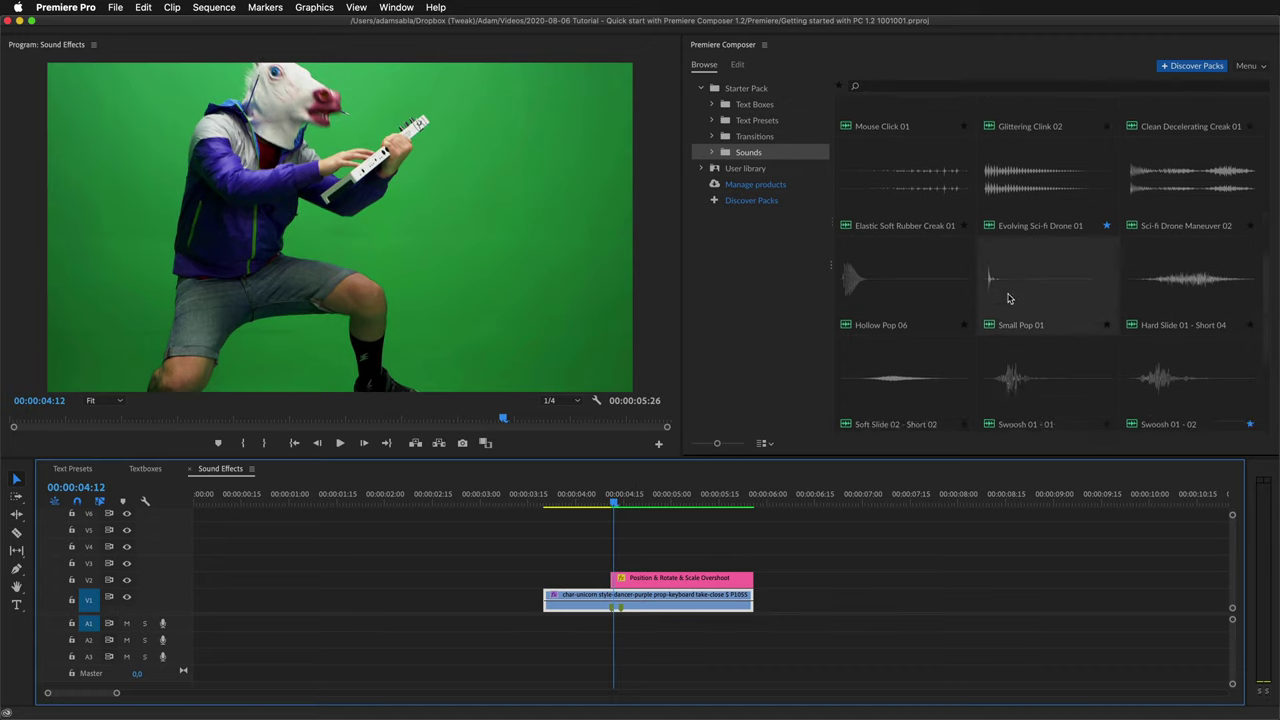
{"action": "left_click", "coordinate": [1157, 275]}
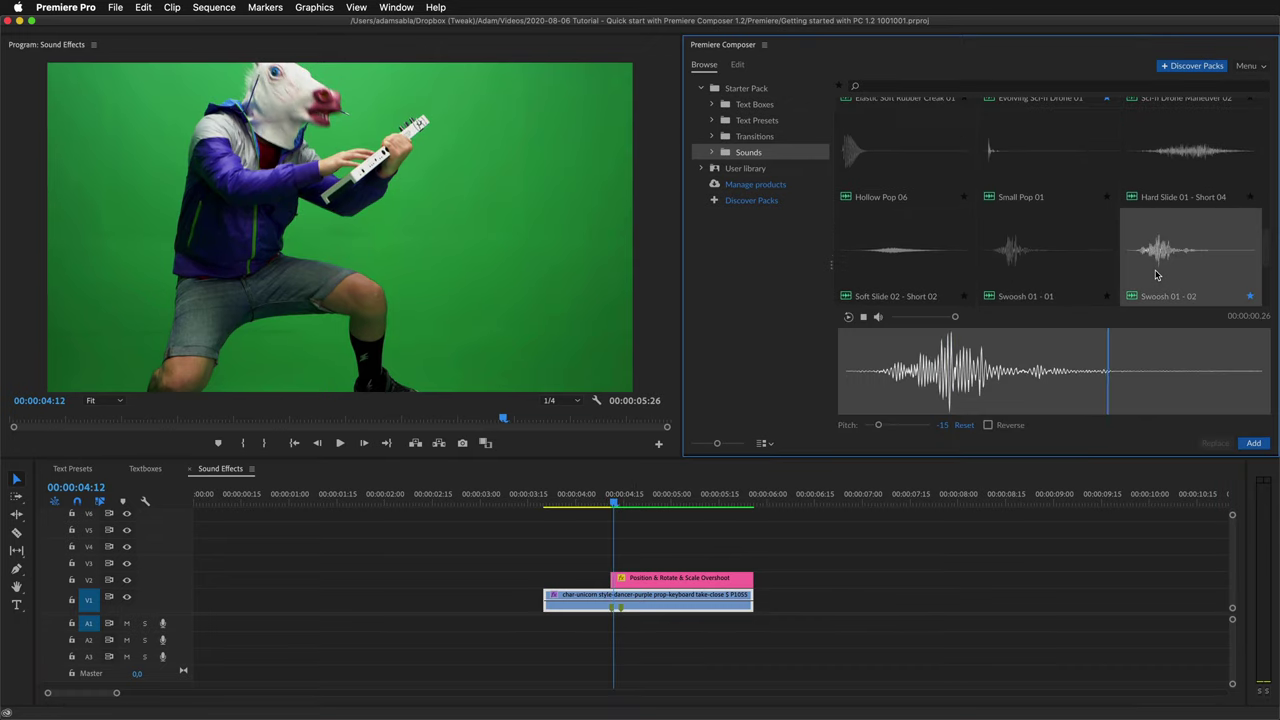
{"action": "left_click", "coordinate": [964, 425]}
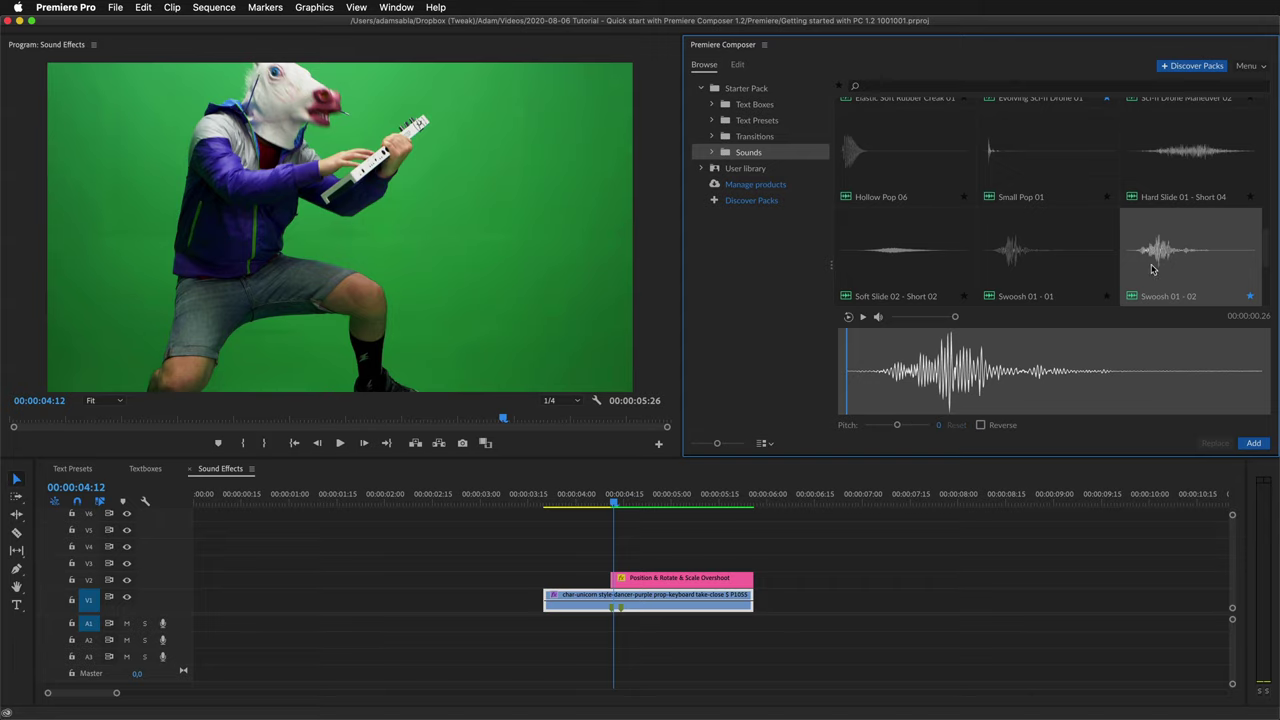
{"action": "left_click_drag", "start_coordinate": [1152, 268], "coordinate": [618, 630]}
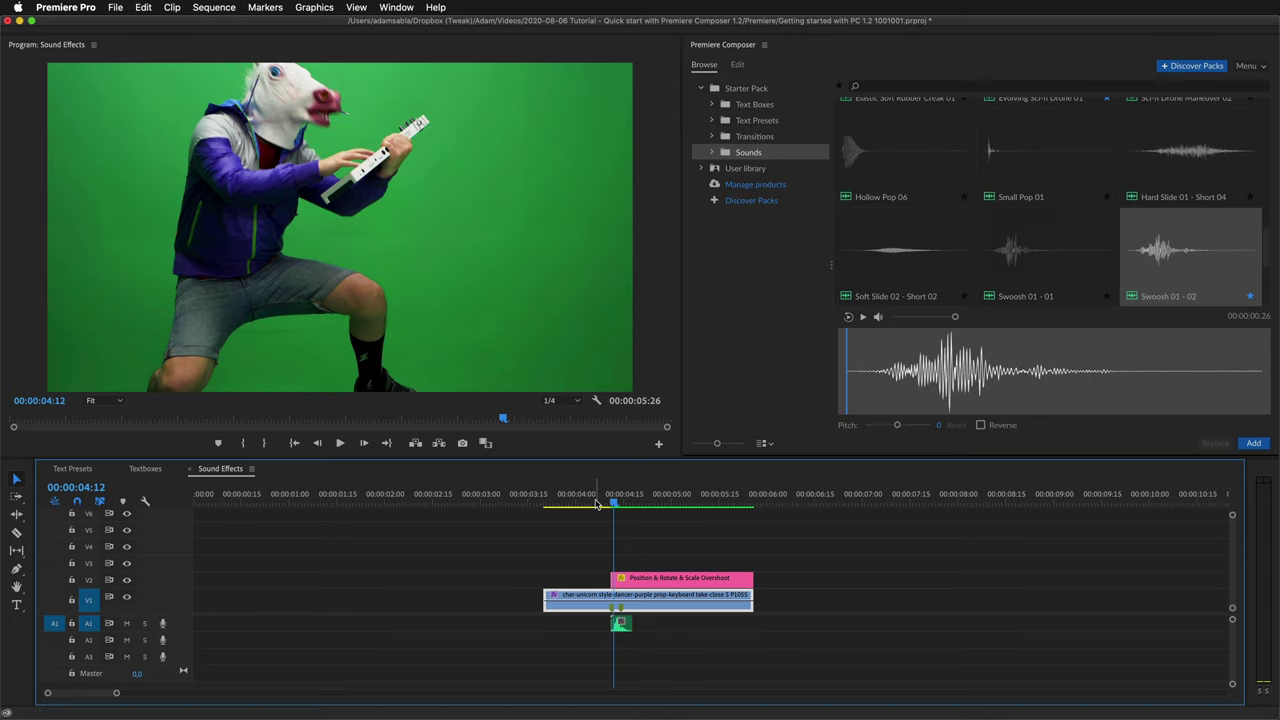
{"action": "key", "text": "space"}
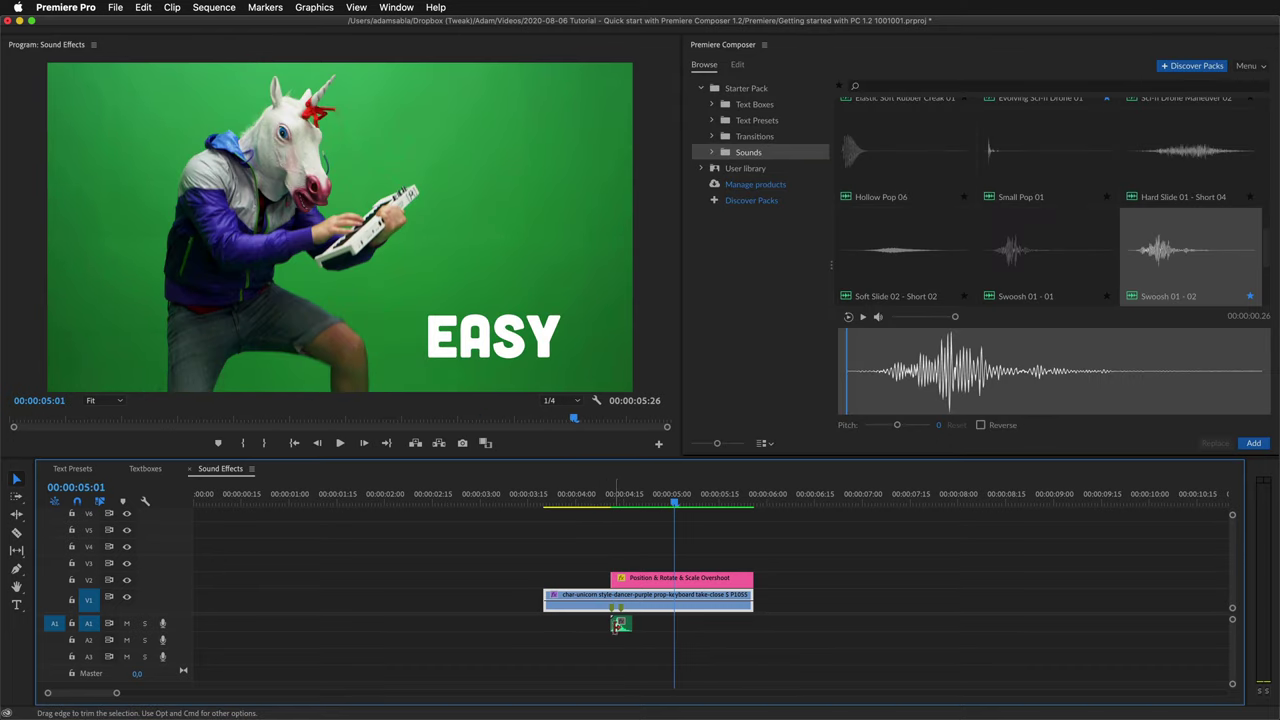
Replace the swoosh clip with a version pitched to 14 and play back from about 4:04.
{"action": "left_click", "coordinate": [617, 625]}
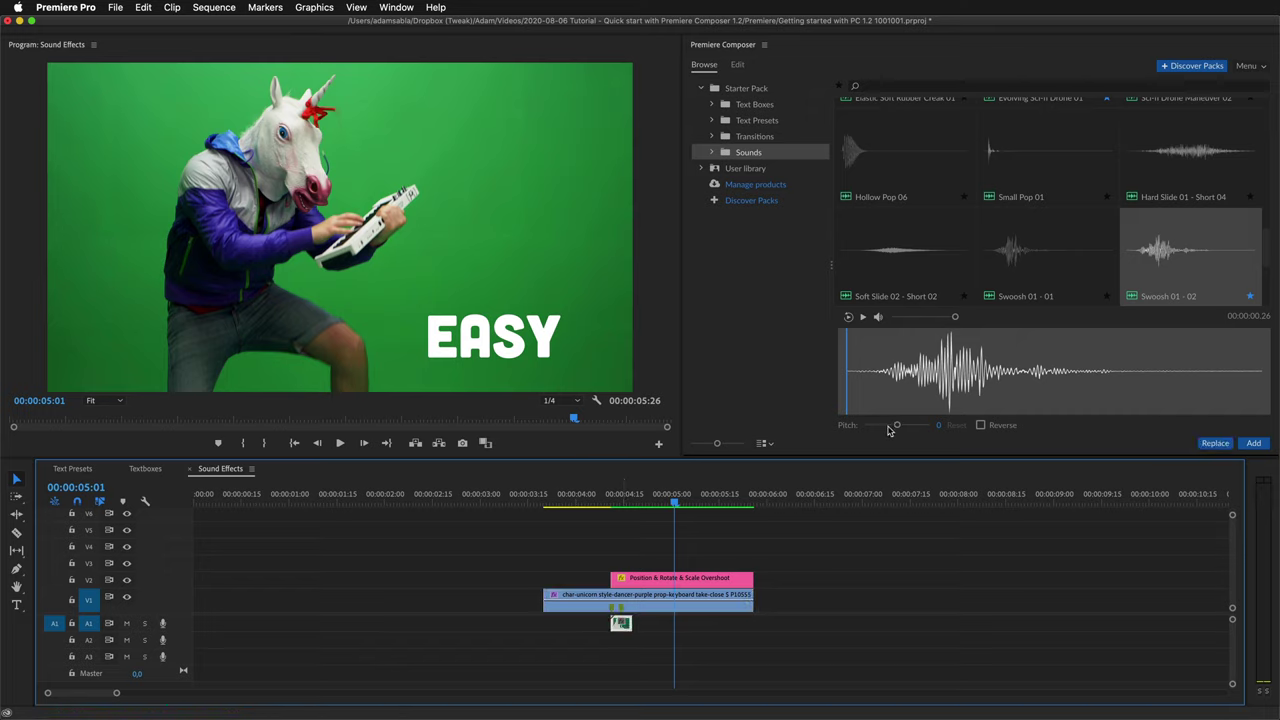
{"action": "left_click_drag", "start_coordinate": [890, 427], "coordinate": [914, 428]}
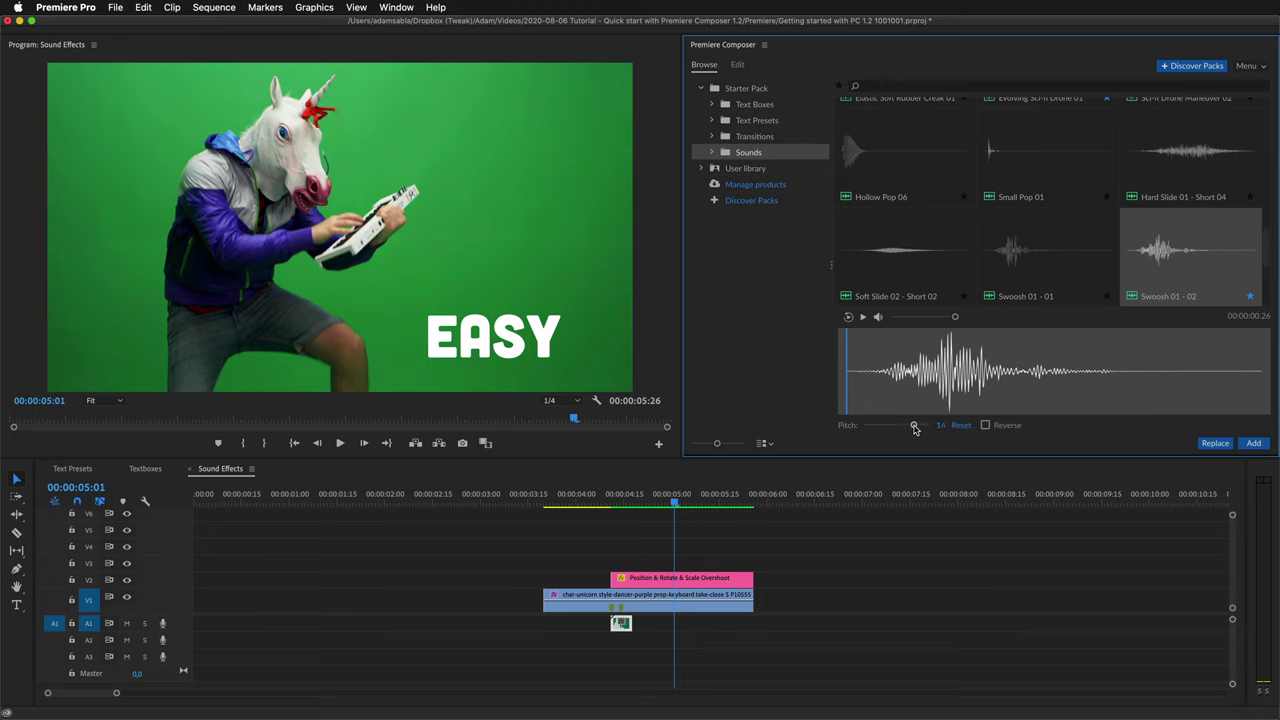
{"action": "left_click", "coordinate": [1207, 446]}
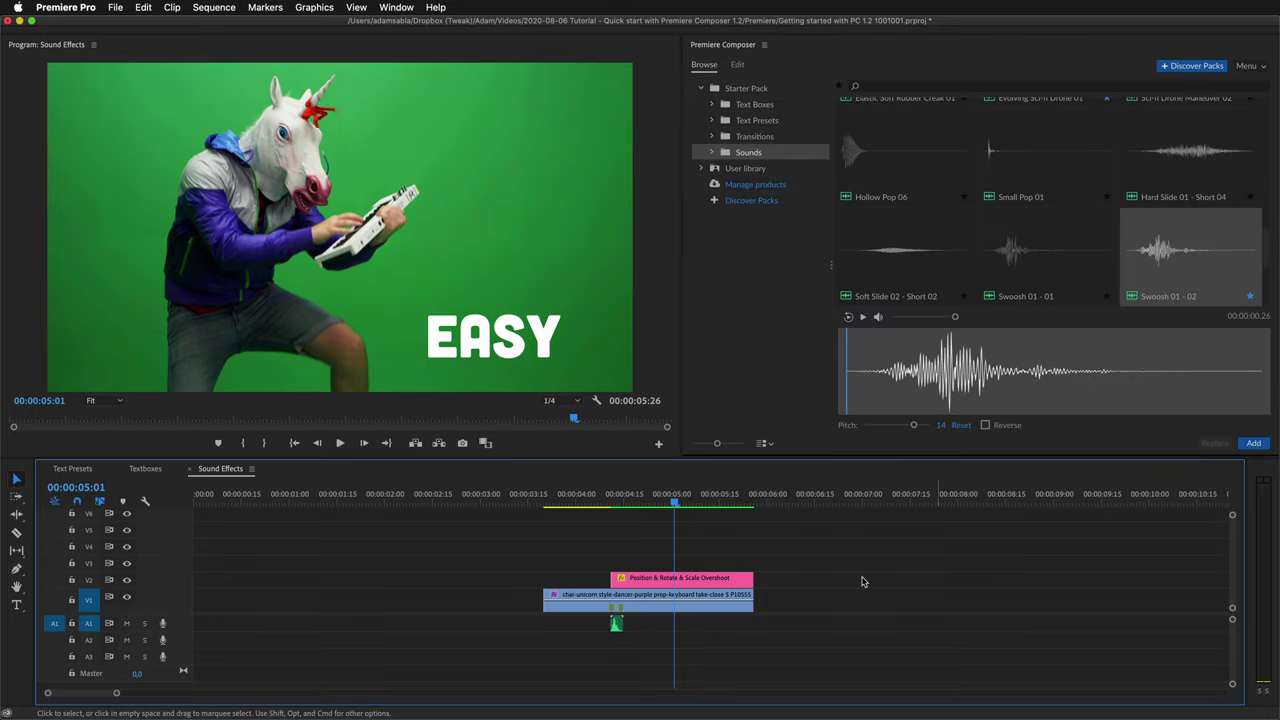
{"action": "left_click", "coordinate": [597, 503]}
{"action": "key", "text": "space"}
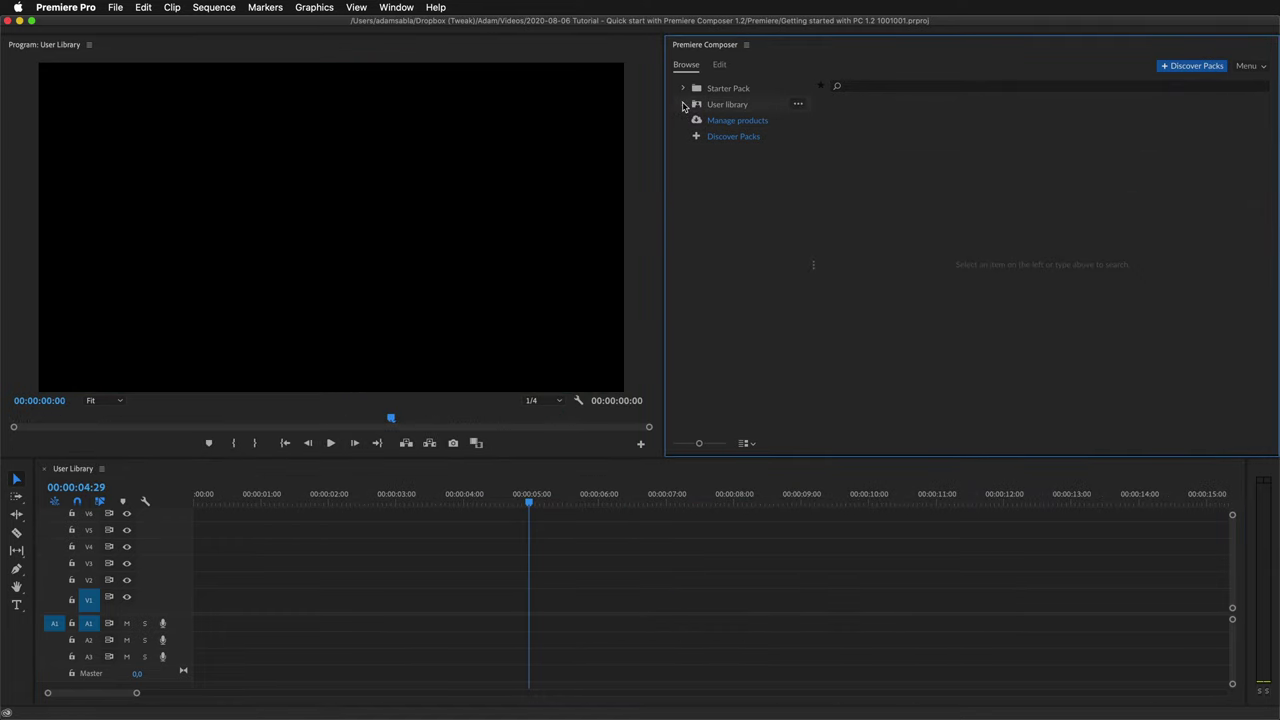
Add the Mister Horse Library folder to Composer's User Library.
{"action": "left_click", "coordinate": [684, 105]}
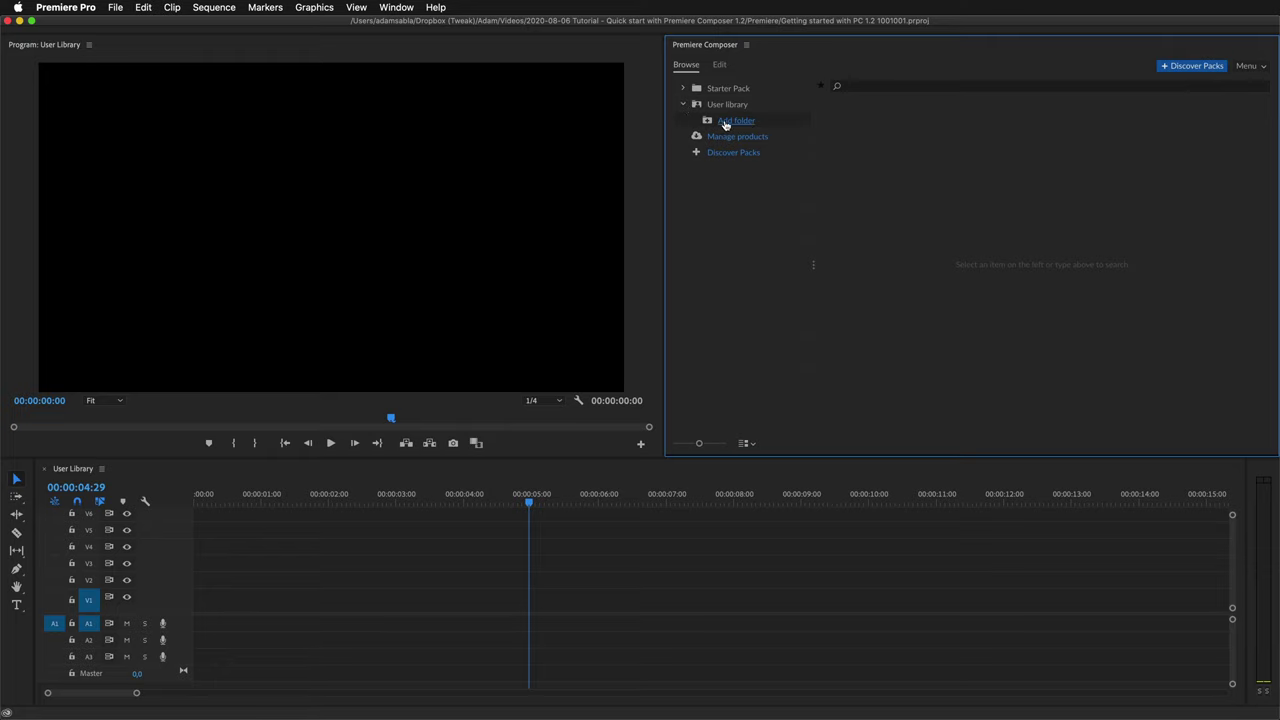
{"action": "left_click", "coordinate": [728, 121]}
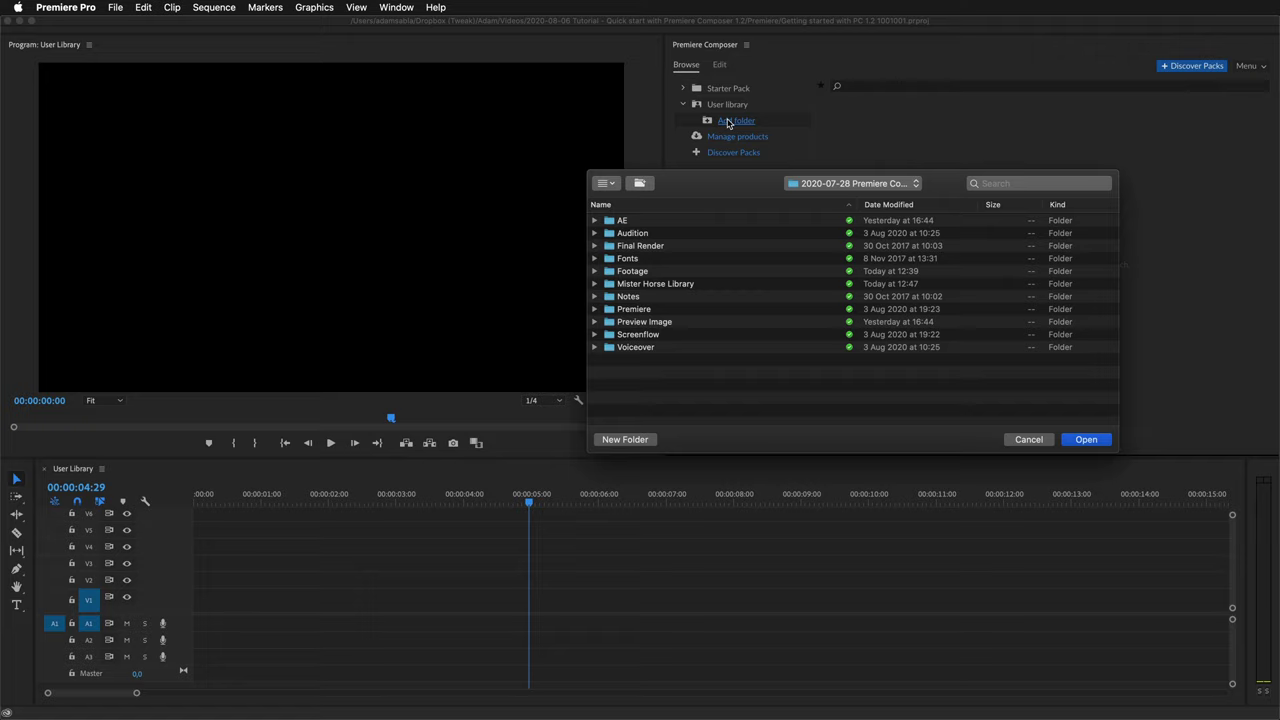
{"action": "left_click", "coordinate": [650, 283]}
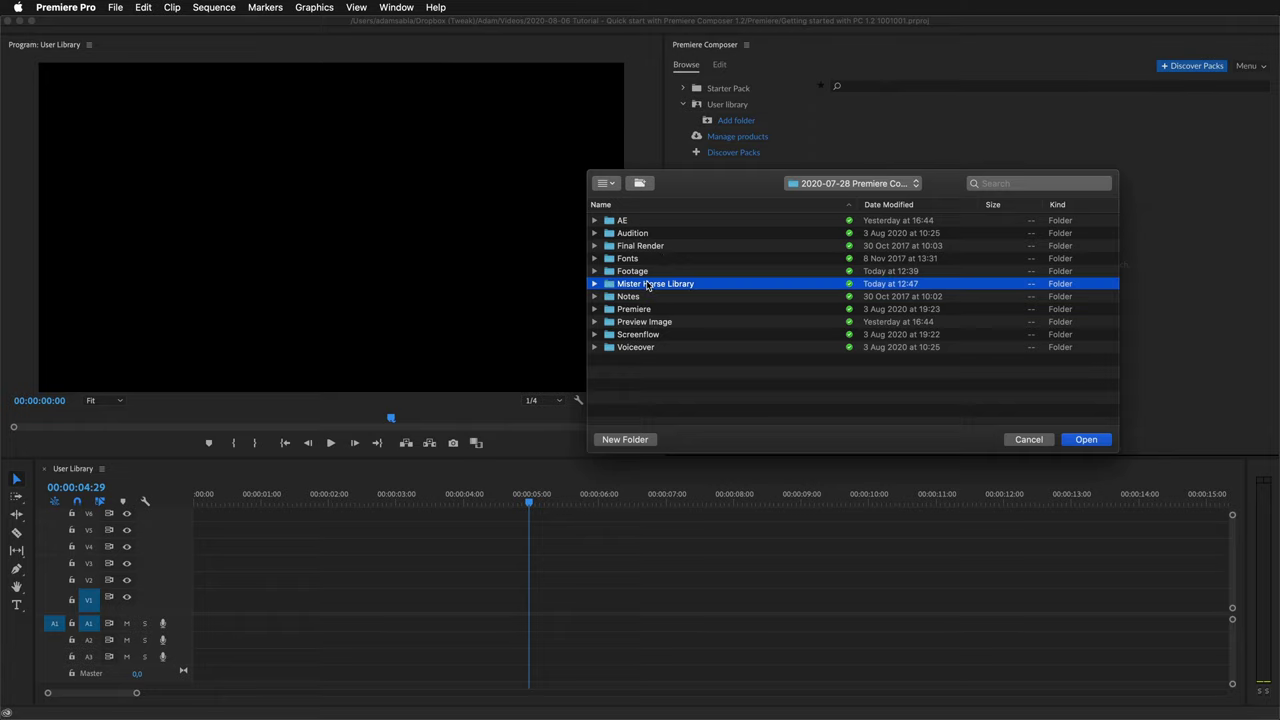
{"action": "left_click", "coordinate": [1066, 441]}
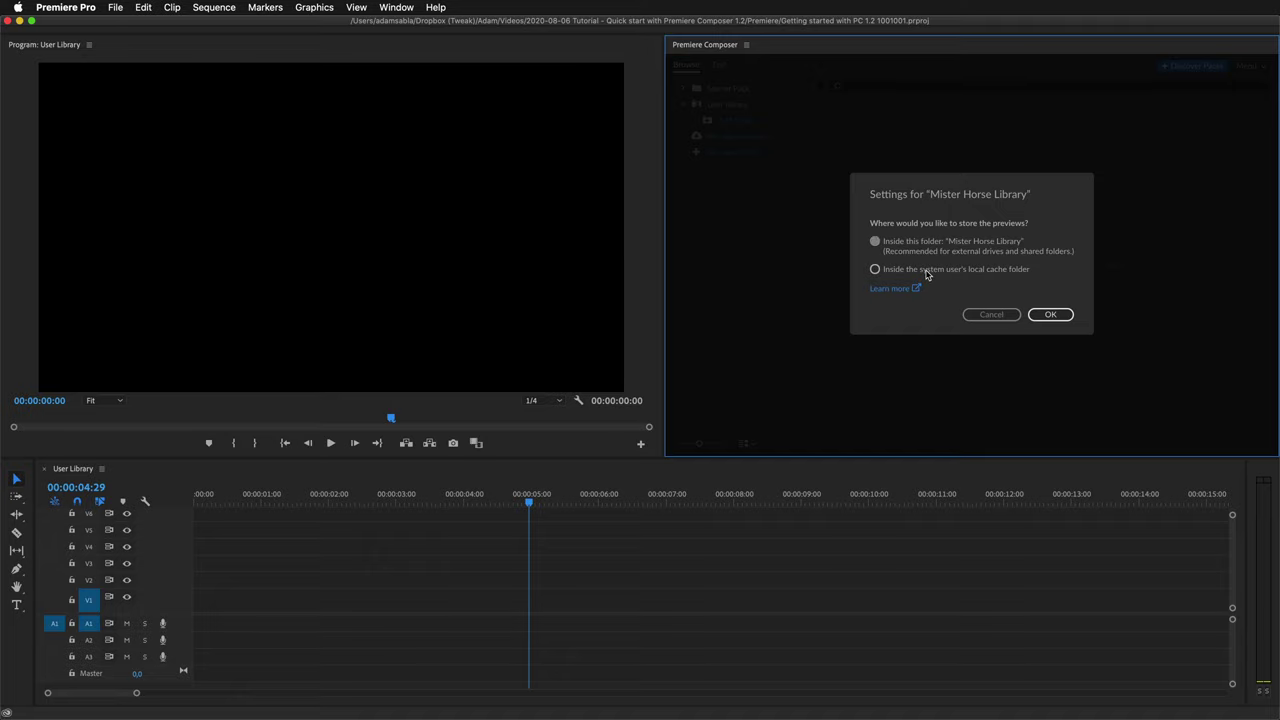
Accept the preview settings, then browse Custom MOGRTTitles, MH Logo Assets, SFX Glitchmachines and Videos.
{"action": "left_click", "coordinate": [1044, 317]}
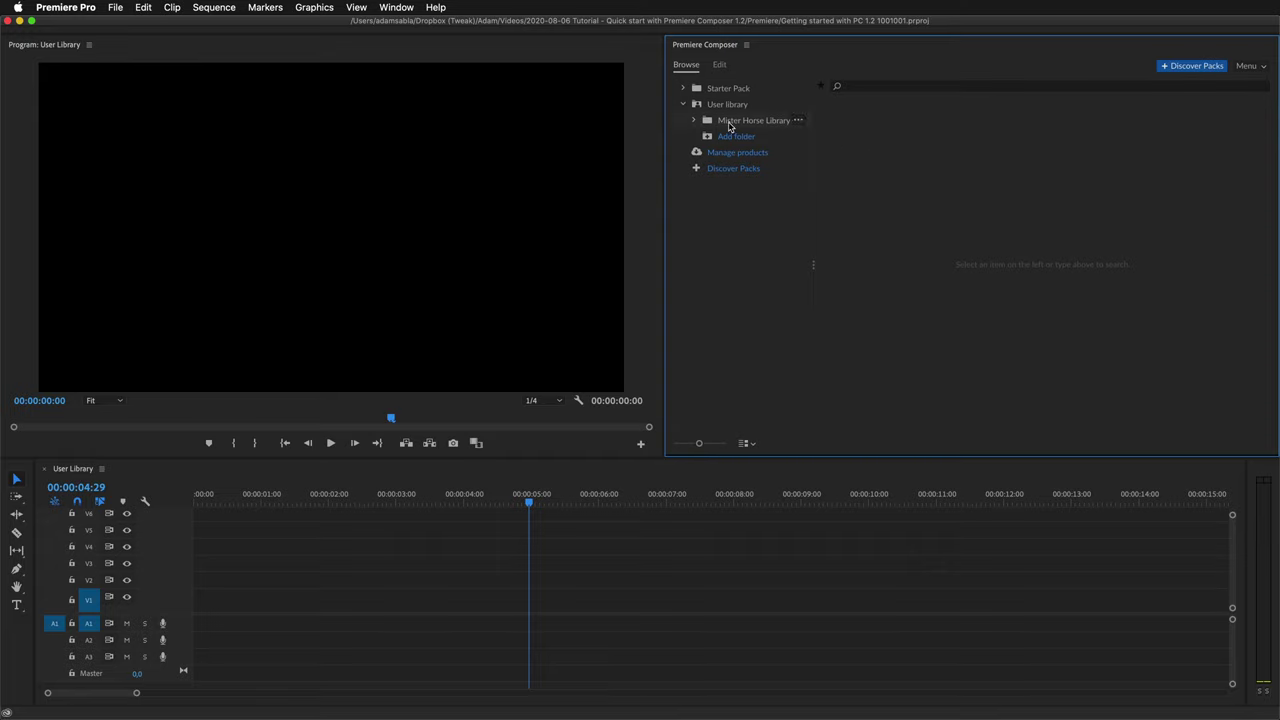
{"action": "left_click", "coordinate": [693, 121]}
{"action": "left_click", "coordinate": [740, 138]}
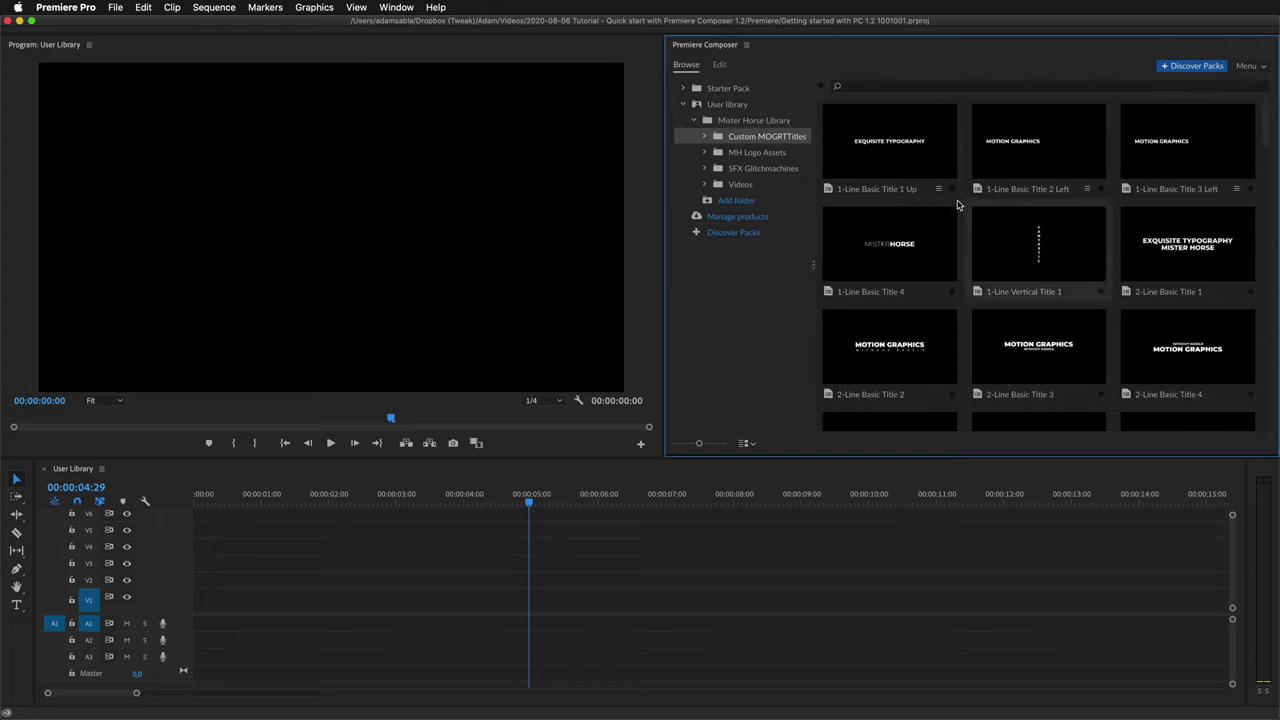
{"action": "left_click", "coordinate": [759, 154]}
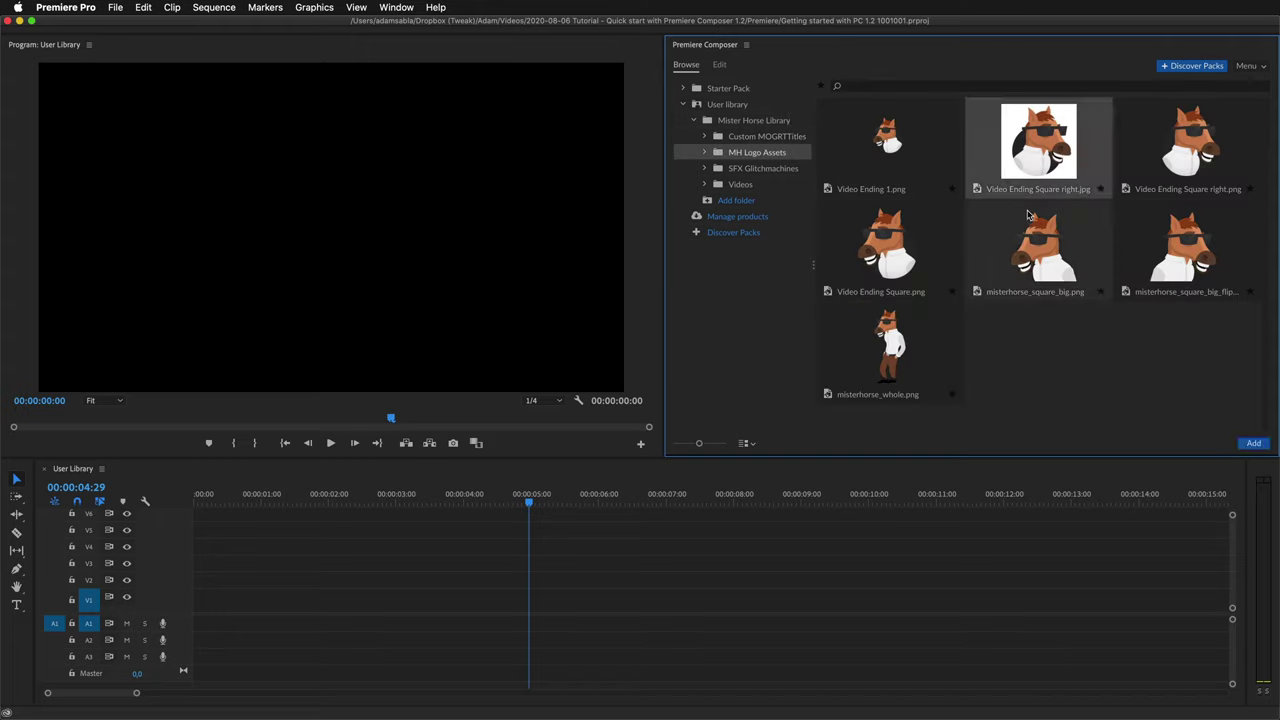
{"action": "left_click", "coordinate": [764, 169]}
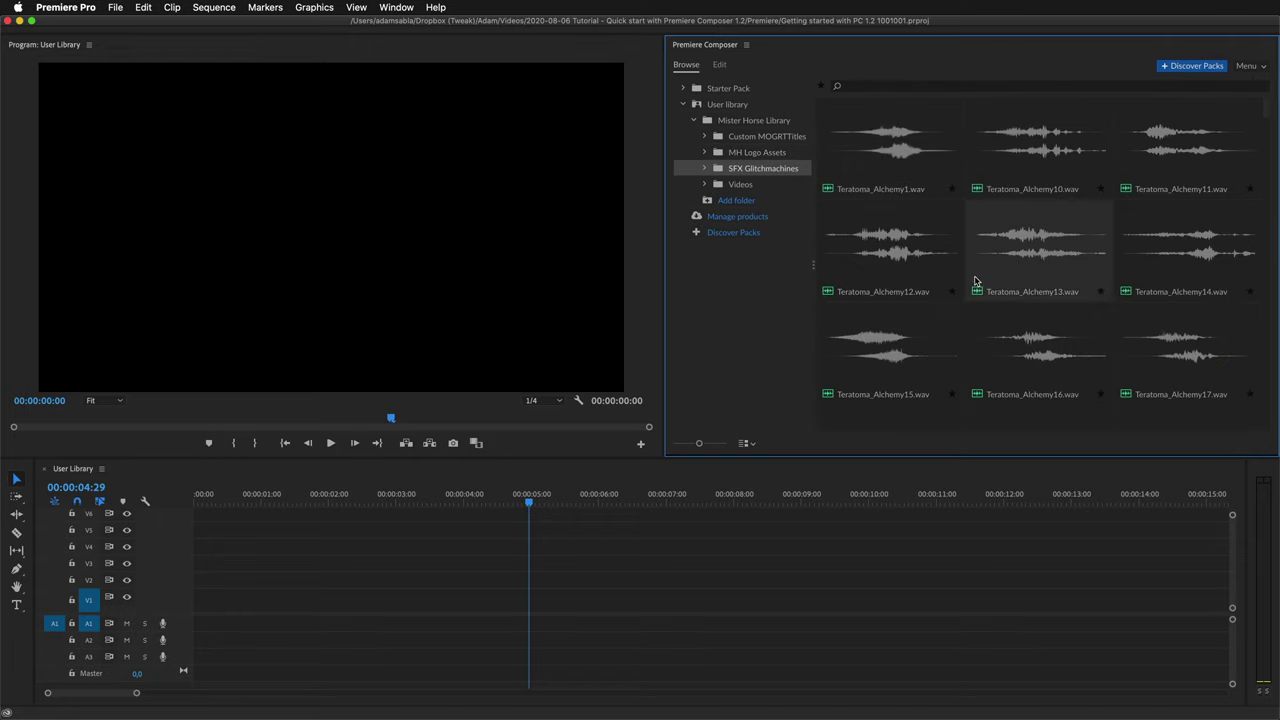
{"action": "left_click", "coordinate": [752, 186]}
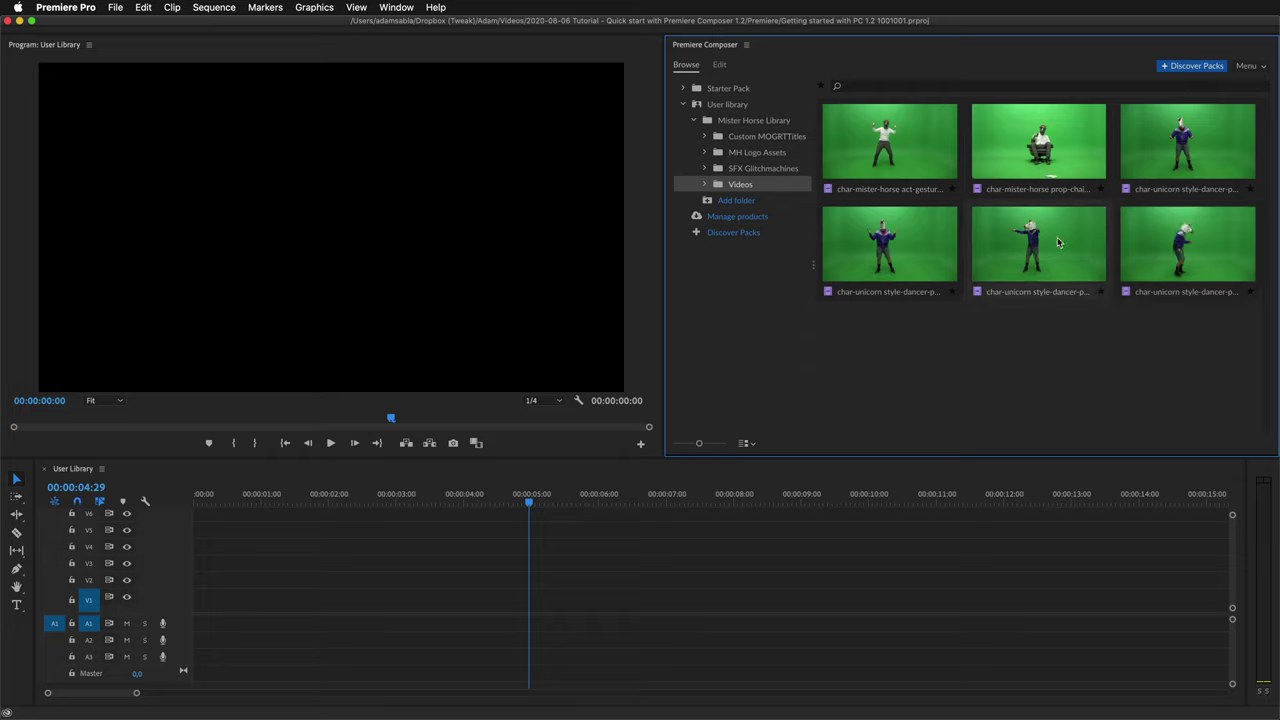
{"action": "left_click_drag", "start_coordinate": [1058, 242], "coordinate": [1020, 247]}
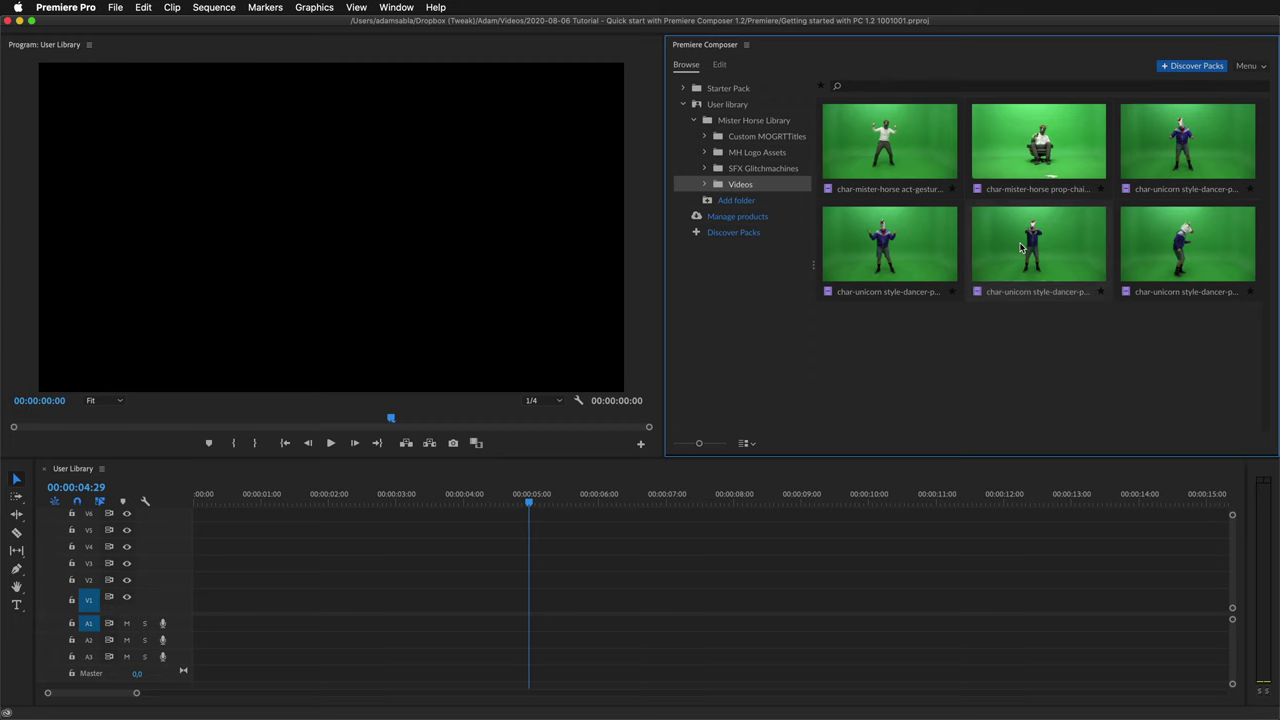
{"action": "double_click", "coordinate": [1020, 247]}
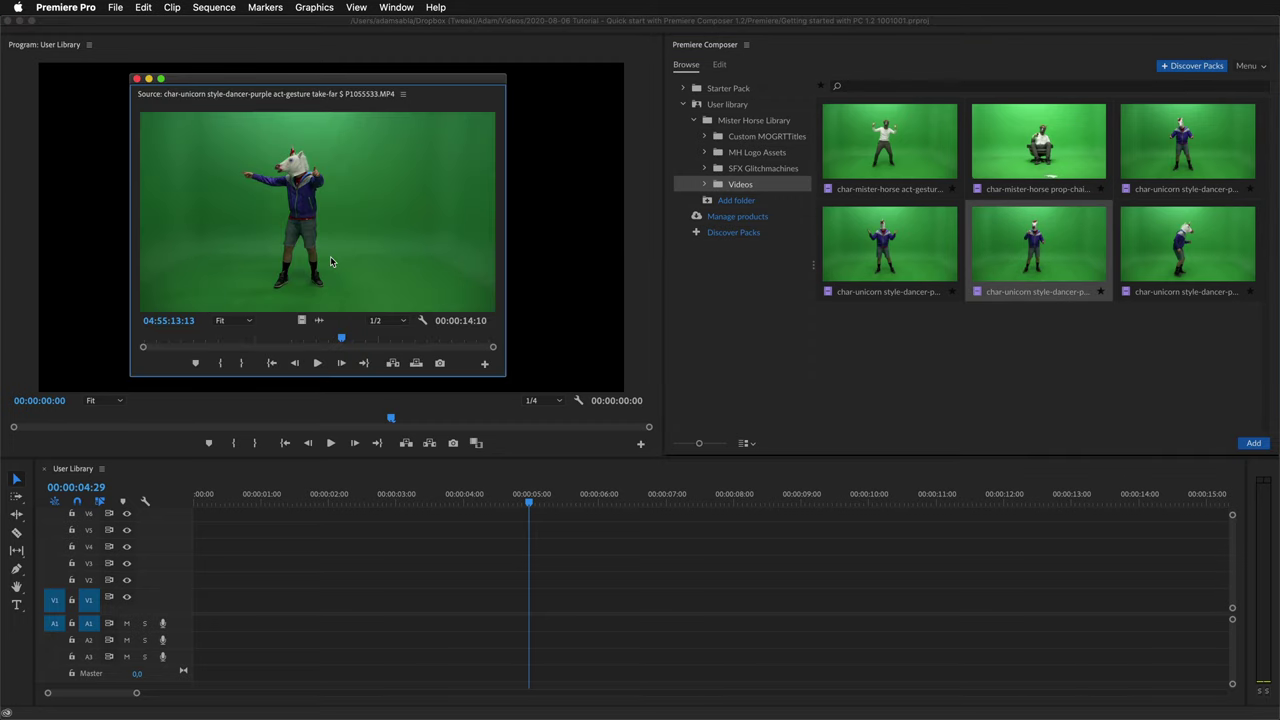
{"action": "left_click", "coordinate": [137, 78]}
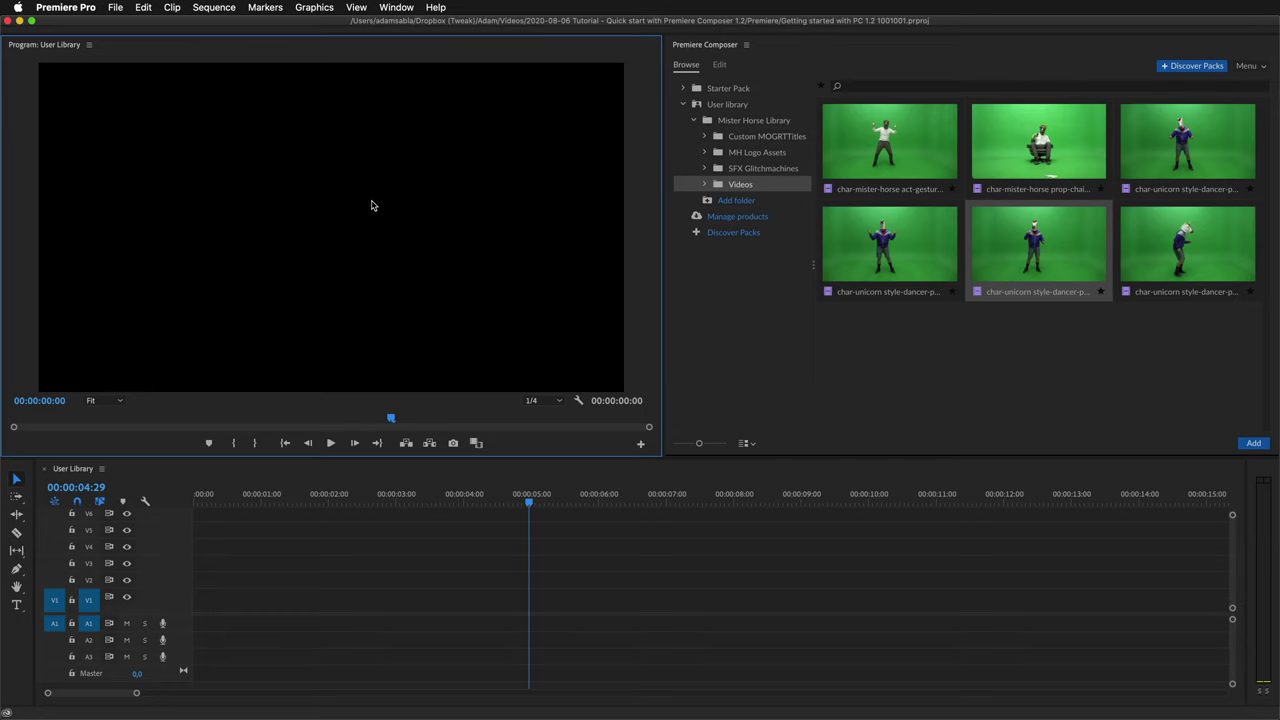
In Finder, open Mister Horse Library and expand then collapse the _Mister Horse Previews folder.
{"action": "key", "text": "super+Tab"}
{"action": "left_click_drag", "start_coordinate": [434, 232], "coordinate": [266, 92]}
{"action": "double_click", "coordinate": [255, 214]}
{"action": "left_click", "coordinate": [241, 153]}
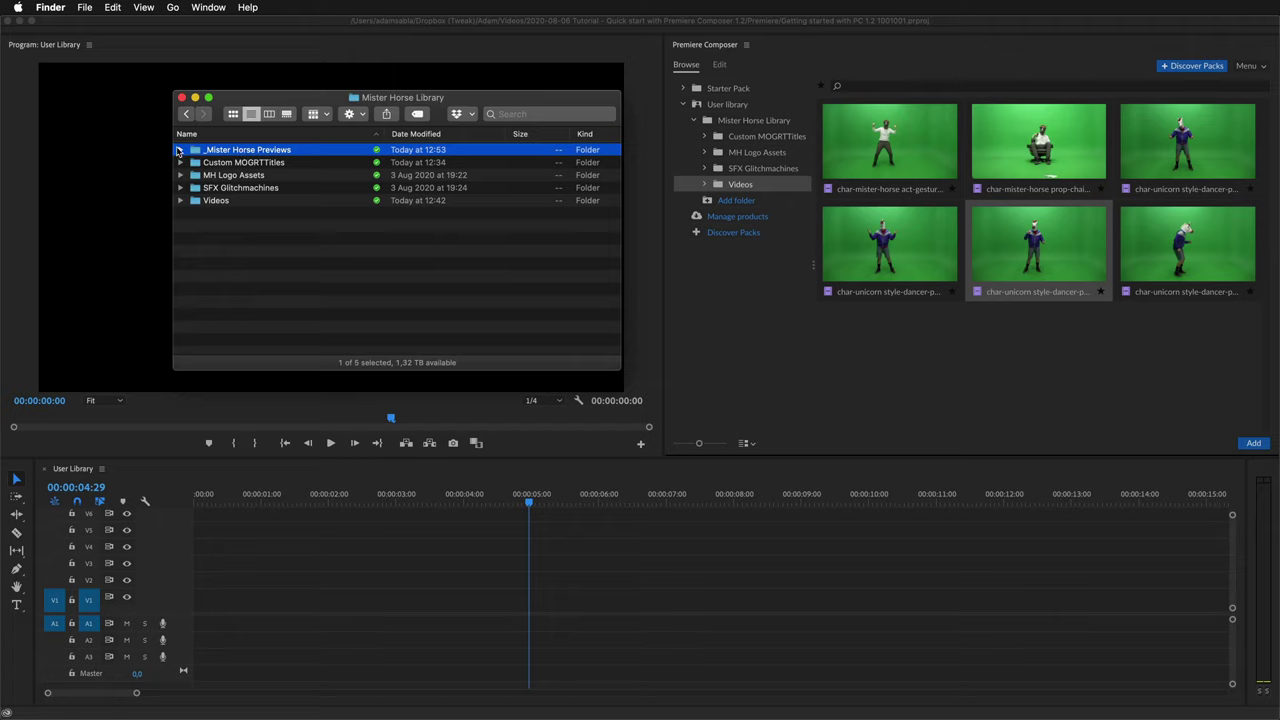
{"action": "left_click", "coordinate": [180, 150]}
{"action": "left_click", "coordinate": [180, 150]}
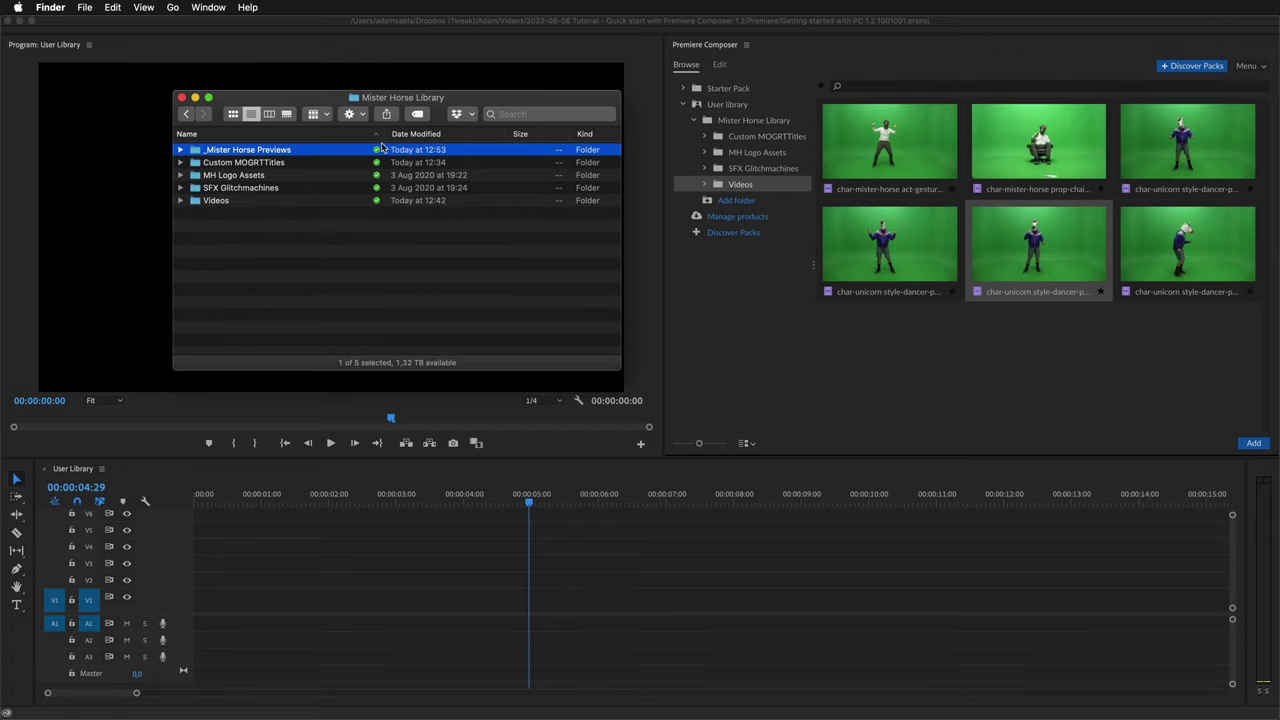